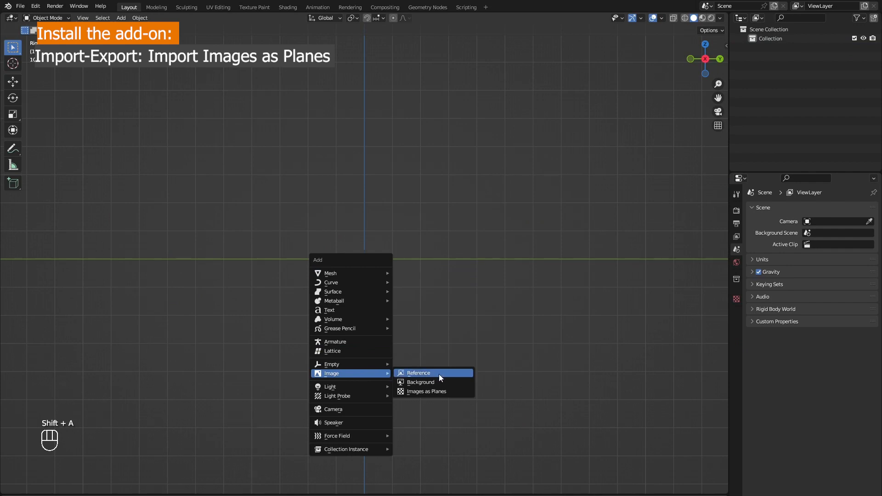
- Add the beer bottle picture as a reference image in the right orthographic view
{"action": "left_click", "coordinate": [439, 375]}
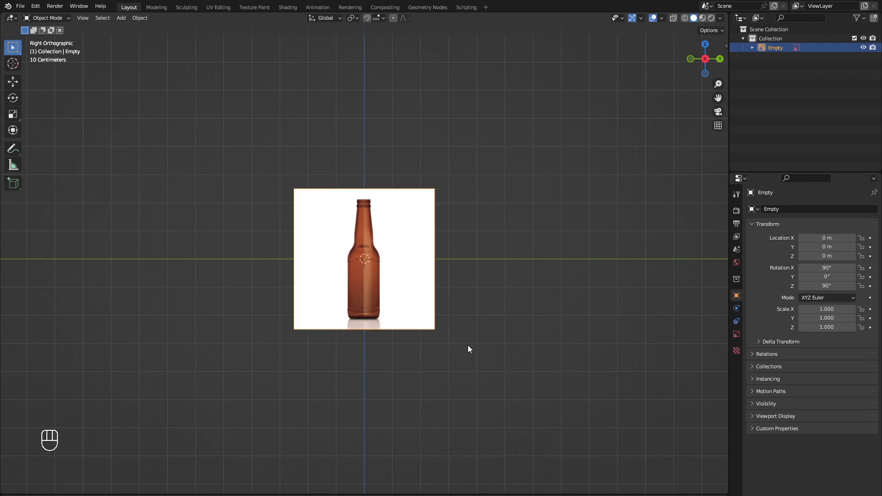
{"action": "middle_click_drag", "start_coordinate": [469, 345], "coordinate": [438, 293]}
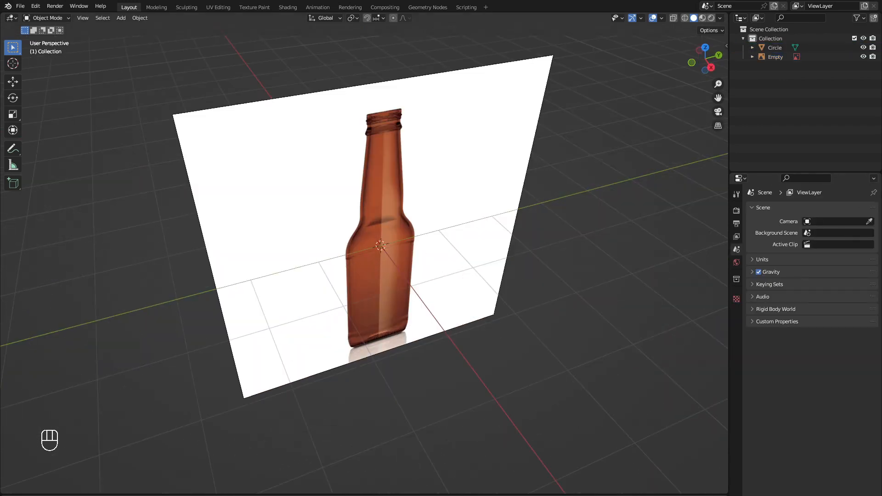
- Add a mesh circle at the origin and scale it down to about 0.63
{"action": "key", "text": "shift+a"}
{"action": "mouse_move", "coordinate": [536, 335]}
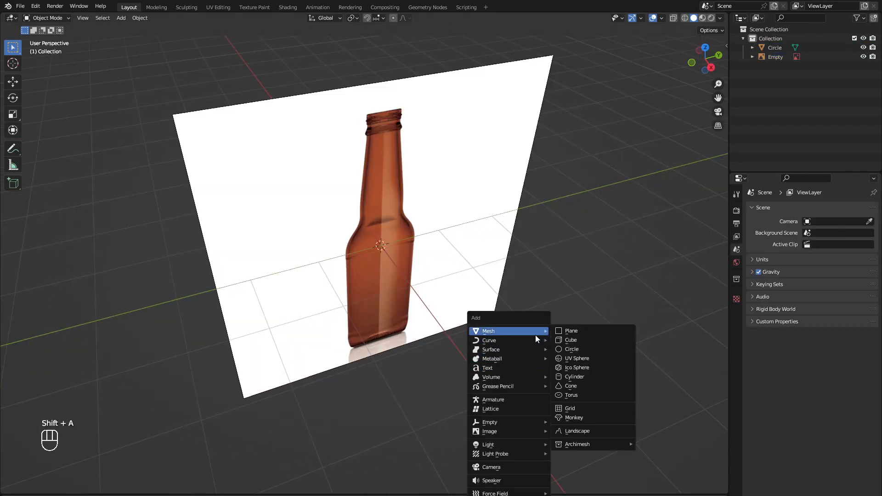
{"action": "left_click", "coordinate": [593, 348]}
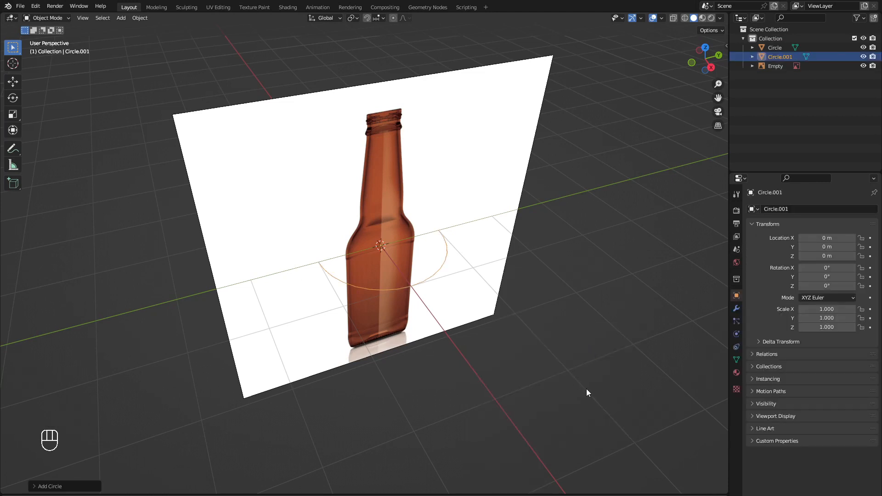
{"action": "key", "text": "s"}
{"action": "left_click", "coordinate": [509, 338]}
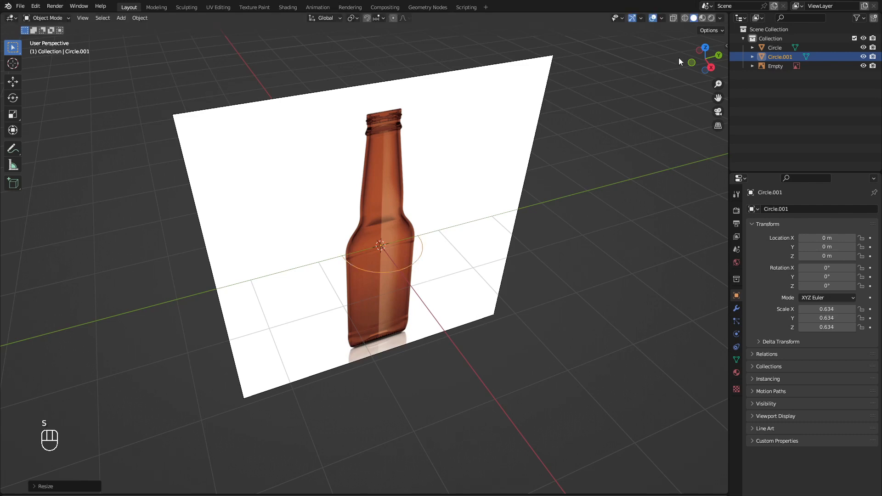
- Move the circle down along Z to about -1.57 m and scale it to about 0.58 to match the bottle body's width
{"action": "left_click", "coordinate": [711, 68]}
{"action": "scroll", "coordinate": [391, 324], "scroll_direction": "up", "scroll_amount": 4}
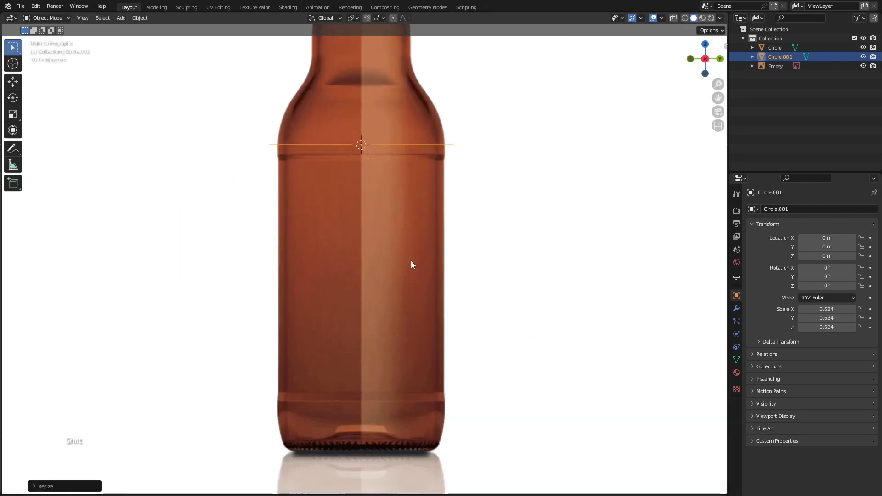
{"action": "middle_click_drag", "start_coordinate": [411, 265], "coordinate": [446, 158], "text": "shift"}
{"action": "key", "text": "g"}
{"action": "key", "text": "z"}
{"action": "left_click", "coordinate": [592, 399]}
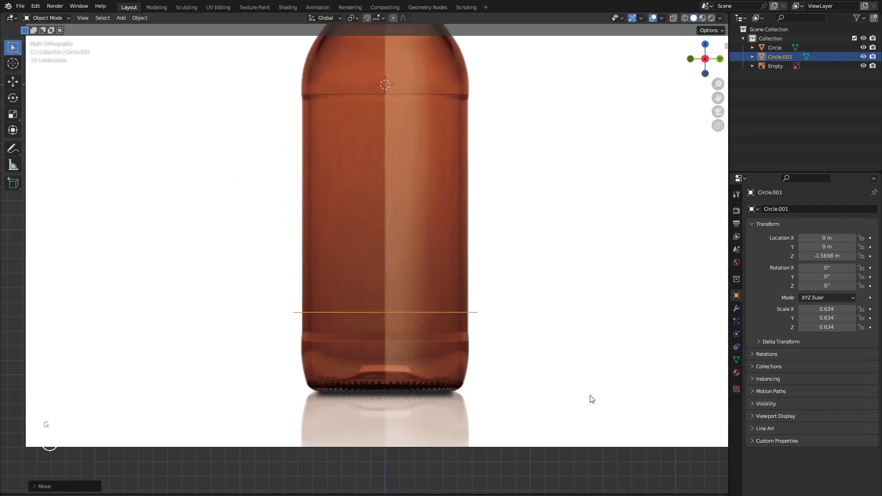
{"action": "key", "text": "s"}
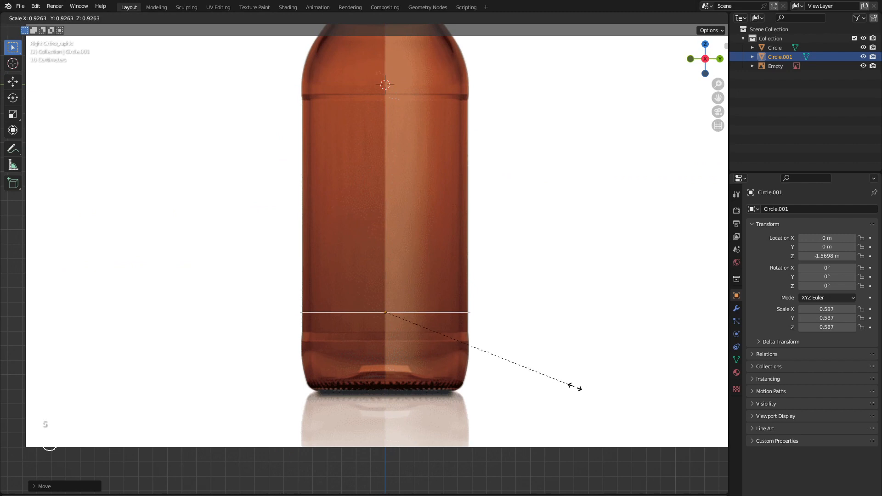
{"action": "left_click", "coordinate": [547, 388]}
- Lower the circle along Z to the bottle's base at about -2.09 m and scale it to about 0.51 to fit the base
{"action": "middle_click_drag", "start_coordinate": [546, 388], "coordinate": [564, 324], "text": "shift"}
{"action": "key", "text": "g"}
{"action": "key", "text": "z"}
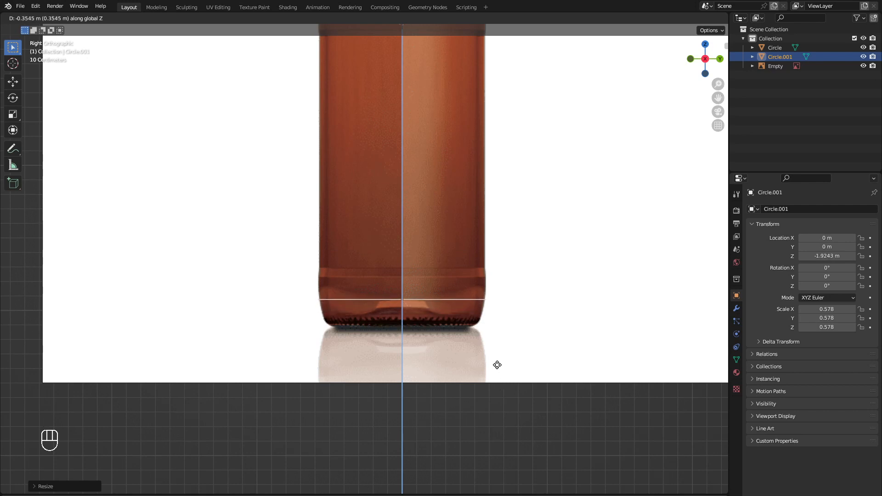
{"action": "left_click", "coordinate": [498, 392]}
{"action": "key", "text": "s"}
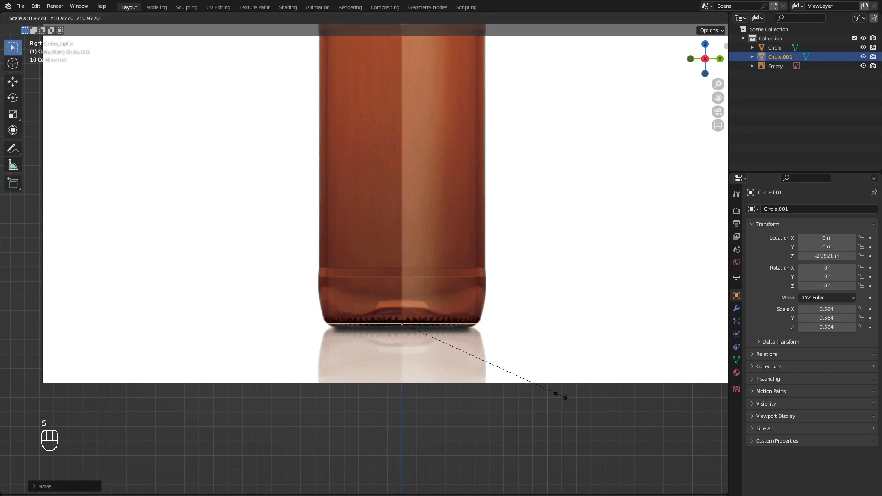
{"action": "left_click", "coordinate": [547, 390]}
- Enter Edit Mode on the circle and extrude it upward into a short ring at the bottle's base
{"action": "scroll", "coordinate": [454, 374], "scroll_direction": "up", "scroll_amount": 2}
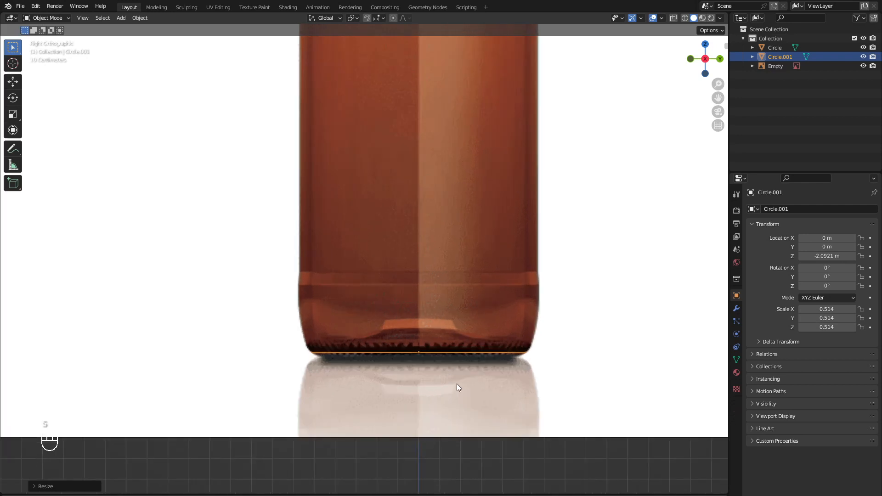
{"action": "middle_click_drag", "start_coordinate": [466, 391], "coordinate": [450, 386], "text": "shift"}
{"action": "key", "text": "Tab"}
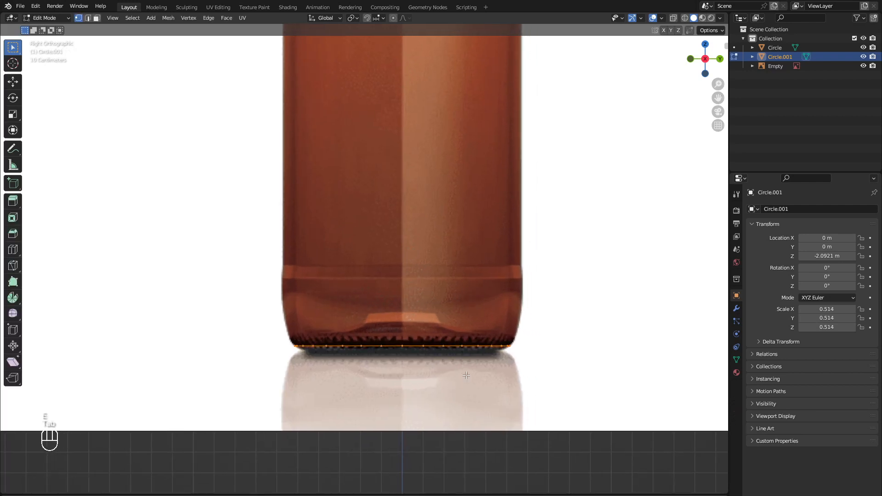
{"action": "key", "text": "e"}
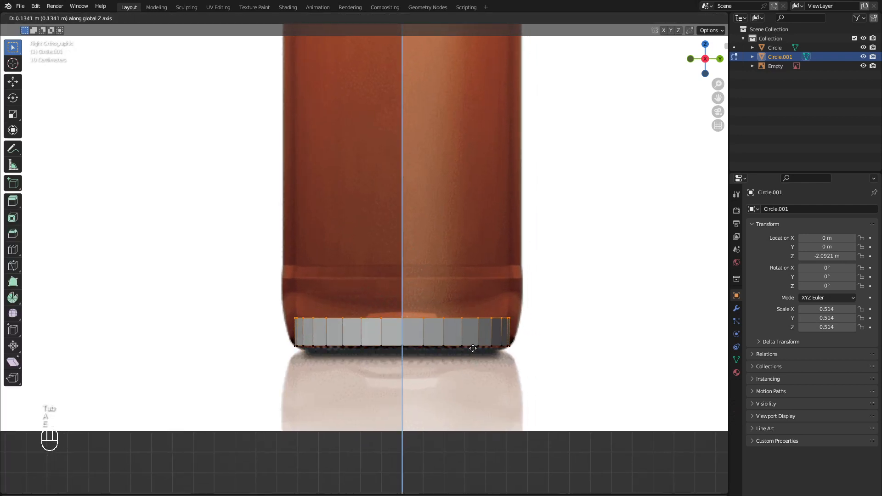
{"action": "left_click", "coordinate": [480, 343]}
- Return to Object Mode, select the bottle reference image, and lower its opacity so it is semi-transparent
{"action": "middle_click_drag", "start_coordinate": [480, 343], "coordinate": [575, 347]}
{"action": "scroll", "coordinate": [561, 342], "scroll_direction": "down", "scroll_amount": 5}
{"action": "key", "text": "Tab"}
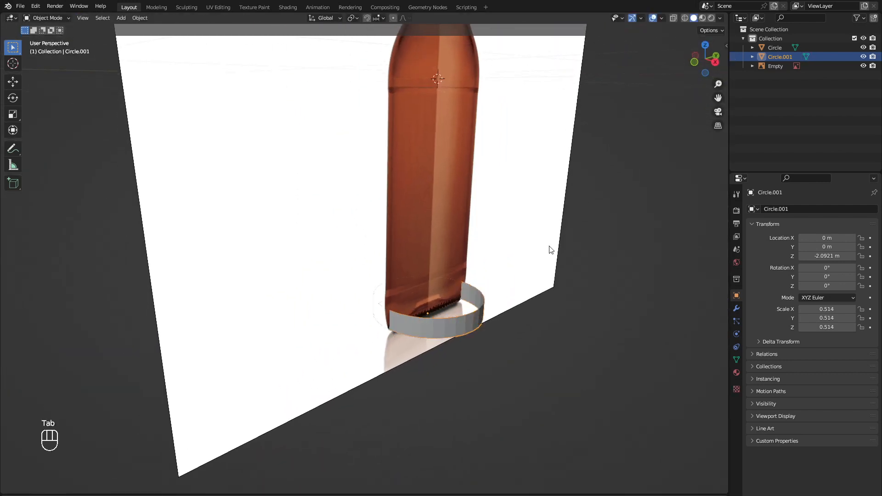
{"action": "left_click", "coordinate": [550, 250]}
{"action": "middle_click_drag", "start_coordinate": [550, 250], "coordinate": [543, 266]}
{"action": "left_click", "coordinate": [736, 335]}
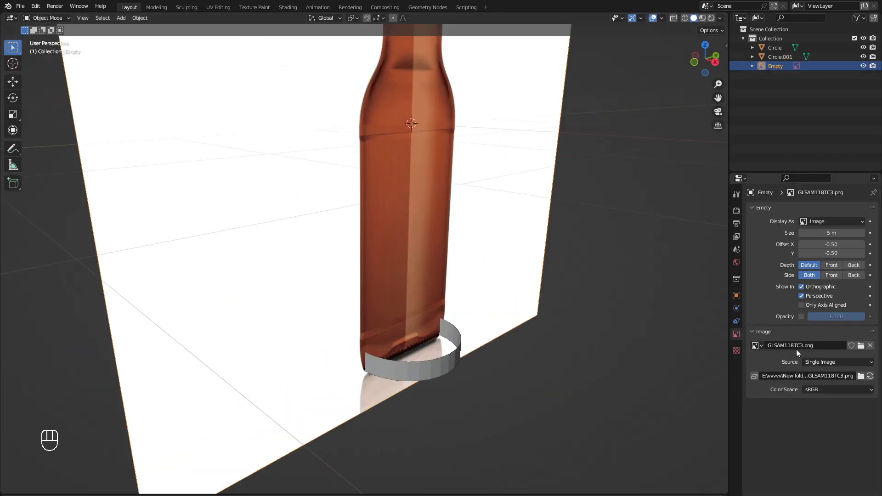
{"action": "left_click_drag", "start_coordinate": [833, 319], "coordinate": [785, 319]}
- Undo the last three changes
{"action": "key", "text": "ctrl+z"}
{"action": "key", "text": "ctrl+z"}
{"action": "key", "text": "ctrl+z"}
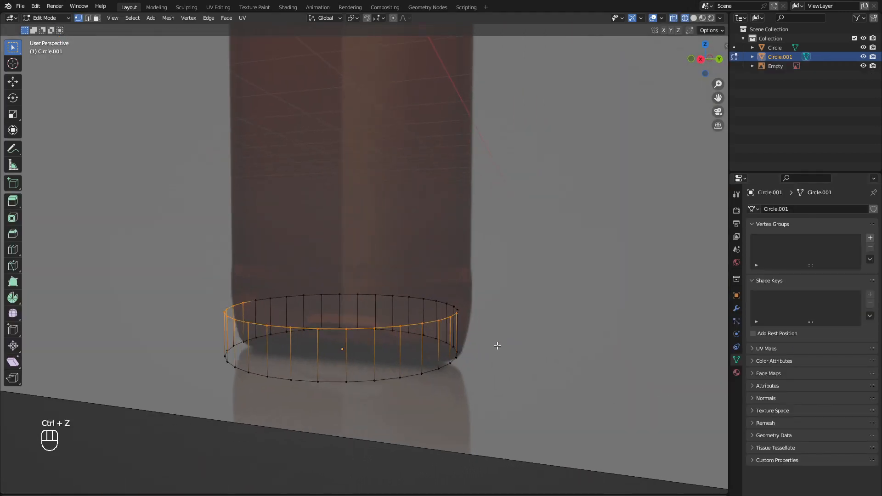
- Select the ring's upper edge loop in the right view, lower it slightly, and scale it up about 1.09 to follow the bottle's outline
{"action": "left_click", "coordinate": [704, 59]}
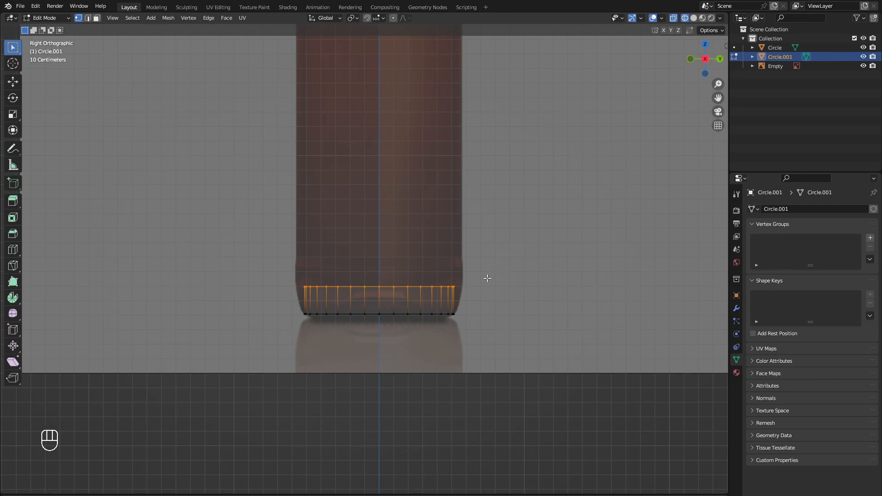
{"action": "left_click_drag", "start_coordinate": [480, 297], "coordinate": [276, 243]}
{"action": "middle_click_drag", "start_coordinate": [282, 246], "coordinate": [312, 263]}
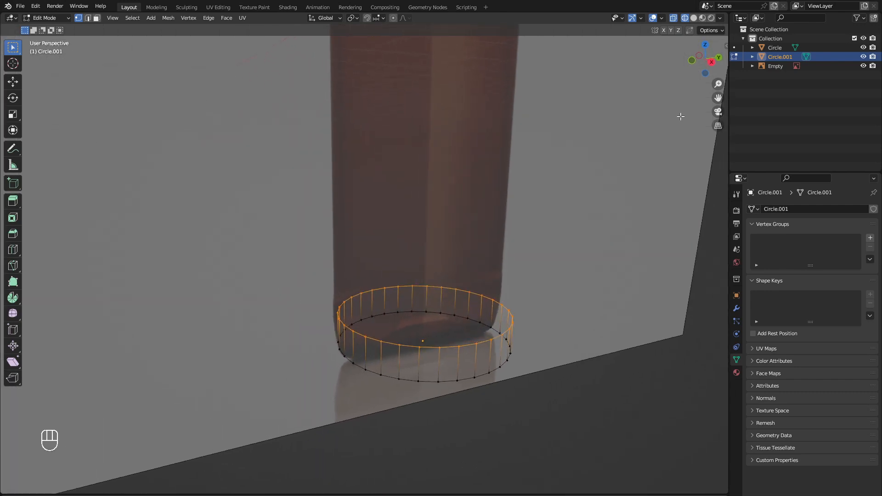
{"action": "left_click", "coordinate": [712, 62]}
{"action": "scroll", "coordinate": [449, 299], "scroll_direction": "up", "scroll_amount": 2}
{"action": "scroll", "coordinate": [547, 307], "scroll_direction": "down", "scroll_amount": 1, "text": "shift"}
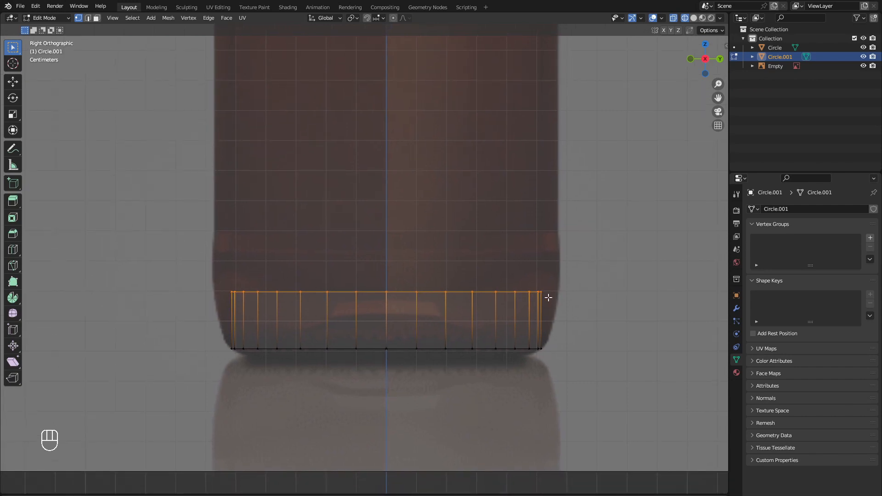
{"action": "key", "text": "g"}
{"action": "left_click", "coordinate": [551, 320]}
{"action": "key", "text": "s"}
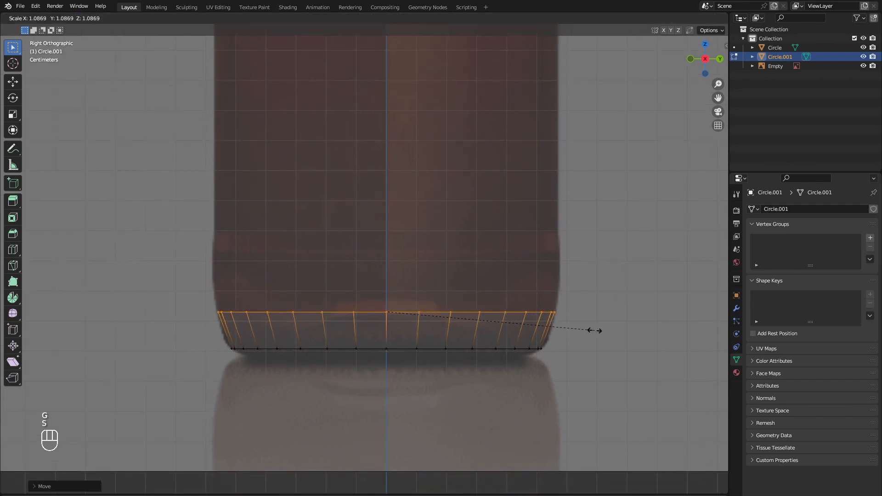
{"action": "left_click", "coordinate": [594, 331]}
- Extrude the upper edge loop a short way up and scale it by about 1.03 to reach the bottle's full width
{"action": "key", "text": "e"}
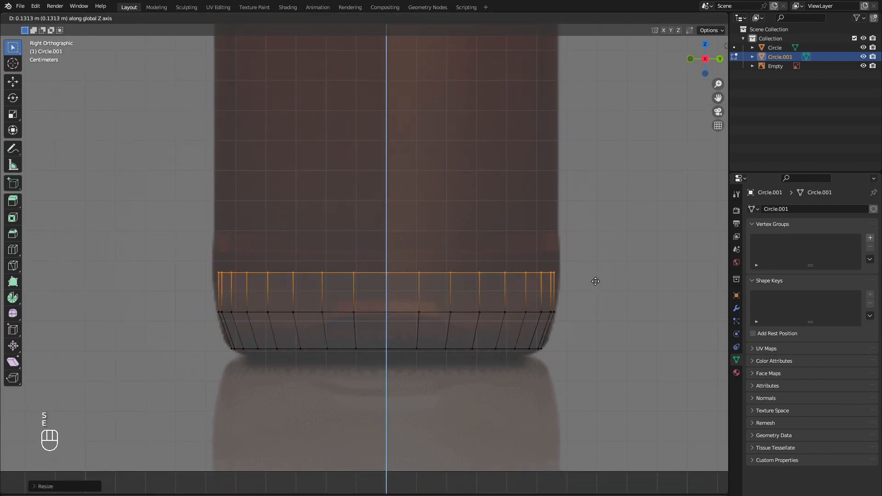
{"action": "left_click", "coordinate": [597, 270]}
{"action": "key", "text": "g"}
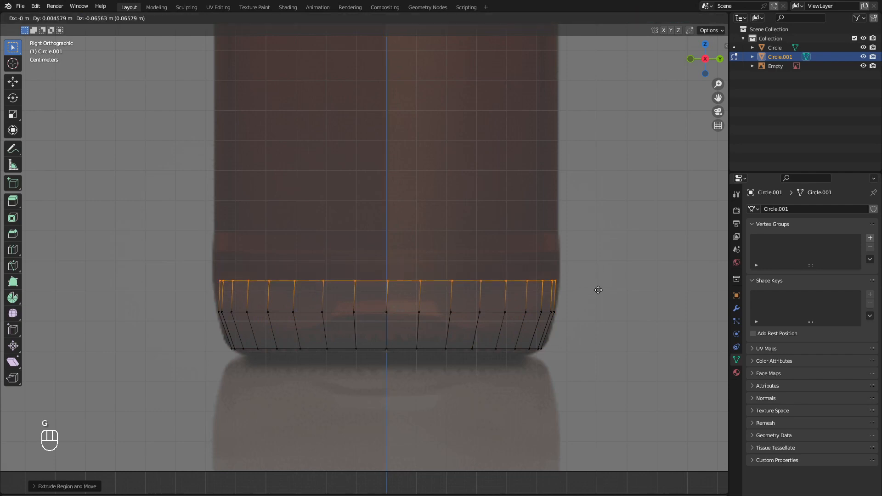
{"action": "left_click", "coordinate": [596, 293]}
{"action": "key", "text": "s"}
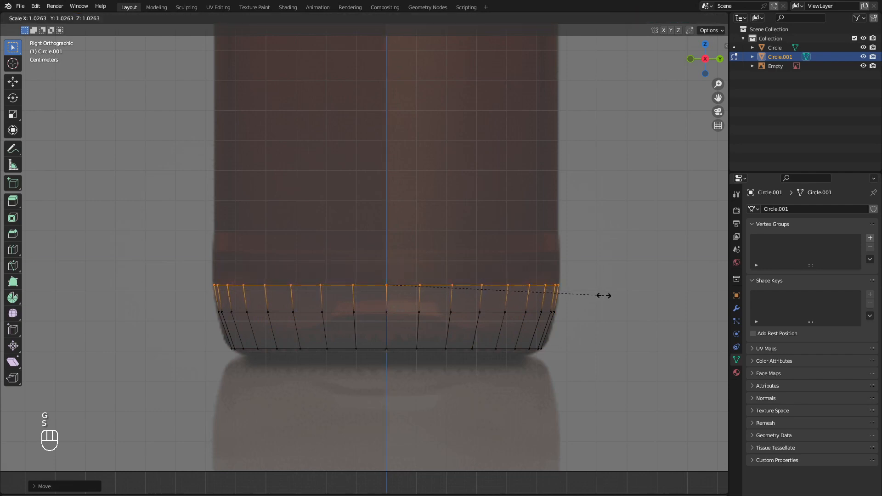
{"action": "left_click", "coordinate": [601, 293]}
- Extrude the edge loop up the straight body in three sections of about 0.28 m, 1.05 m and 0.45 m, ending at the shoulder groove
{"action": "key", "text": "e"}
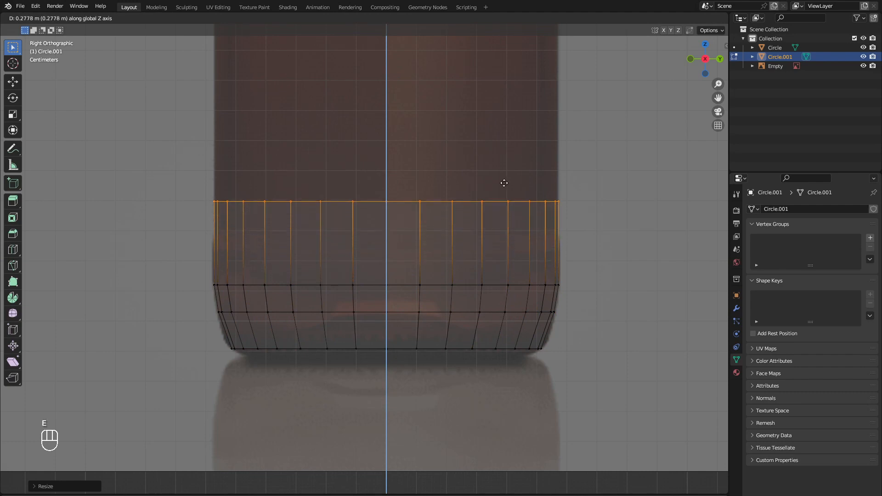
{"action": "left_click", "coordinate": [504, 182]}
{"action": "scroll", "coordinate": [515, 257], "scroll_direction": "down", "scroll_amount": 3}
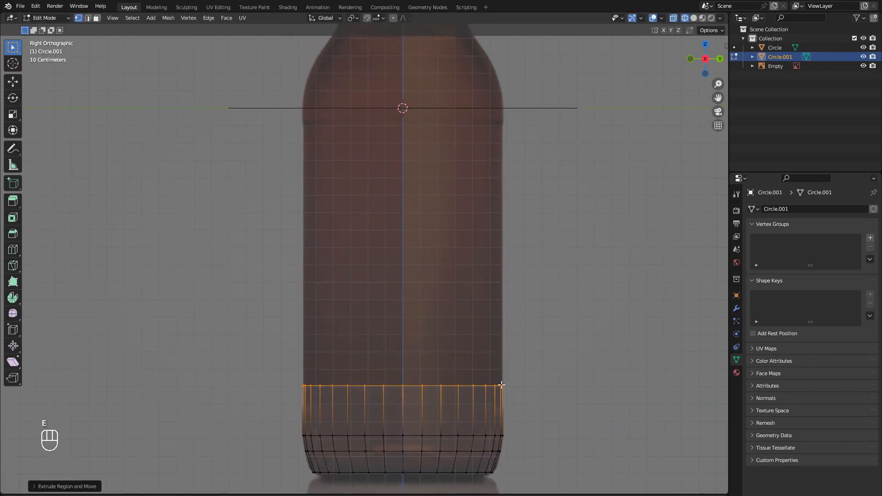
{"action": "key", "text": "e"}
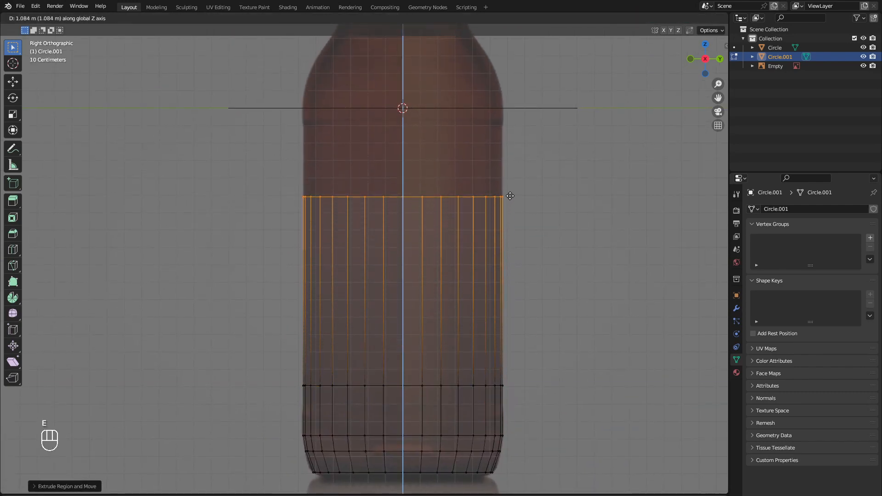
{"action": "left_click", "coordinate": [509, 201]}
{"action": "key", "text": "e"}
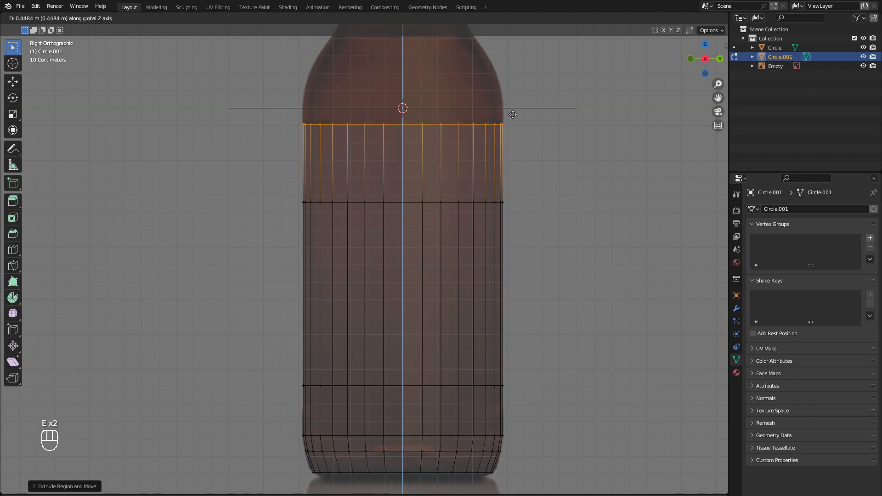
{"action": "left_click", "coordinate": [513, 114]}
- Extrude two short straight sections upward from the shoulder groove, the second about 0.08 m high
{"action": "middle_click_drag", "start_coordinate": [513, 116], "coordinate": [458, 282], "text": "shift"}
{"action": "scroll", "coordinate": [462, 229], "scroll_direction": "up", "scroll_amount": 3}
{"action": "key", "text": "e"}
{"action": "left_click", "coordinate": [441, 252]}
{"action": "key", "text": "e"}
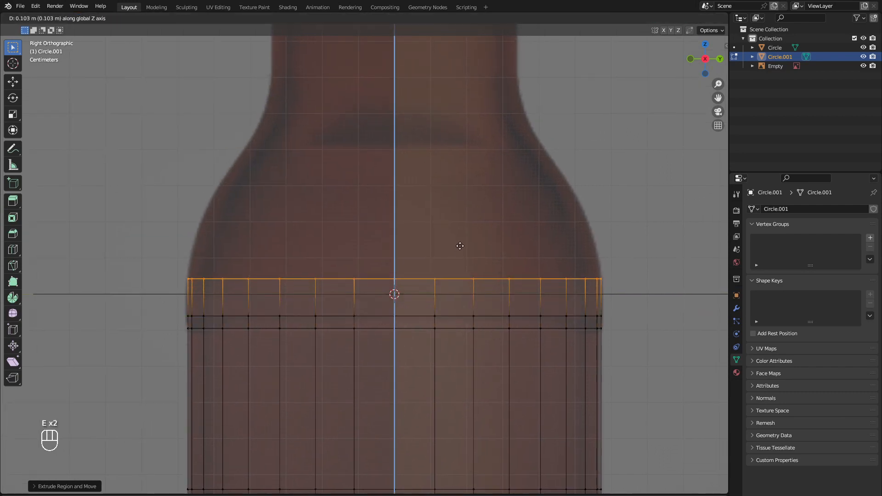
{"action": "left_click", "coordinate": [463, 257]}
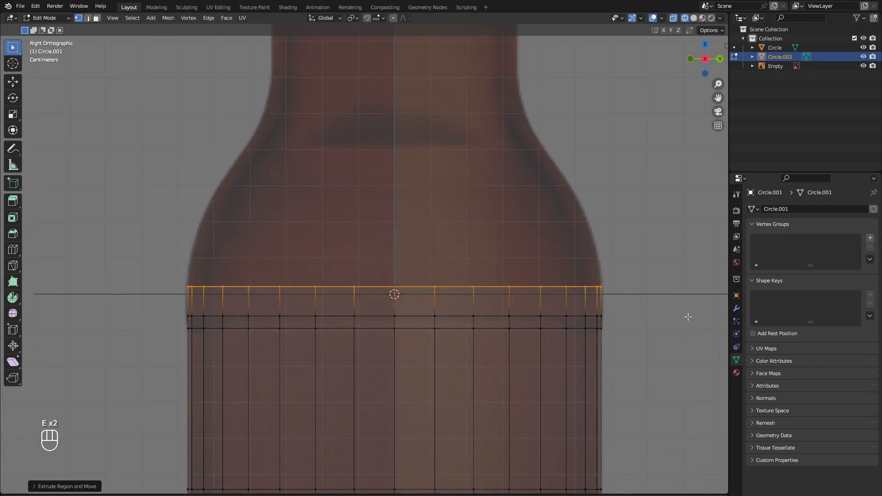
- Extrude the edge loop about 0.15 m up the lower shoulder and scale it to about 0.95 to follow the curve
{"action": "key", "text": "e"}
{"action": "left_click", "coordinate": [663, 257]}
{"action": "key", "text": "s"}
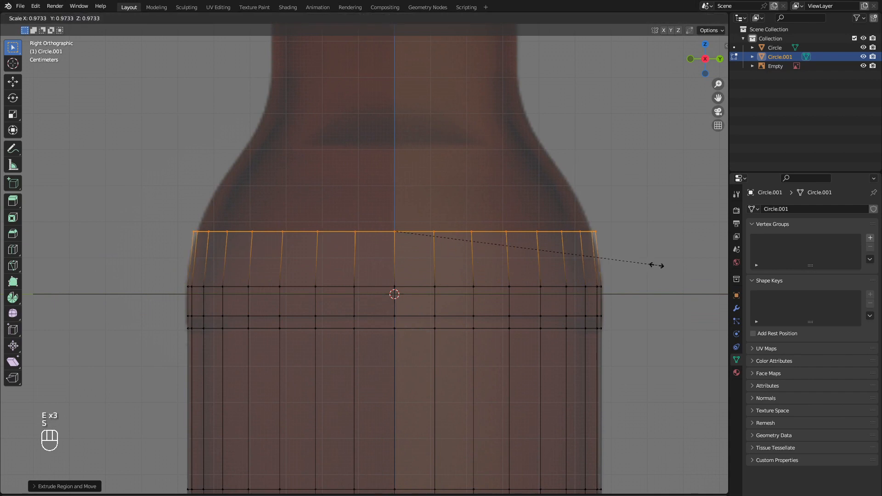
{"action": "left_click", "coordinate": [652, 264]}
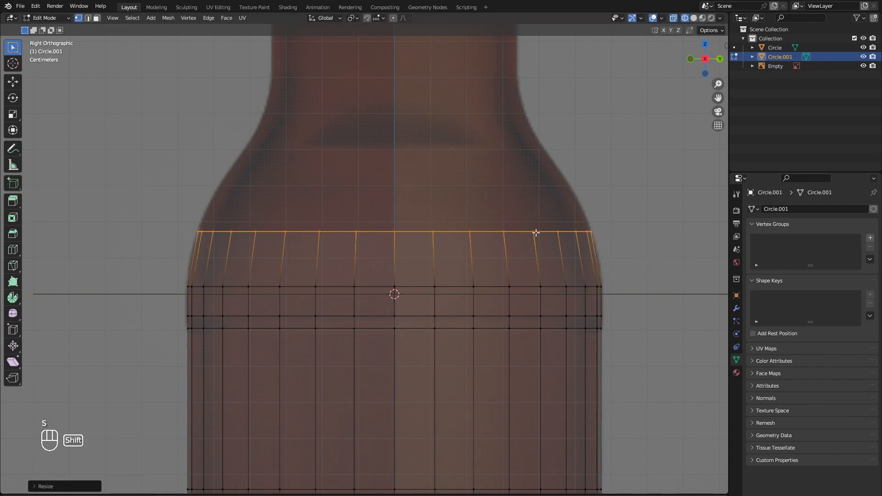
- Extrude the next shoulder section about 0.16 m upward and scale its top loop to about 0.85 to match the outline
{"action": "middle_click_drag", "start_coordinate": [535, 233], "coordinate": [555, 330], "text": "shift"}
{"action": "key", "text": "e"}
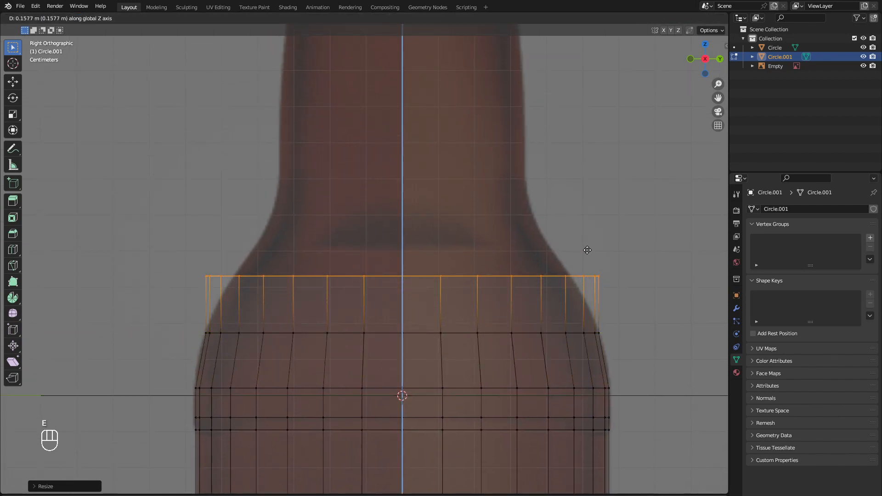
{"action": "left_click", "coordinate": [588, 251]}
{"action": "key", "text": "s"}
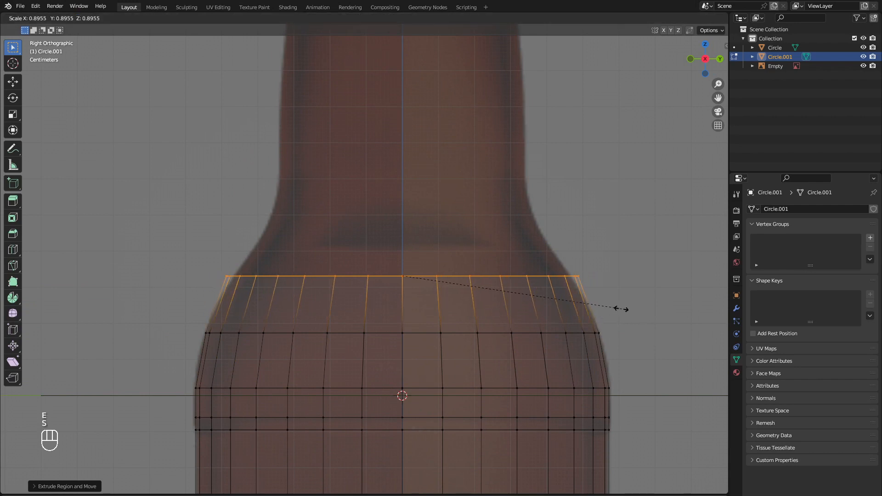
{"action": "left_click", "coordinate": [611, 306]}
- Extrude the top loop up the upper shoulder and scale the new loop to about 0.80 to follow the outline
{"action": "middle_click_drag", "start_coordinate": [501, 295], "coordinate": [517, 372], "text": "shift"}
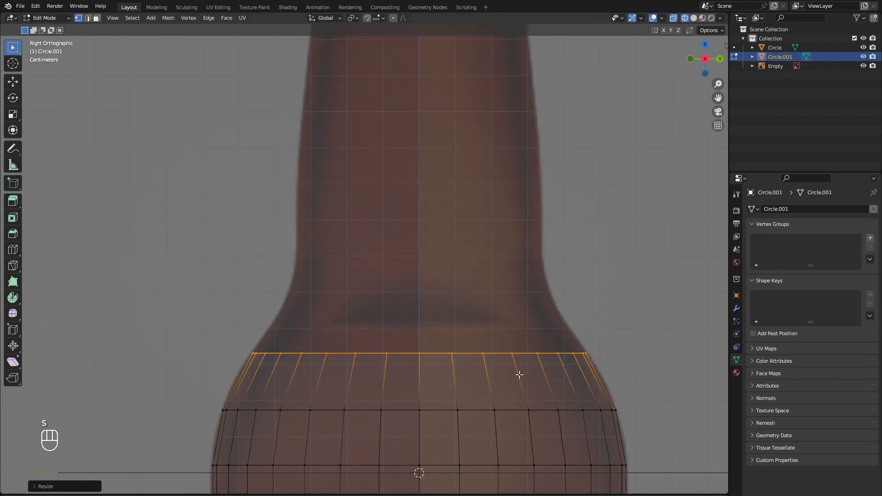
{"action": "key", "text": "e"}
{"action": "left_click", "coordinate": [524, 310]}
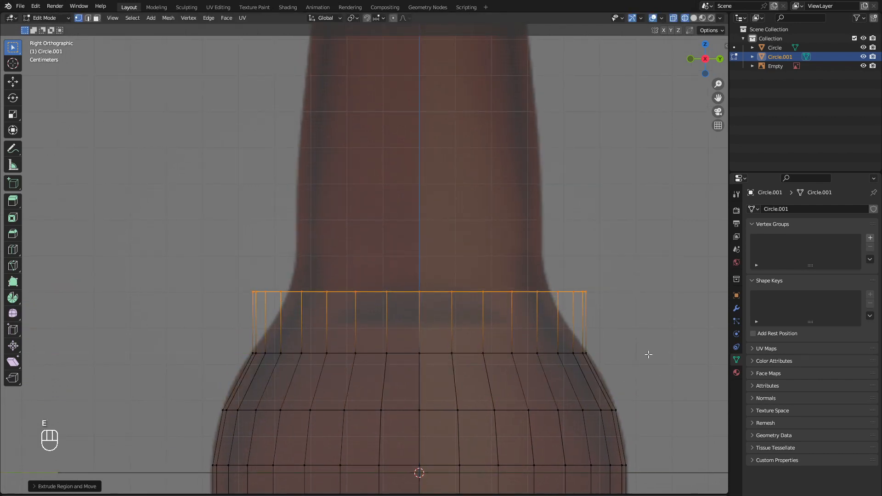
{"action": "key", "text": "s"}
{"action": "key", "text": "y"}
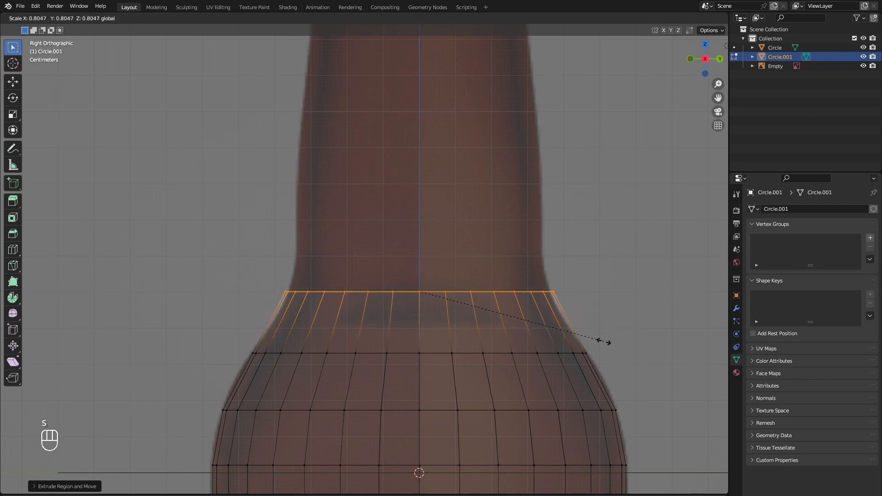
{"action": "left_click", "coordinate": [600, 339]}
- Extrude the loop about 0.07 m straight up and scale it inward to meet the base of the neck
{"action": "middle_click_drag", "start_coordinate": [556, 310], "coordinate": [566, 382], "text": "shift"}
{"action": "key", "text": "e"}
{"action": "key", "text": "z"}
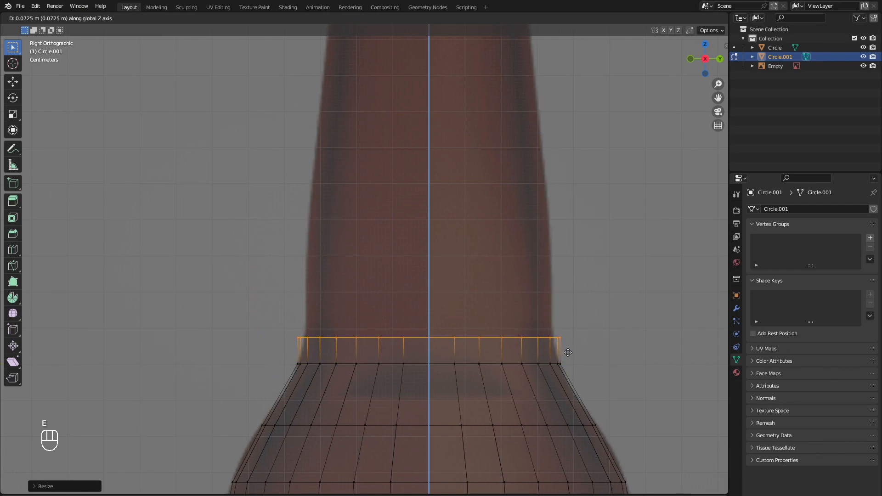
{"action": "left_click", "coordinate": [611, 367]}
{"action": "key", "text": "s"}
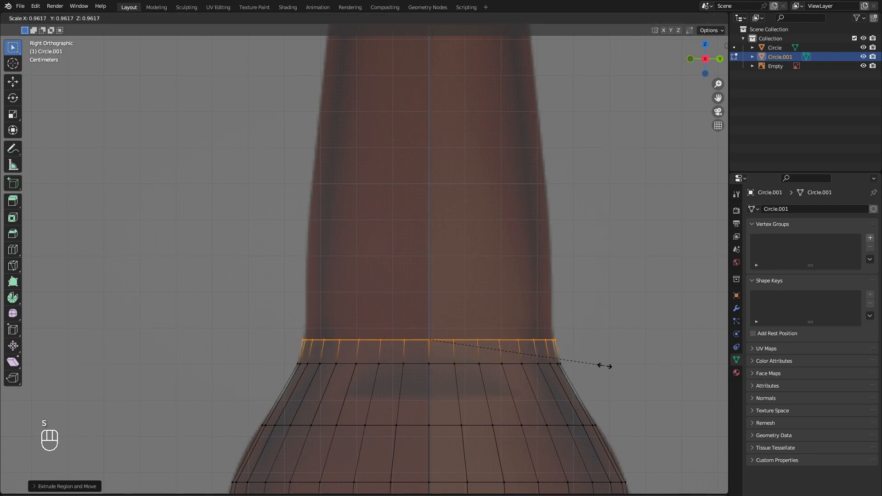
{"action": "left_click", "coordinate": [602, 366]}
- Extrude a short straight section vertically at the base of the neck
{"action": "key", "text": "e"}
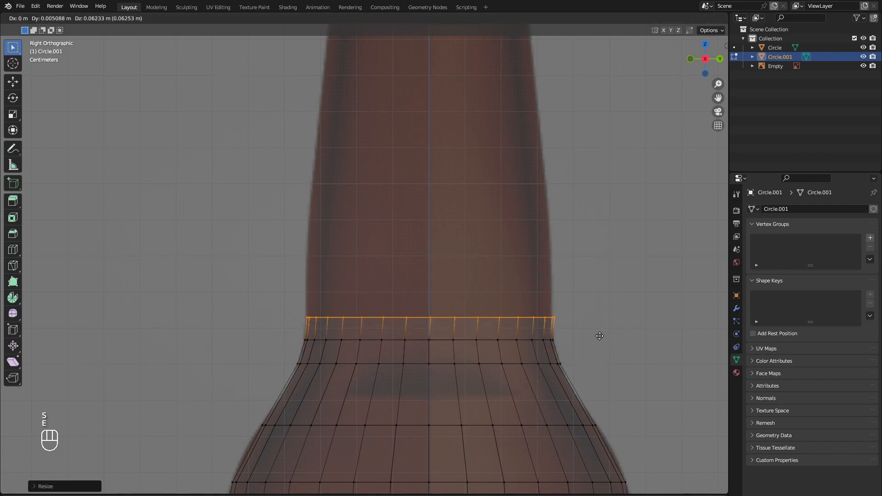
{"action": "key", "text": "z"}
{"action": "left_click", "coordinate": [600, 314]}
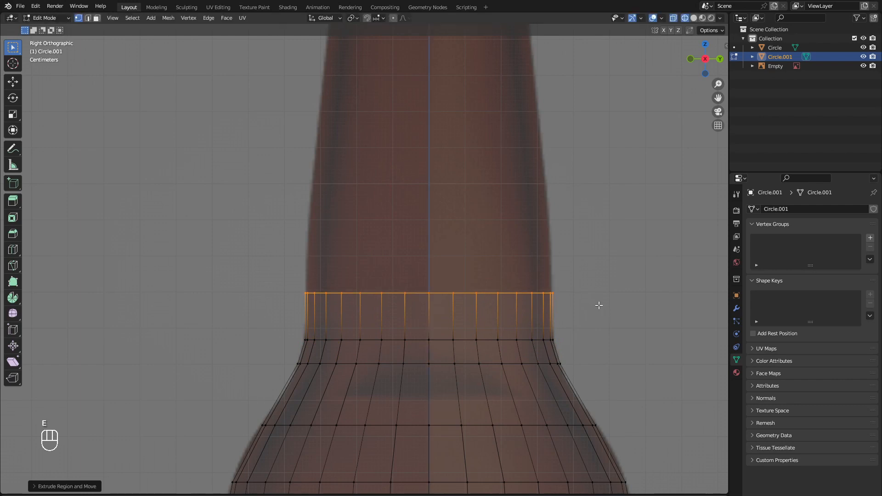
- Extrude the lower neck section about 0.35 m upward and scale its top loop inward to match the taper
{"action": "middle_click_drag", "start_coordinate": [598, 306], "coordinate": [594, 349], "text": "shift"}
{"action": "key", "text": "e"}
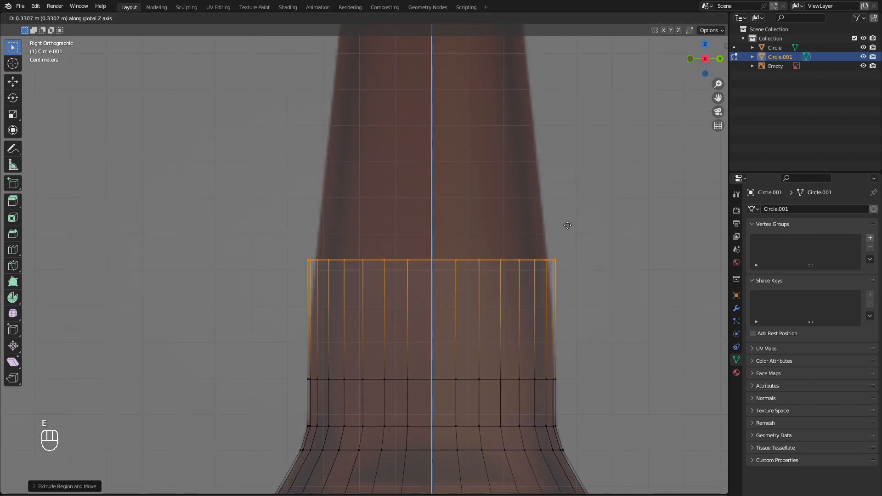
{"action": "left_click", "coordinate": [586, 253]}
{"action": "key", "text": "s"}
{"action": "left_click", "coordinate": [576, 244]}
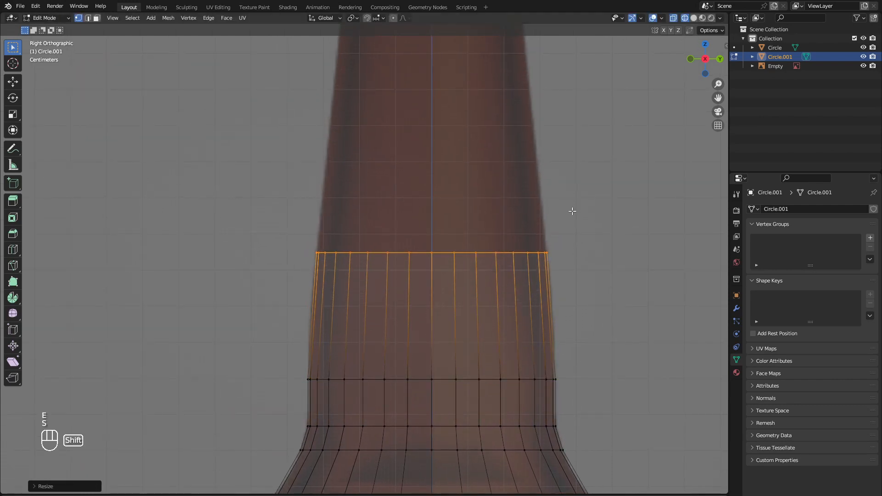
- Extrude the middle neck section about 0.4 m upward and scale its top loop to about 0.87
{"action": "middle_click_drag", "start_coordinate": [571, 211], "coordinate": [558, 359], "text": "shift"}
{"action": "key", "text": "e"}
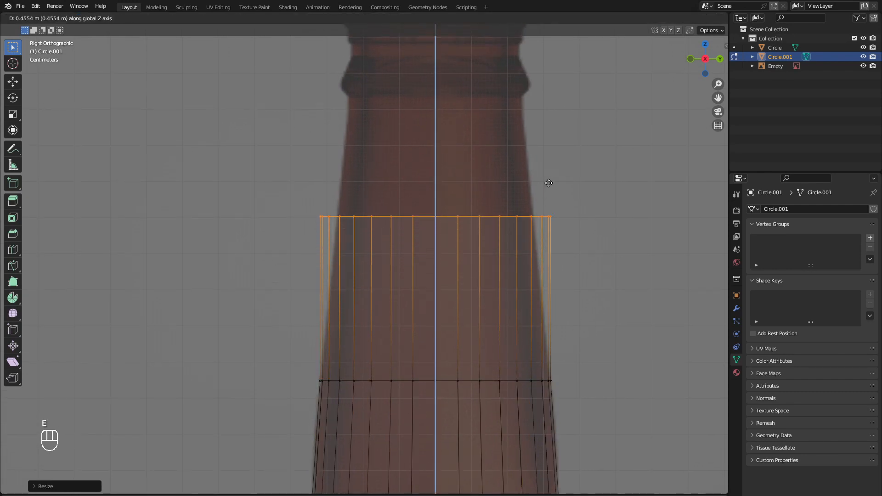
{"action": "left_click", "coordinate": [553, 201]}
{"action": "key", "text": "s"}
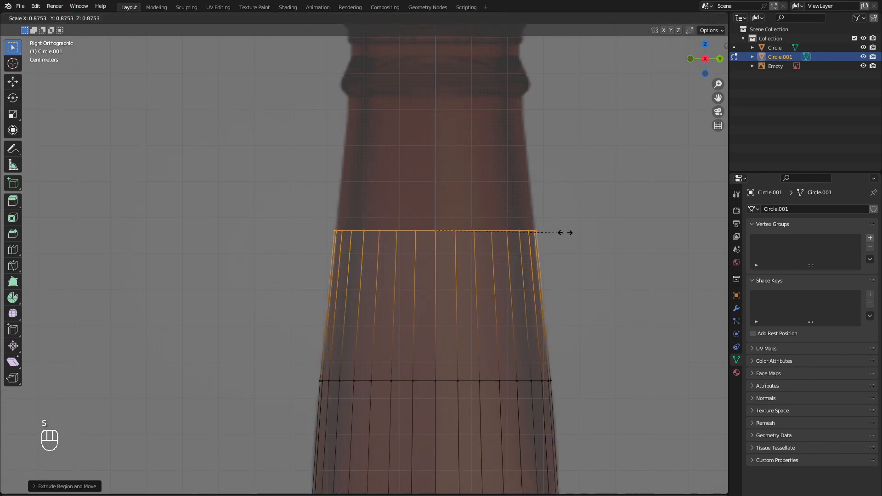
{"action": "left_click", "coordinate": [547, 216]}
- Extrude the upper neck section up to the underside of the collar ring and scale its top loop inward
{"action": "middle_click_drag", "start_coordinate": [547, 217], "coordinate": [510, 356], "text": "shift"}
{"action": "key", "text": "e"}
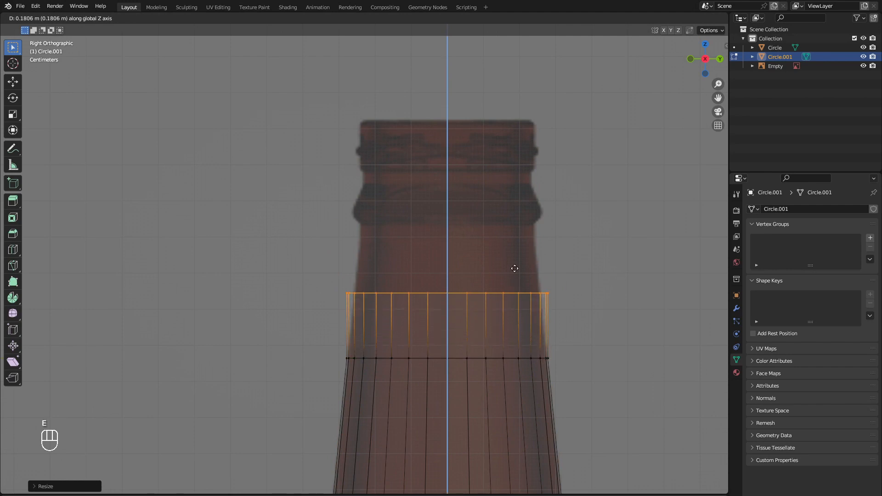
{"action": "left_click", "coordinate": [525, 206]}
{"action": "key", "text": "s"}
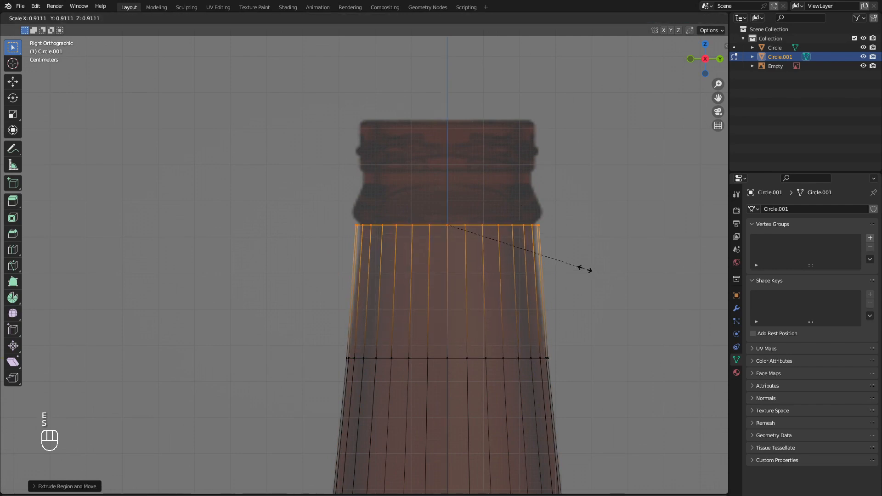
{"action": "left_click", "coordinate": [577, 263]}
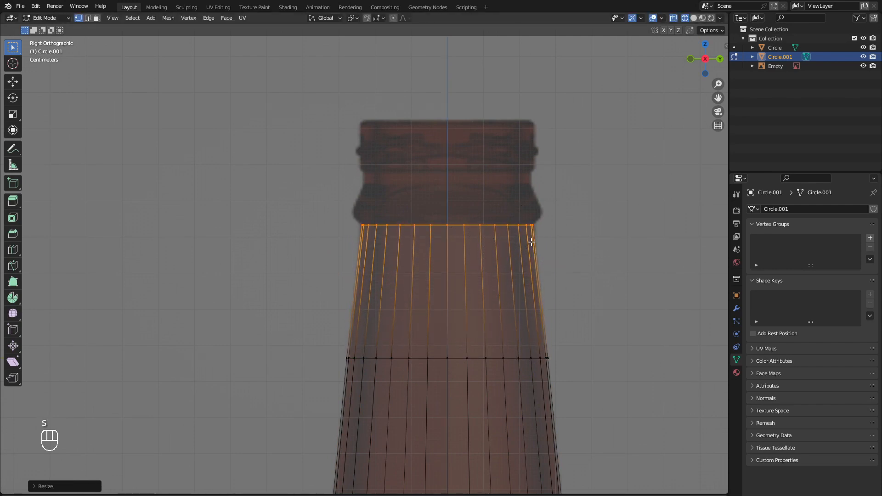
- Lower the top loop slightly to the collar's underside and fine-tune its scale to match the neck width
{"action": "middle_click_drag", "start_coordinate": [578, 263], "coordinate": [495, 325], "text": "shift"}
{"action": "scroll", "coordinate": [471, 365], "scroll_direction": "up", "scroll_amount": 4}
{"action": "middle_click_drag", "start_coordinate": [471, 364], "coordinate": [375, 289], "text": "shift"}
{"action": "scroll", "coordinate": [439, 332], "scroll_direction": "up", "scroll_amount": 2}
{"action": "middle_click_drag", "start_coordinate": [455, 350], "coordinate": [401, 297], "text": "shift"}
{"action": "scroll", "coordinate": [405, 305], "scroll_direction": "down", "scroll_amount": 1}
{"action": "middle_click_drag", "start_coordinate": [426, 258], "coordinate": [427, 290], "text": "shift"}
{"action": "key", "text": "g"}
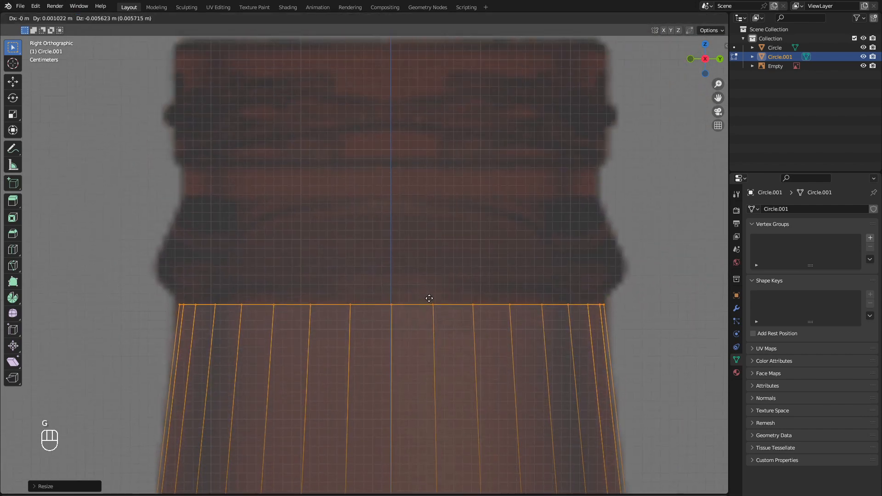
{"action": "left_click", "coordinate": [428, 299]}
{"action": "key", "text": "s"}
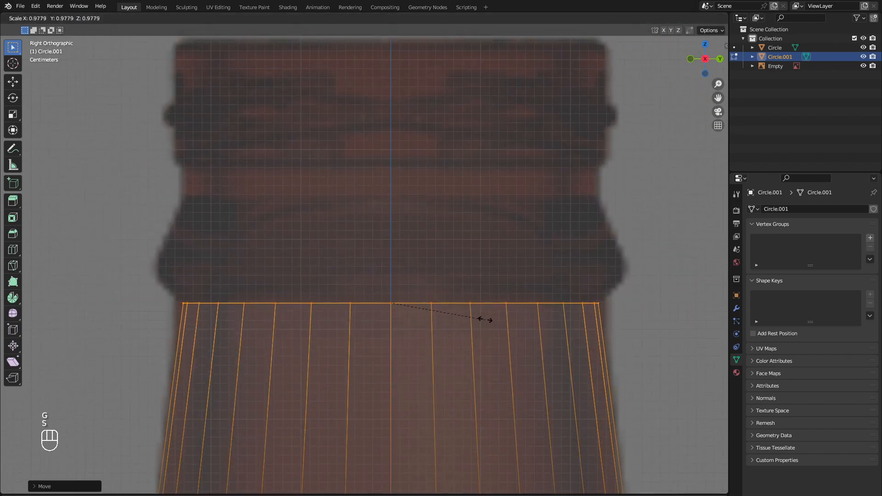
{"action": "left_click", "coordinate": [489, 321]}
- Extrude two straight sections of about 0.03 m and 0.04 m through the collar and scale the loop between them out to the collar's bulge
{"action": "key", "text": "e"}
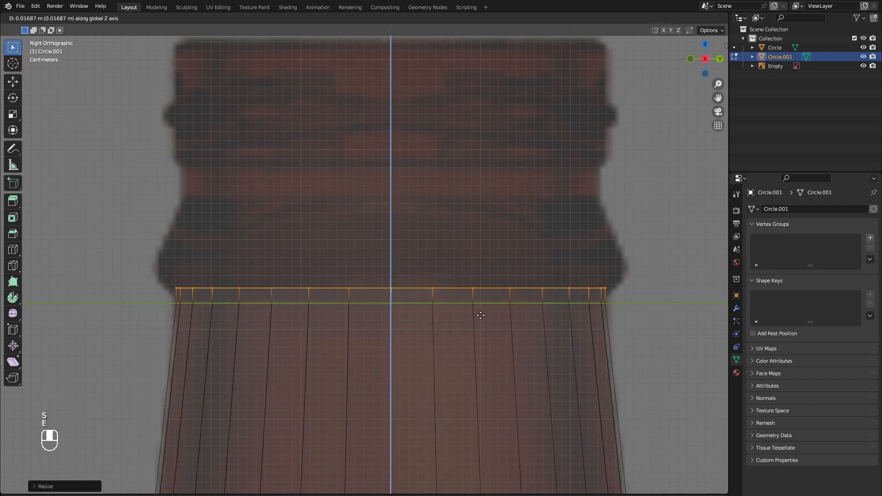
{"action": "left_click", "coordinate": [485, 301]}
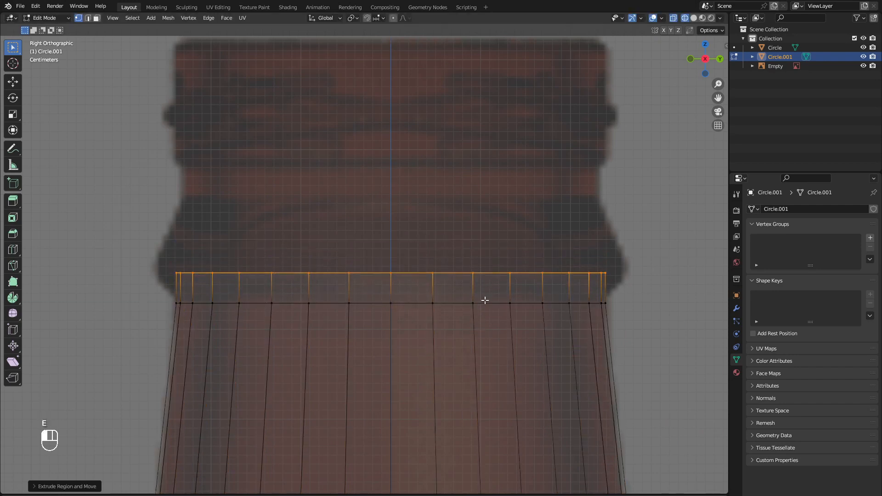
{"action": "key", "text": "e"}
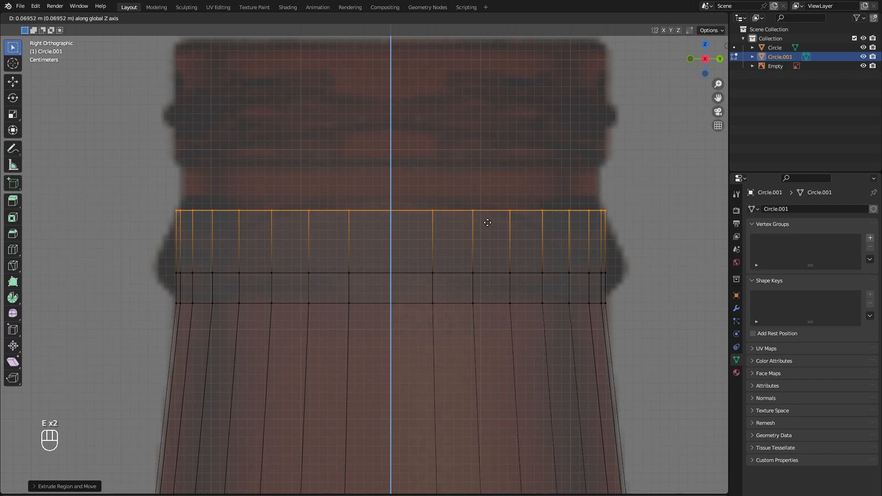
{"action": "left_click", "coordinate": [489, 248]}
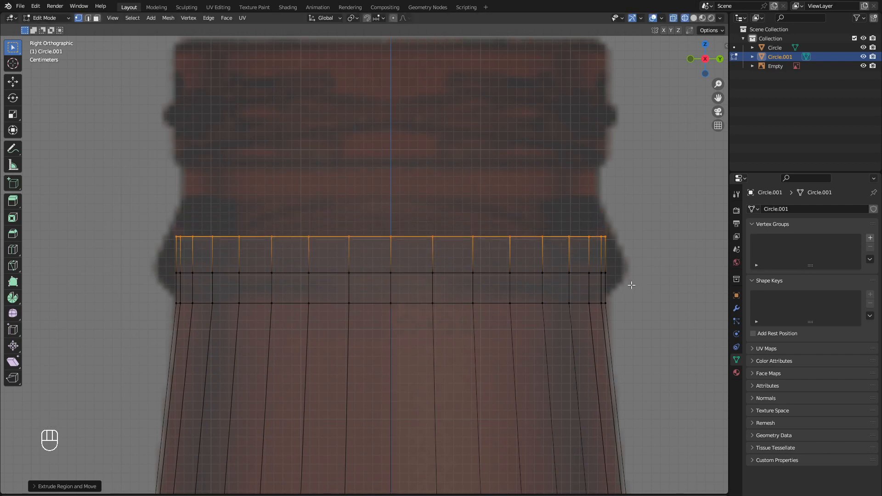
{"action": "left_click_drag", "start_coordinate": [632, 285], "coordinate": [153, 254]}
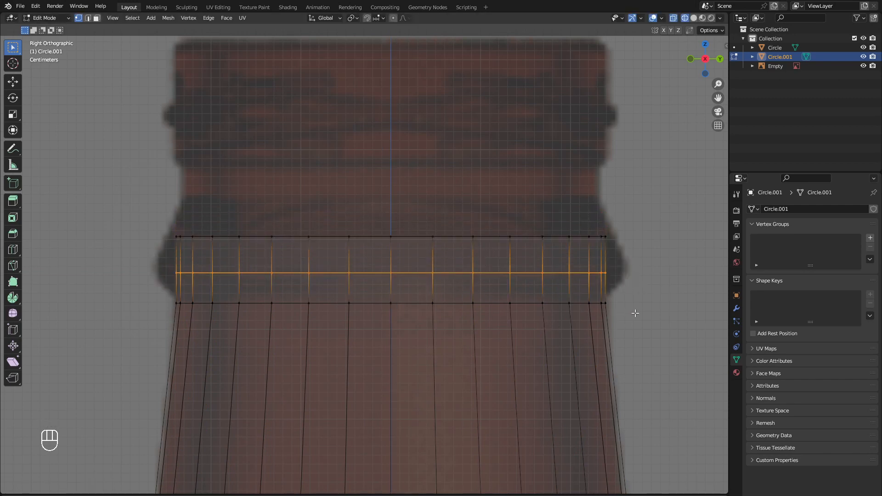
{"action": "key", "text": "s"}
{"action": "left_click", "coordinate": [656, 317]}
- Extrude two short sections from the collar's top loop up to the mouth band and scale the loop between them to about 0.98
{"action": "middle_click_drag", "start_coordinate": [483, 263], "coordinate": [496, 306], "text": "shift"}
{"action": "left_click_drag", "start_coordinate": [648, 295], "coordinate": [170, 247]}
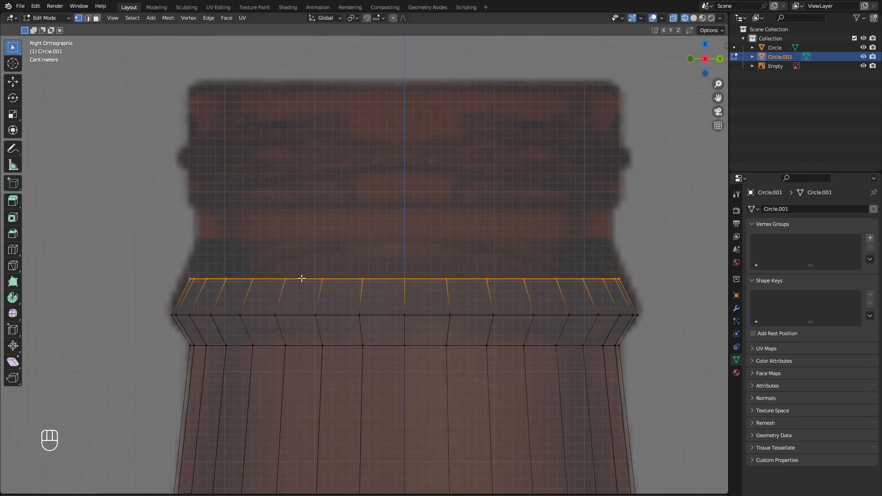
{"action": "key", "text": "e"}
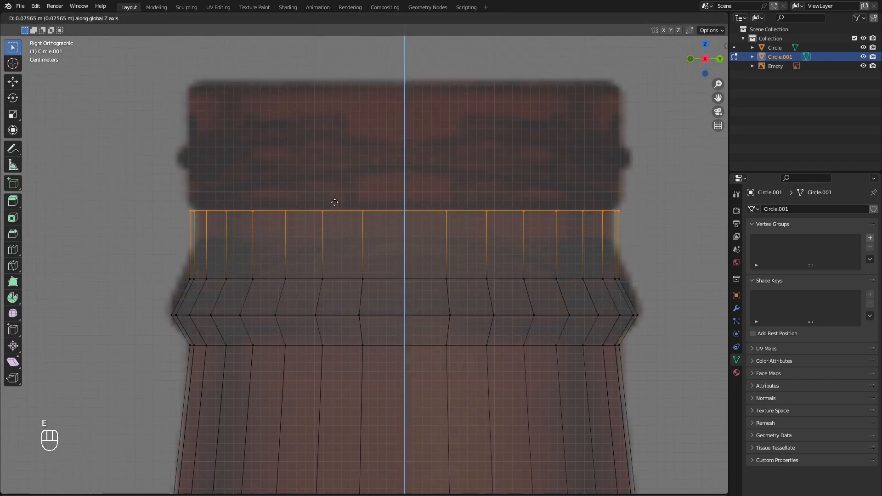
{"action": "left_click", "coordinate": [331, 226]}
{"action": "middle_click_drag", "start_coordinate": [331, 226], "coordinate": [333, 286], "text": "shift"}
{"action": "key", "text": "e"}
{"action": "left_click", "coordinate": [373, 252]}
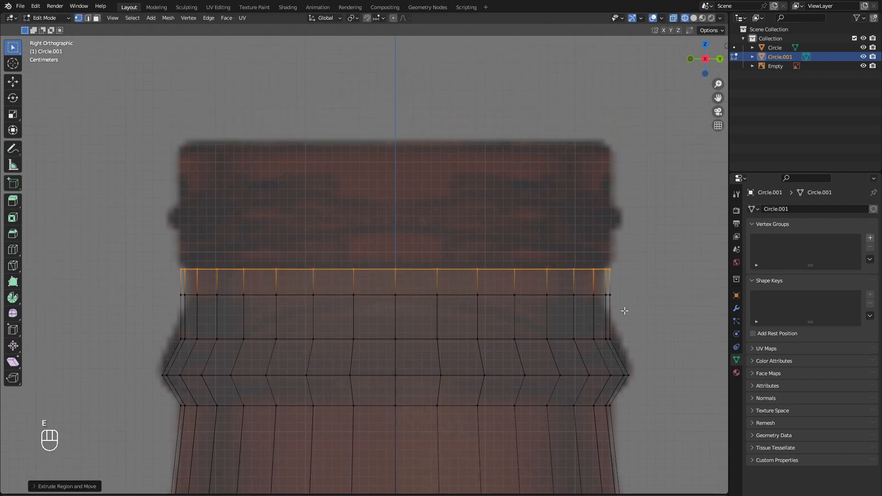
{"action": "left_click_drag", "start_coordinate": [625, 310], "coordinate": [138, 278]}
{"action": "key", "text": "s"}
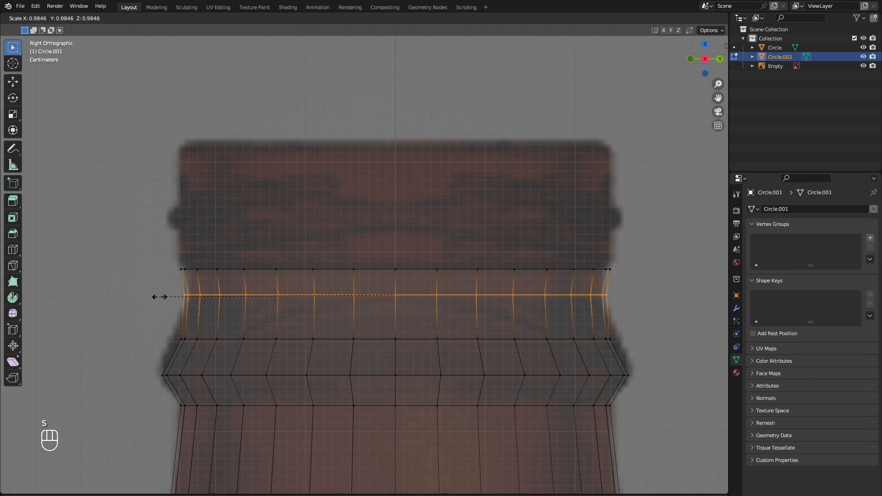
{"action": "left_click", "coordinate": [163, 297]}
- Extrude the top loop straight up to the rim in four sections, with two thin ones of about 0.01 m at the small ridge
{"action": "middle_click_drag", "start_coordinate": [545, 277], "coordinate": [553, 311], "text": "shift"}
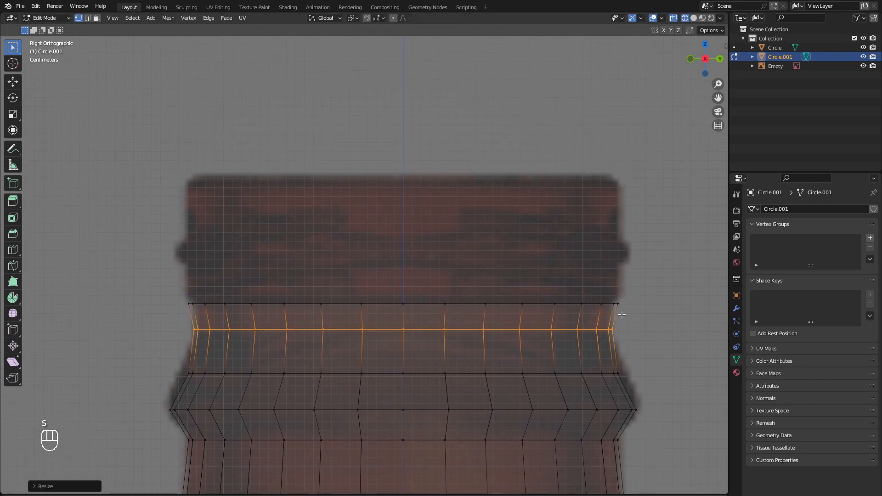
{"action": "left_click_drag", "start_coordinate": [622, 315], "coordinate": [148, 274]}
{"action": "key", "text": "e"}
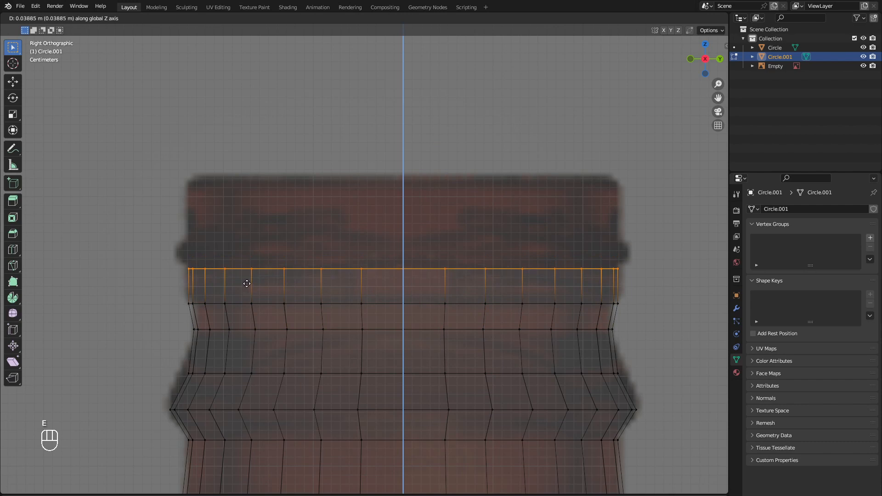
{"action": "left_click", "coordinate": [246, 275]}
{"action": "key", "text": "e"}
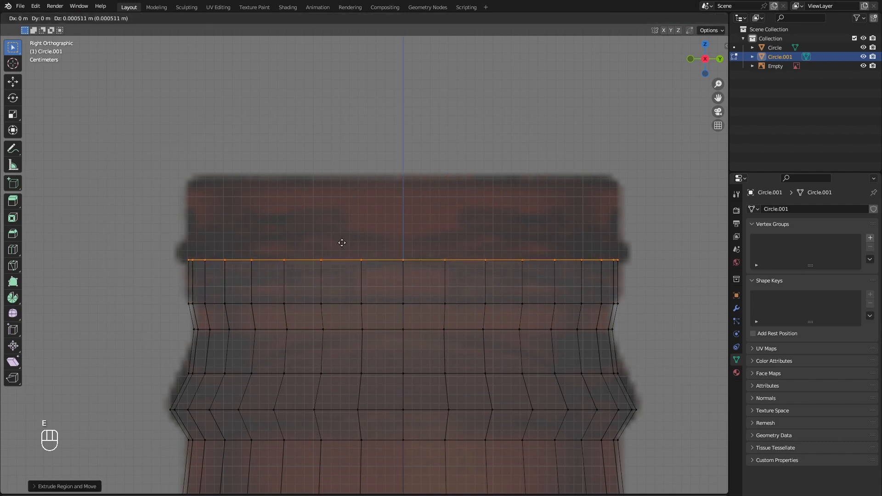
{"action": "left_click", "coordinate": [341, 239]}
{"action": "key", "text": "e"}
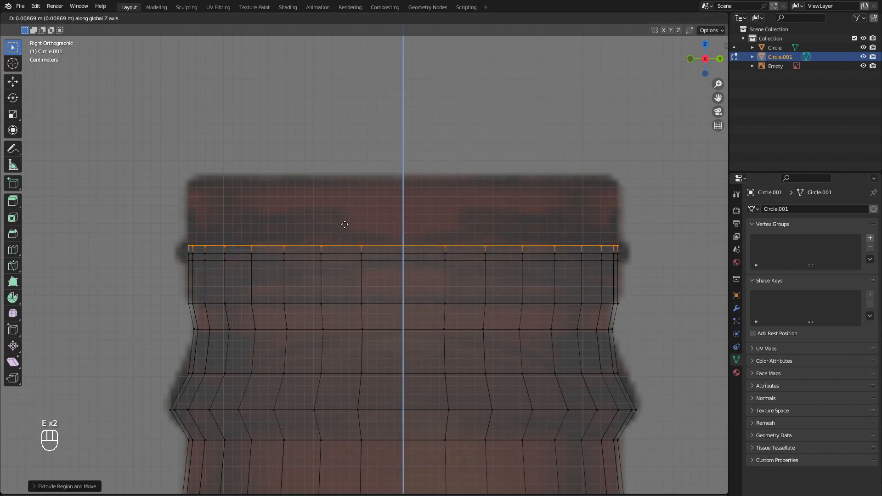
{"action": "left_click", "coordinate": [349, 224]}
{"action": "key", "text": "e"}
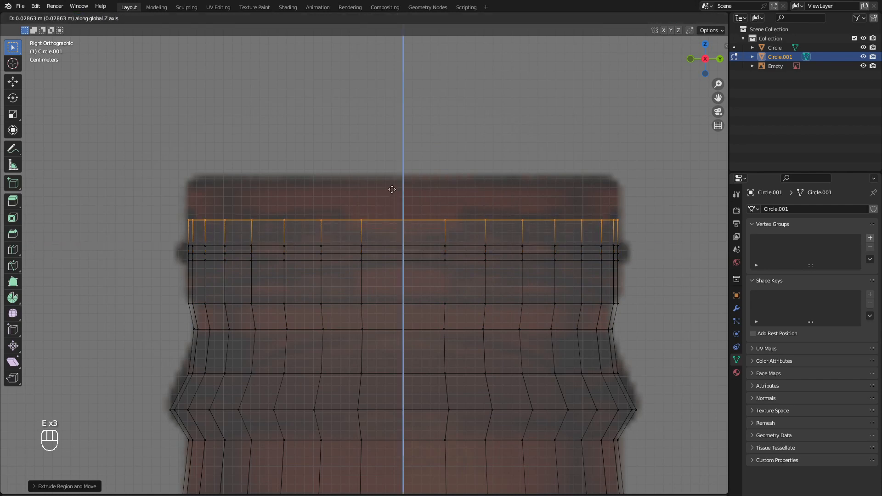
{"action": "left_click", "coordinate": [400, 155]}
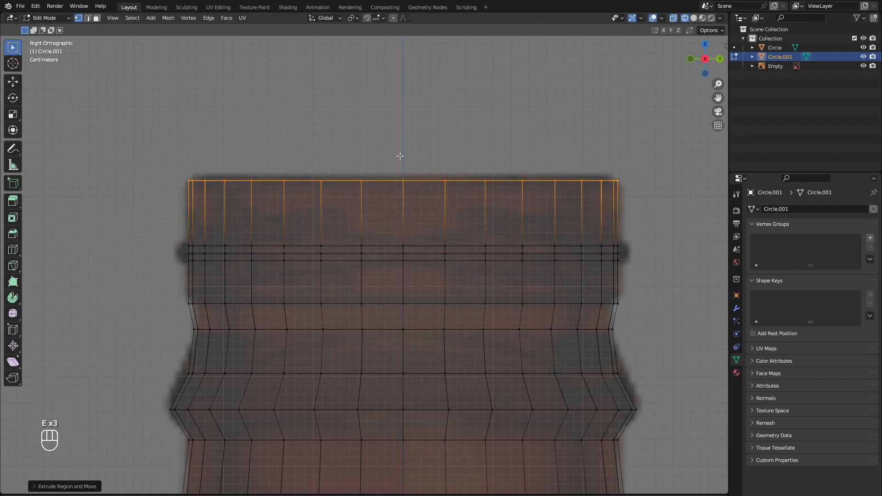
- Select the middle edge loop of the small ridge and scale it to about 1.05 in X and Y only
{"action": "key", "text": "2"}
{"action": "left_click", "coordinate": [563, 254]}
{"action": "left_click", "coordinate": [564, 255], "text": "alt"}
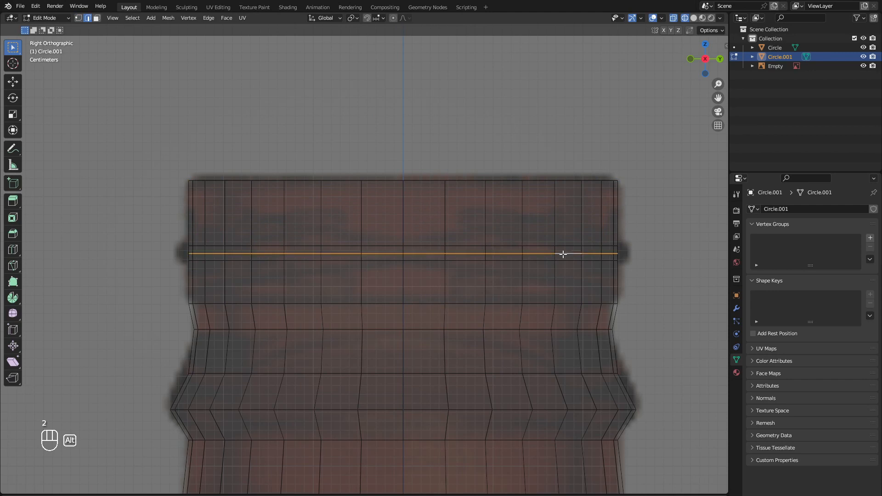
{"action": "key", "text": "s"}
{"action": "key", "text": "y"}
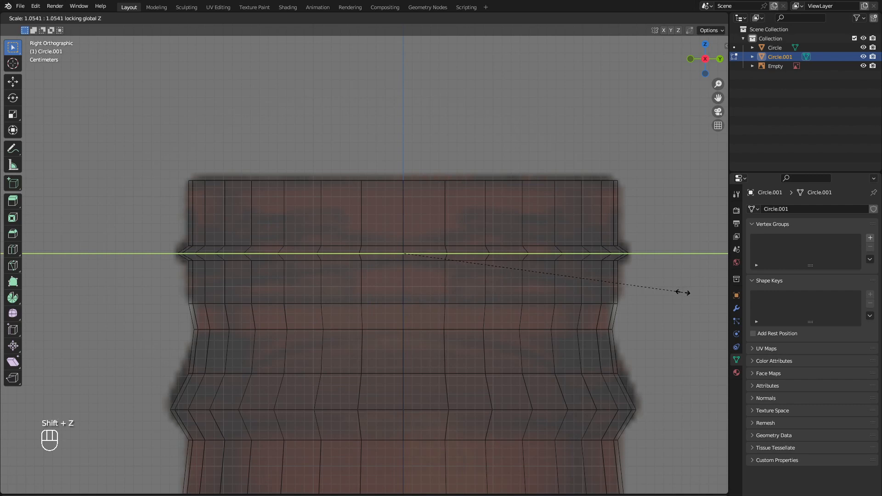
{"action": "key", "text": "z"}
{"action": "key", "text": "shift+z"}
{"action": "left_click", "coordinate": [685, 294]}
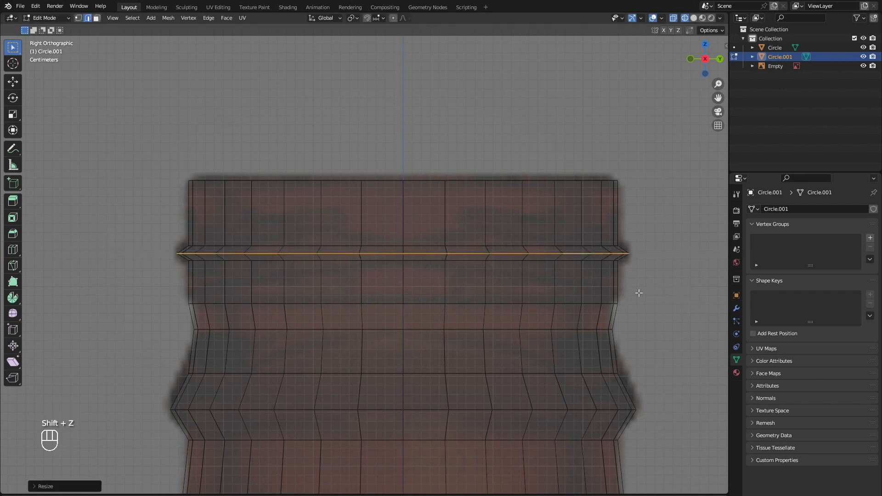
- Leave Edit Mode and view the whole bottle in perspective
{"action": "key", "text": "Tab"}
{"action": "middle_click_drag", "start_coordinate": [302, 418], "coordinate": [329, 320]}
{"action": "scroll", "coordinate": [329, 320], "scroll_direction": "down", "scroll_amount": 6}
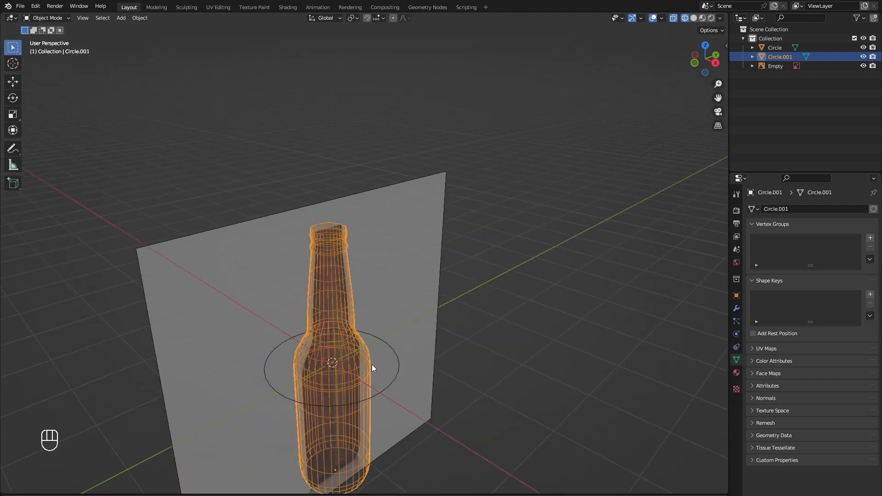
- Switch the viewport to solid shading and apply Shade Smooth to the bottle
{"action": "key", "text": "z"}
{"action": "left_click", "coordinate": [428, 371]}
{"action": "mouse_move", "coordinate": [424, 327]}
{"action": "middle_mouse_down"}
{"action": "mouse_move", "coordinate": [385, 323]}
{"action": "mouse_move", "coordinate": [453, 315]}
{"action": "mouse_move", "coordinate": [357, 342]}
{"action": "mouse_move", "coordinate": [360, 270]}
{"action": "middle_mouse_up"}
{"action": "right_click", "coordinate": [361, 317]}
{"action": "left_click", "coordinate": [347, 326]}
- Bevel the widest edge loop of the lower collar into a rounded two-segment band, then return to Object Mode
{"action": "scroll", "coordinate": [359, 269], "scroll_direction": "up", "scroll_amount": 6}
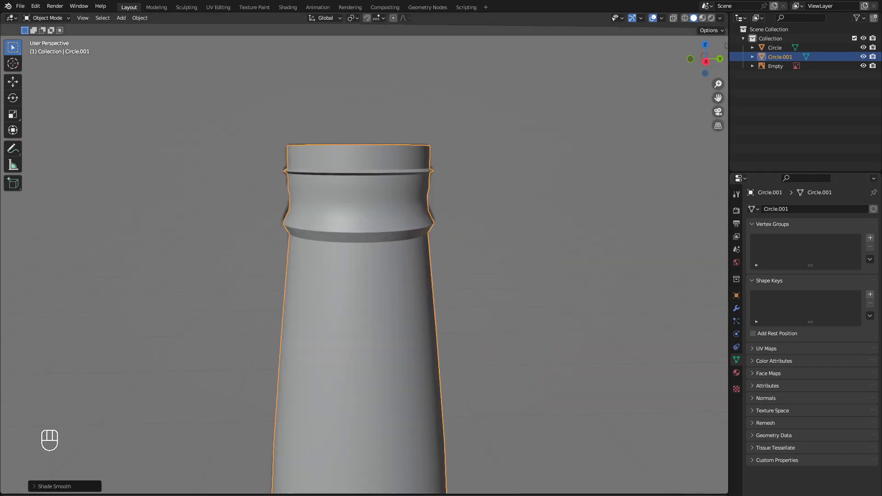
{"action": "scroll", "coordinate": [358, 253], "scroll_direction": "up", "scroll_amount": 4}
{"action": "mouse_move", "coordinate": [386, 196]}
{"action": "middle_mouse_down", "text": "shift"}
{"action": "mouse_move", "coordinate": [413, 234]}
{"action": "mouse_move", "coordinate": [348, 187]}
{"action": "mouse_move", "coordinate": [373, 191]}
{"action": "middle_mouse_up", "text": "shift"}
{"action": "key", "text": "Tab"}
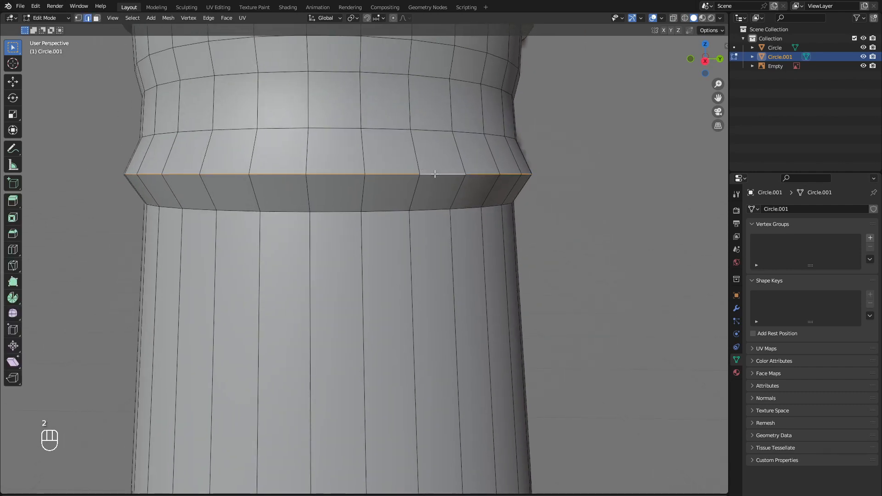
{"action": "middle_click_drag", "start_coordinate": [360, 185], "coordinate": [375, 178]}
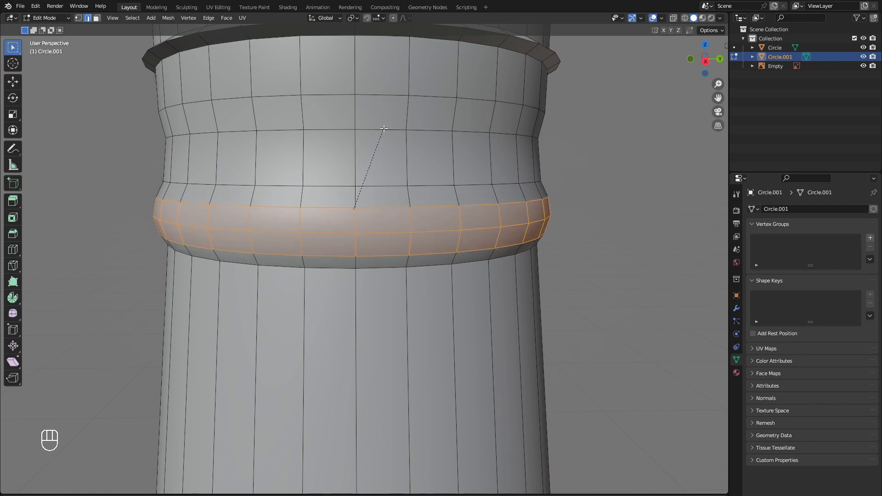
{"action": "key", "text": "Tab"}
{"action": "scroll", "coordinate": [424, 252], "scroll_direction": "down", "scroll_amount": 3}
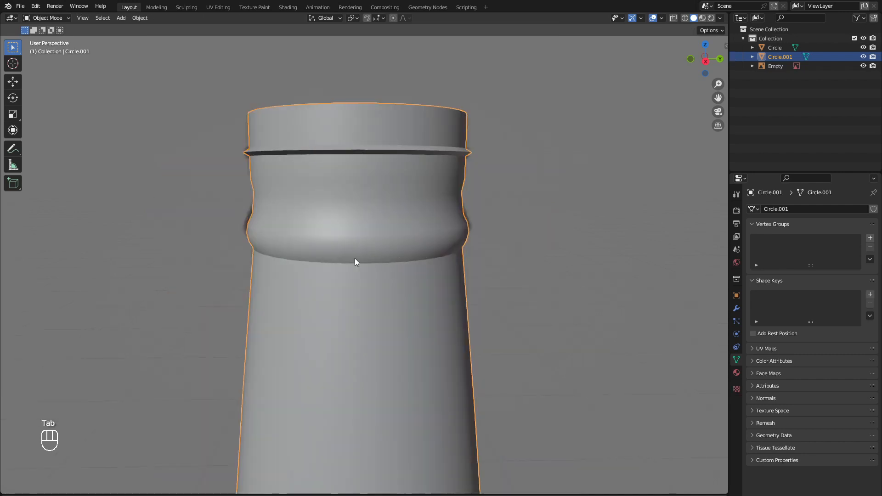
- Select the open edge loop at the bottle's rim and extrude it straight up by about 0.02 m
{"action": "middle_click_drag", "start_coordinate": [354, 259], "coordinate": [453, 230], "text": "shift"}
{"action": "scroll", "coordinate": [459, 228], "scroll_direction": "down", "scroll_amount": 4}
{"action": "middle_click_drag", "start_coordinate": [423, 250], "coordinate": [398, 222]}
{"action": "scroll", "coordinate": [406, 158], "scroll_direction": "up", "scroll_amount": 3}
{"action": "scroll", "coordinate": [398, 253], "scroll_direction": "up", "scroll_amount": 2}
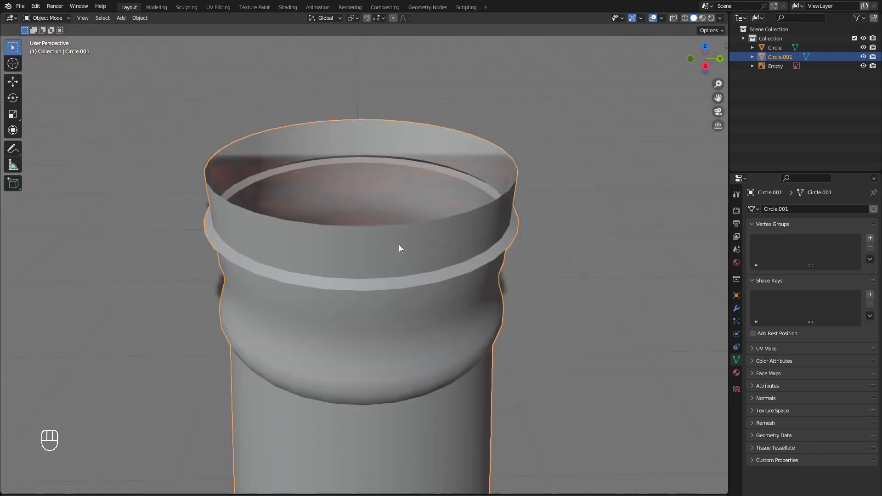
{"action": "key", "text": "Tab"}
{"action": "key", "text": "2"}
{"action": "left_click", "coordinate": [386, 236], "text": "alt"}
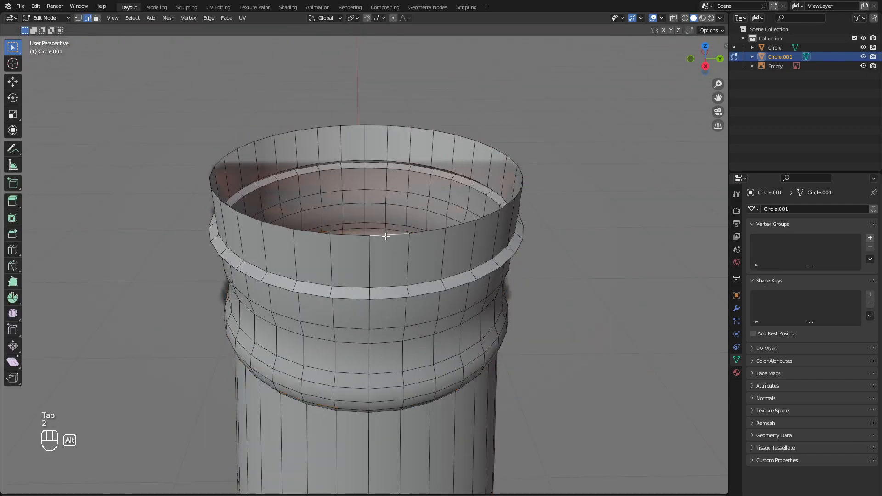
{"action": "key", "text": "e"}
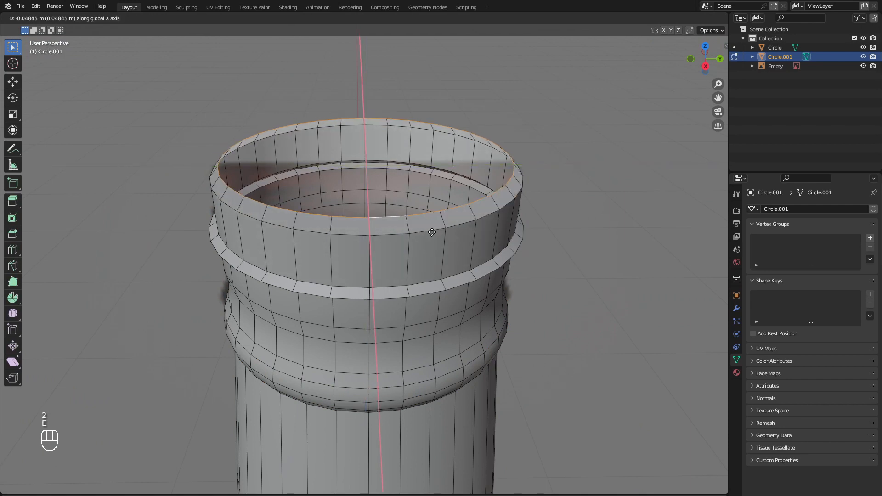
{"action": "key", "text": "z"}
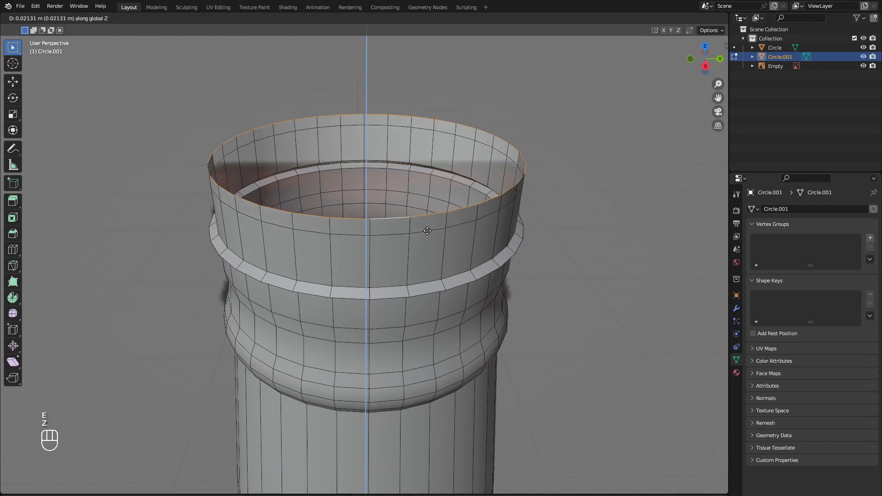
{"action": "left_click", "coordinate": [448, 237]}
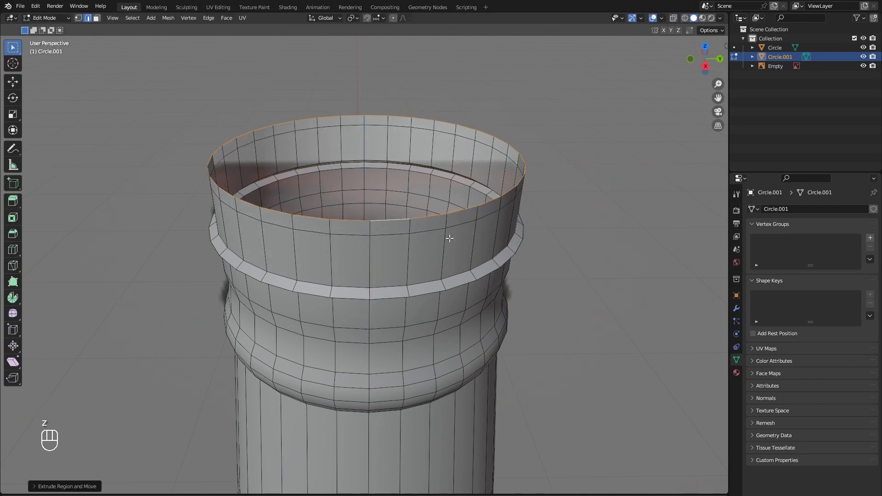
- Scale the extruded rim loop to about 0.95 in X and Y only
{"action": "key", "text": "s"}
{"action": "key", "text": "shift+z"}
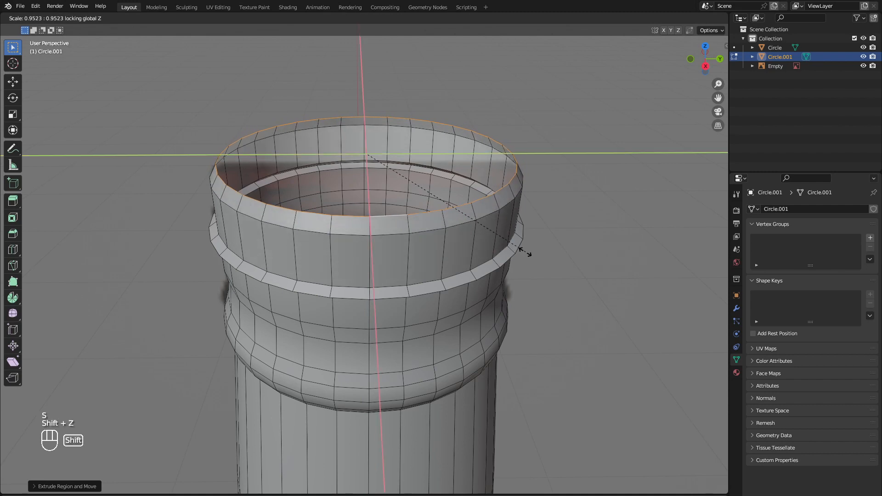
{"action": "left_click", "coordinate": [524, 252]}
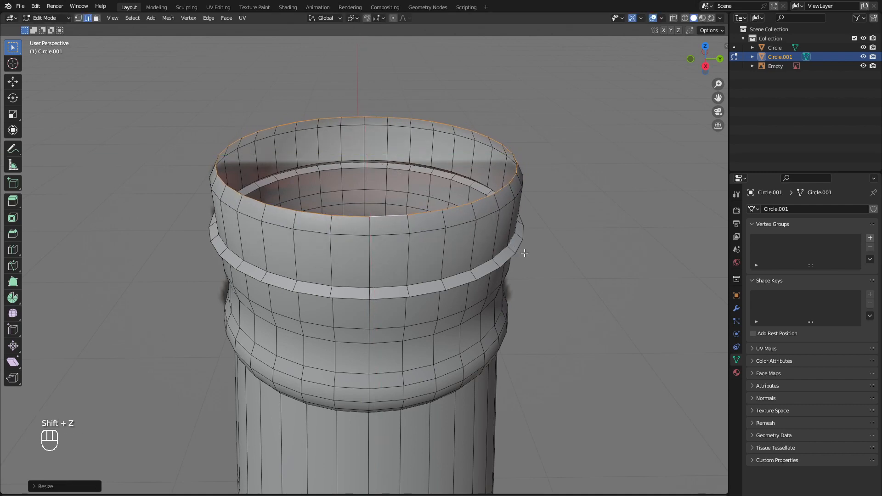
- Extrude the rim loop up by another 0.013 m or so and scale it to slightly under 0.97
{"action": "middle_click_drag", "start_coordinate": [515, 242], "coordinate": [559, 274]}
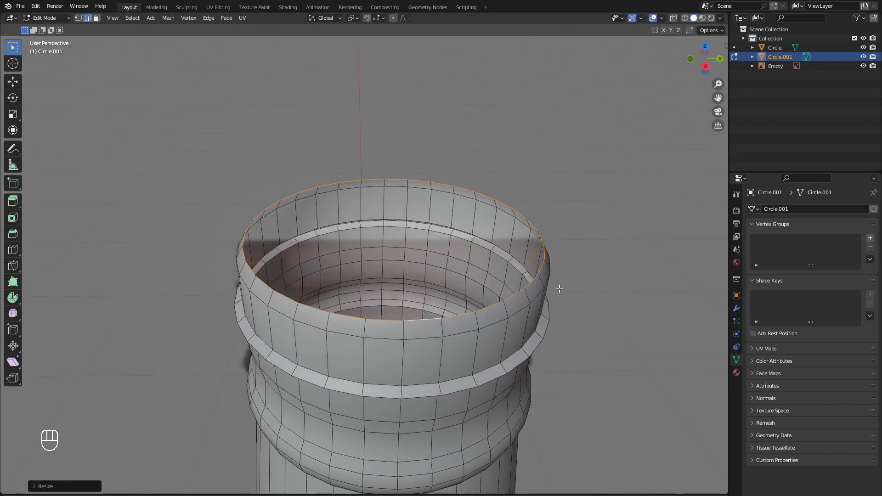
{"action": "scroll", "coordinate": [559, 289], "scroll_direction": "up", "scroll_amount": 6}
{"action": "scroll", "coordinate": [577, 310], "scroll_direction": "down", "scroll_amount": 5}
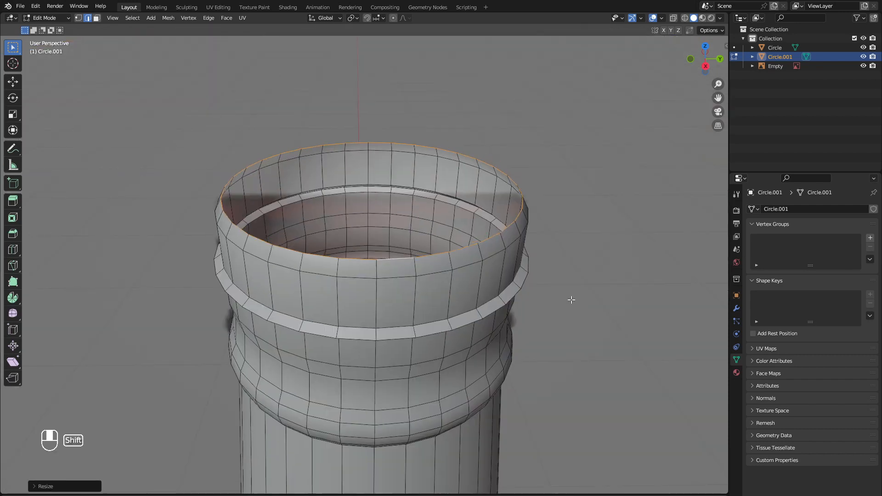
{"action": "key", "text": "e"}
{"action": "key", "text": "x"}
{"action": "key", "text": "z"}
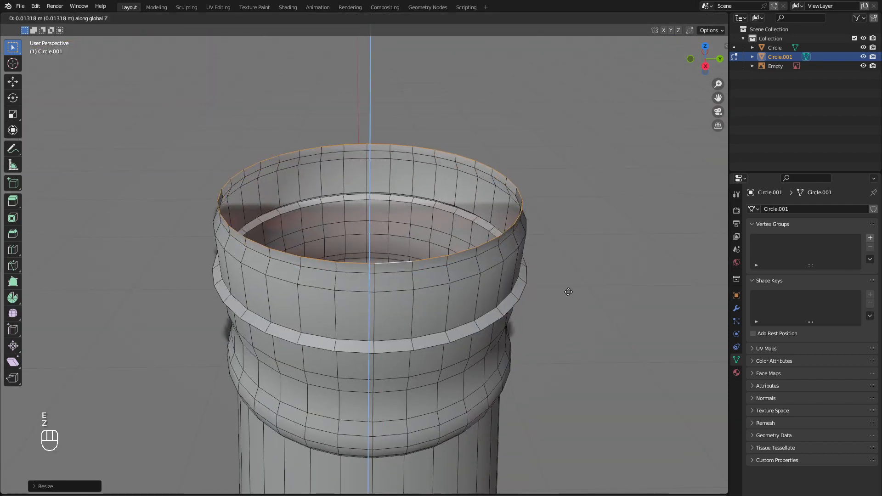
{"action": "left_click", "coordinate": [570, 294]}
{"action": "key", "text": "s"}
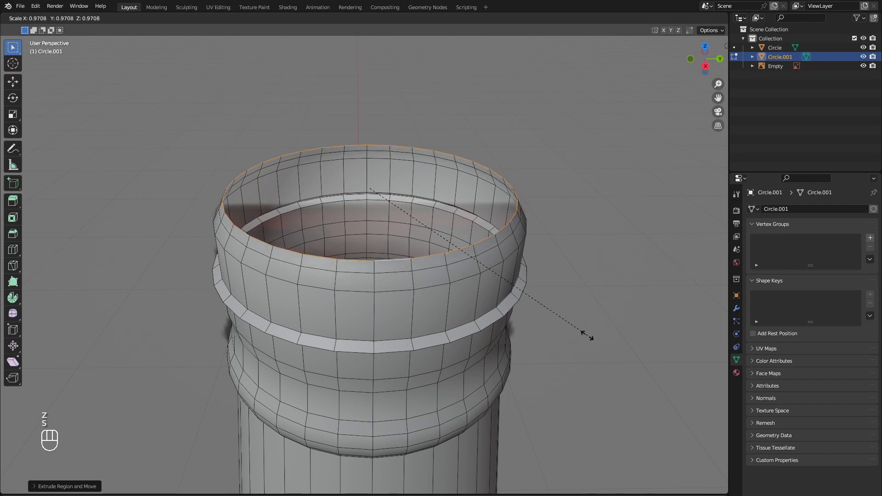
{"action": "left_click", "coordinate": [580, 335]}
- Lower the rim loop by about 0.01 m along Z and leave Edit Mode
{"action": "key", "text": "g"}
{"action": "key", "text": "z"}
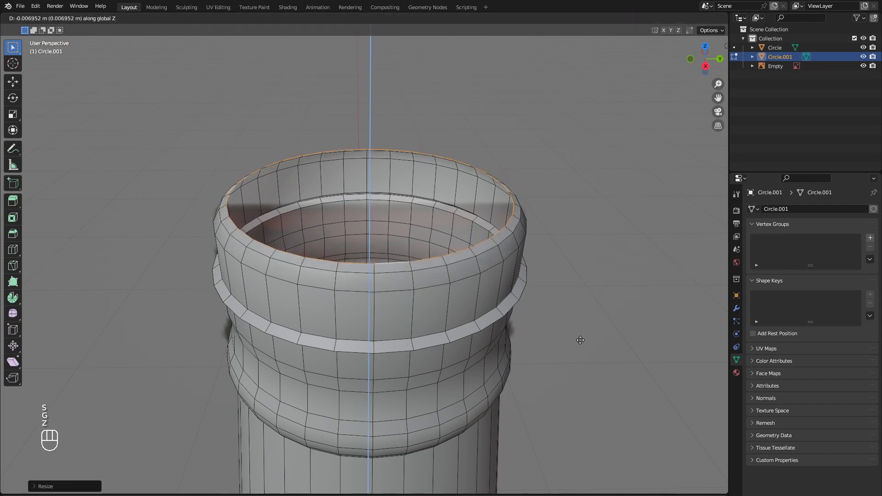
{"action": "left_click", "coordinate": [581, 342]}
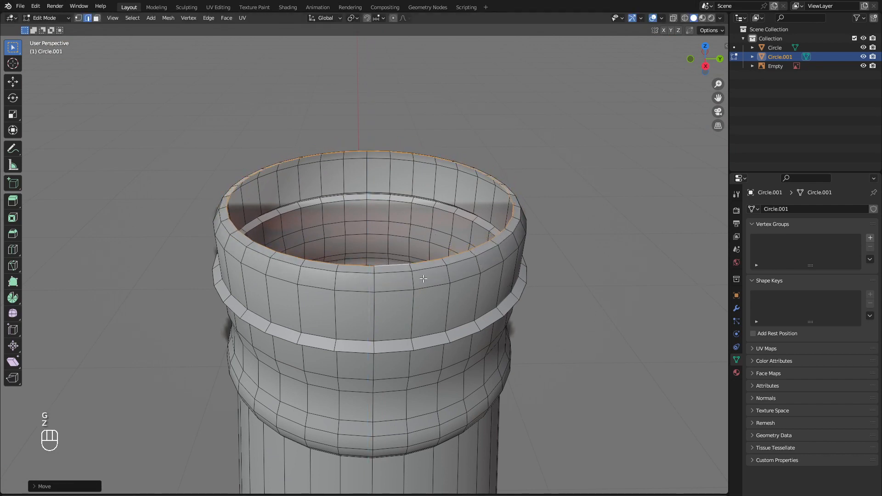
{"action": "key", "text": "Tab"}
{"action": "scroll", "coordinate": [334, 292], "scroll_direction": "down", "scroll_amount": 5}
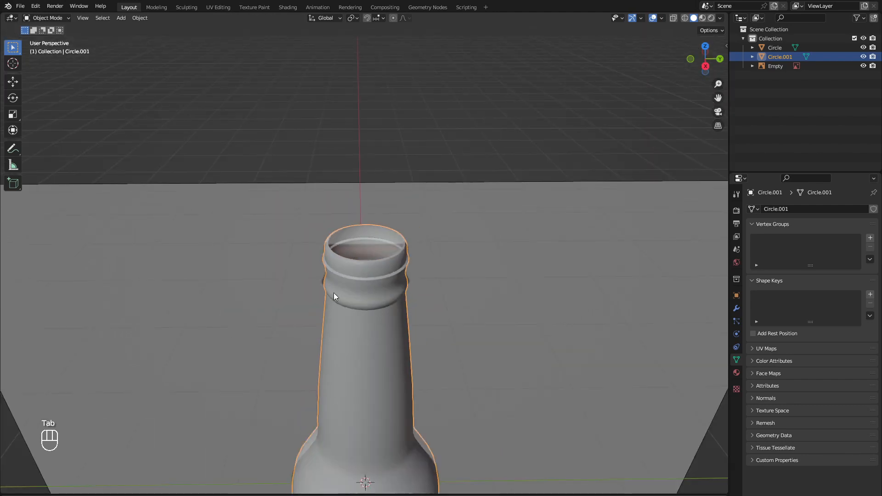
{"action": "scroll", "coordinate": [355, 274], "scroll_direction": "up", "scroll_amount": 3}
{"action": "key", "text": "Tab"}
{"action": "key", "text": "Tab"}
{"action": "scroll", "coordinate": [371, 284], "scroll_direction": "down", "scroll_amount": 4}
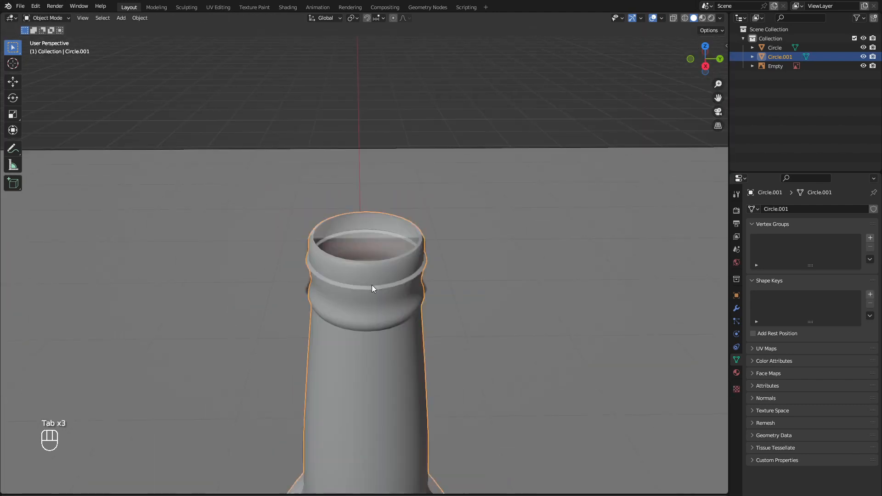
- Select the open edge loop at the bottom of the bottle and fill it with a face
{"action": "middle_click_drag", "start_coordinate": [362, 333], "coordinate": [398, 267]}
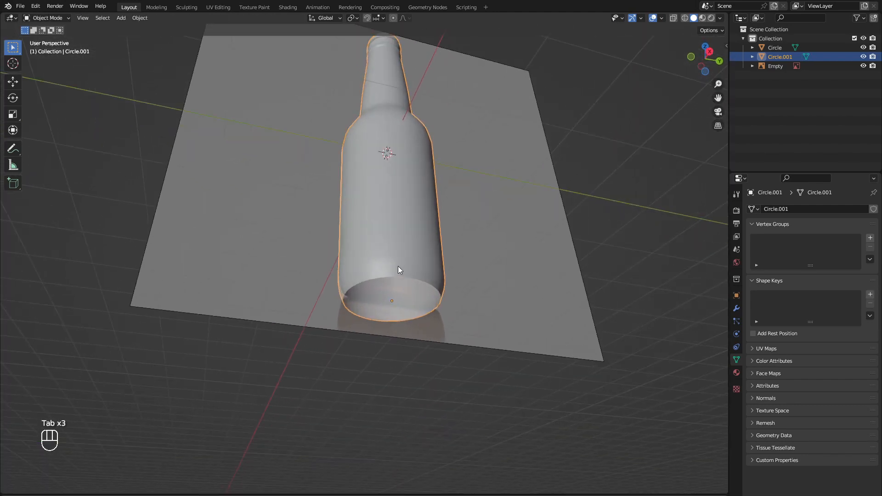
{"action": "key", "text": "Tab"}
{"action": "scroll", "coordinate": [402, 276], "scroll_direction": "up", "scroll_amount": 3}
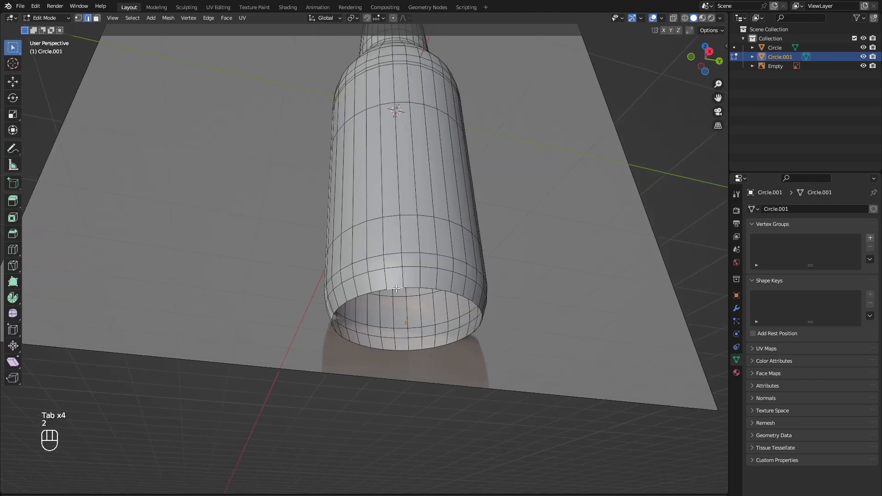
{"action": "left_click", "coordinate": [397, 288], "text": "alt"}
{"action": "key", "text": "f"}
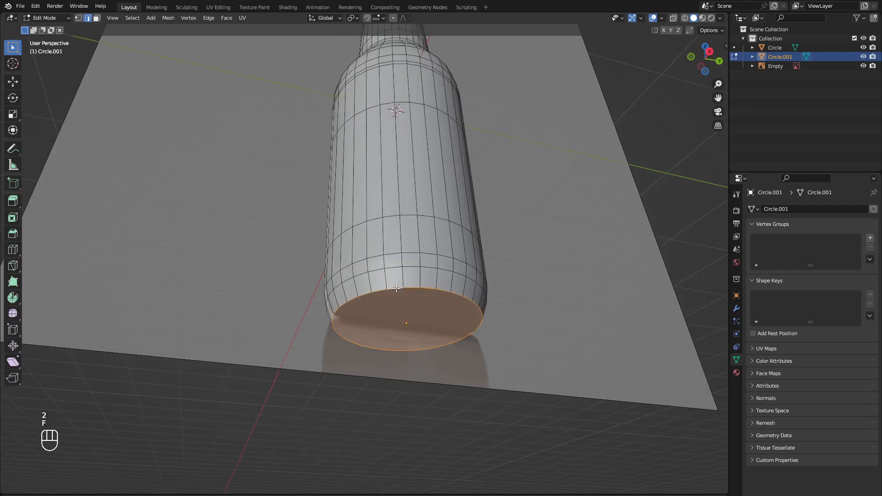
- Inset the base face by about 0.15 m and move the inner face up about 0.02 m along Z
{"action": "middle_click_drag", "start_coordinate": [411, 334], "coordinate": [404, 317]}
{"action": "scroll", "coordinate": [423, 291], "scroll_direction": "up", "scroll_amount": 2}
{"action": "middle_click_drag", "start_coordinate": [449, 292], "coordinate": [407, 302], "text": "shift"}
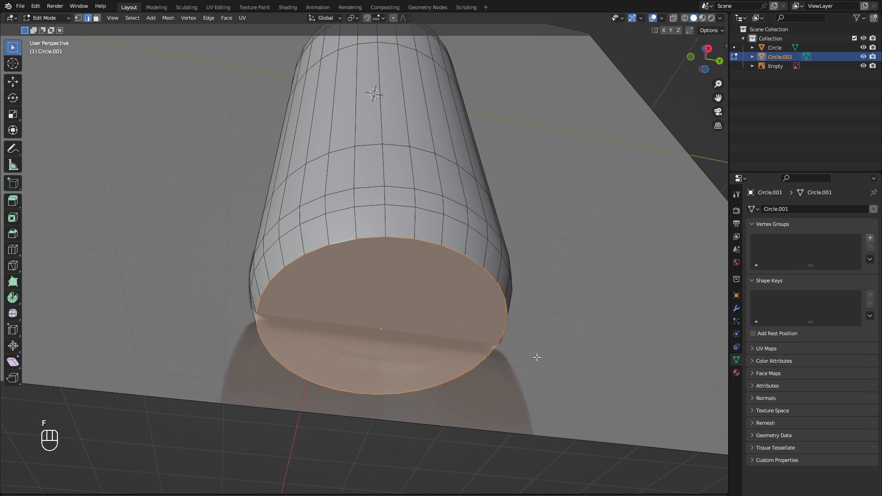
{"action": "key", "text": "i"}
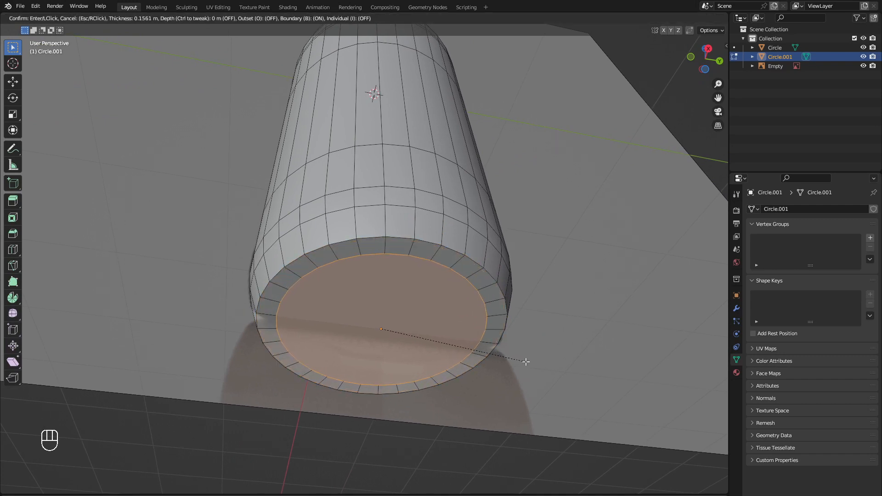
{"action": "left_click", "coordinate": [528, 362]}
{"action": "key", "text": "g"}
{"action": "key", "text": "z"}
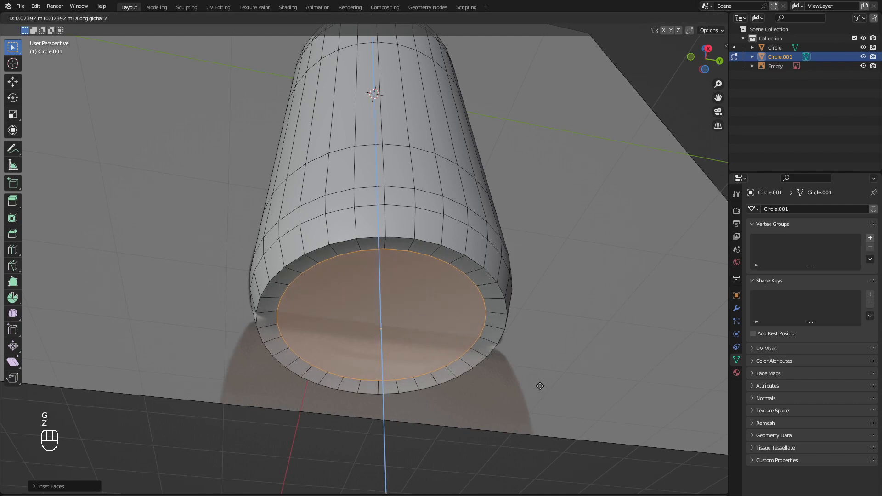
{"action": "left_click", "coordinate": [551, 388]}
- Inset the inner base face again by a little over 0.2 m and raise it slightly further along Z
{"action": "key", "text": "i"}
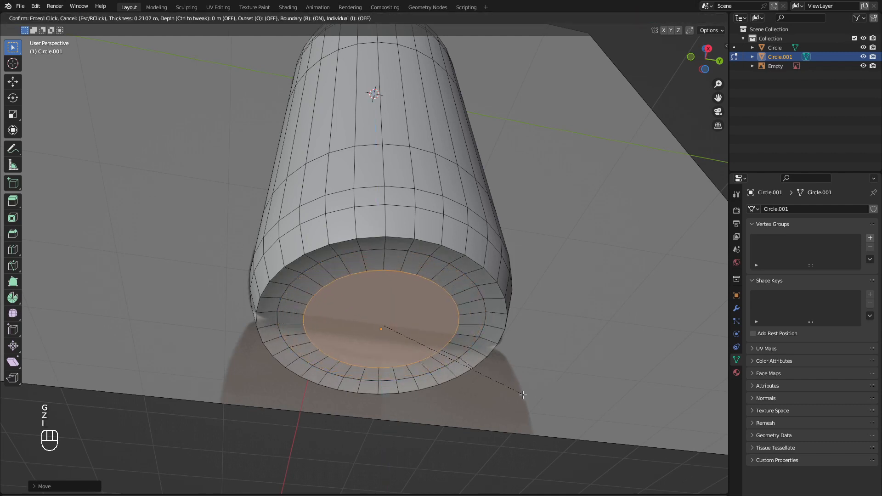
{"action": "left_click", "coordinate": [516, 395]}
{"action": "key", "text": "g"}
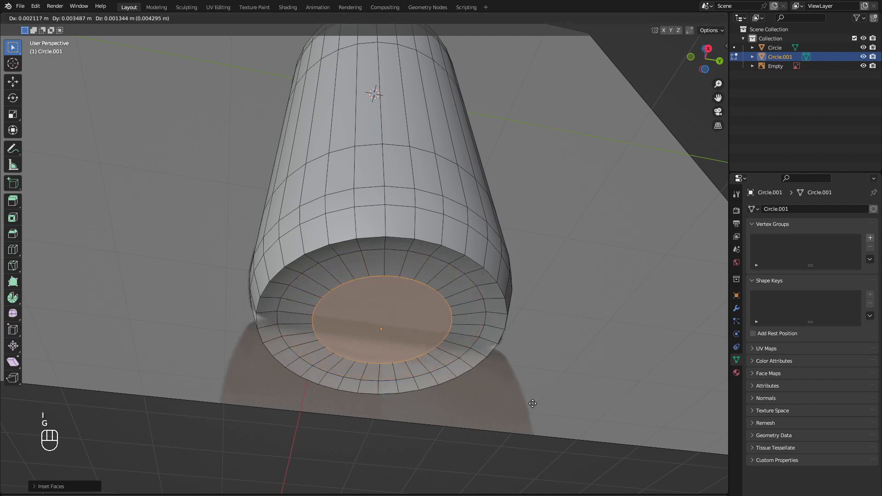
{"action": "key", "text": "z"}
{"action": "left_click", "coordinate": [540, 401]}
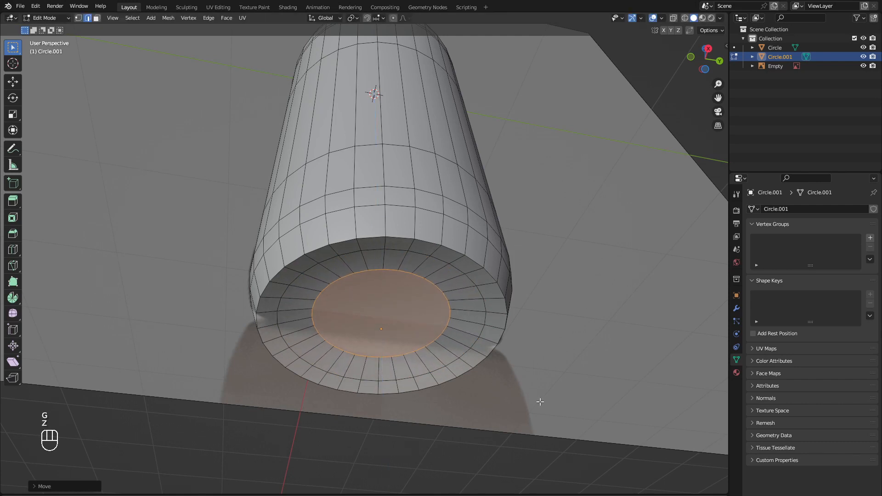
- Bevel the outer edge loop of the base with a width of 0.101 m and adjust the bevel's segment count
{"action": "middle_click_drag", "start_coordinate": [461, 361], "coordinate": [432, 361]}
{"action": "left_click", "coordinate": [421, 358]}
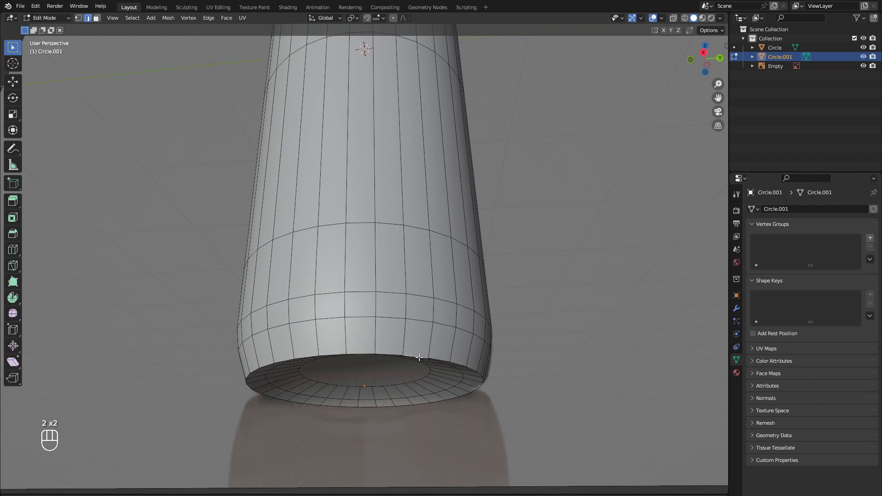
{"action": "left_click", "coordinate": [418, 357], "text": "alt"}
{"action": "middle_click_drag", "start_coordinate": [439, 364], "coordinate": [435, 341]}
{"action": "left_click", "coordinate": [489, 280], "text": "alt"}
{"action": "scroll", "coordinate": [500, 313], "scroll_direction": "up", "scroll_amount": 3}
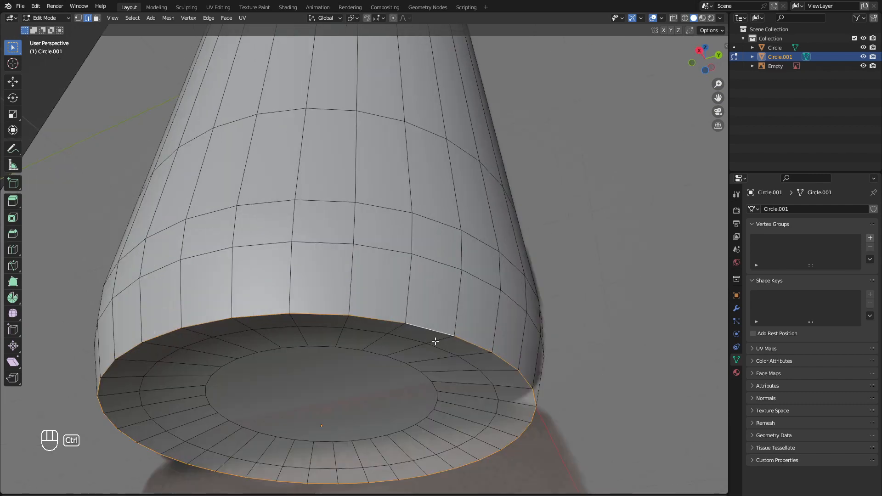
{"action": "key", "text": "ctrl+b"}
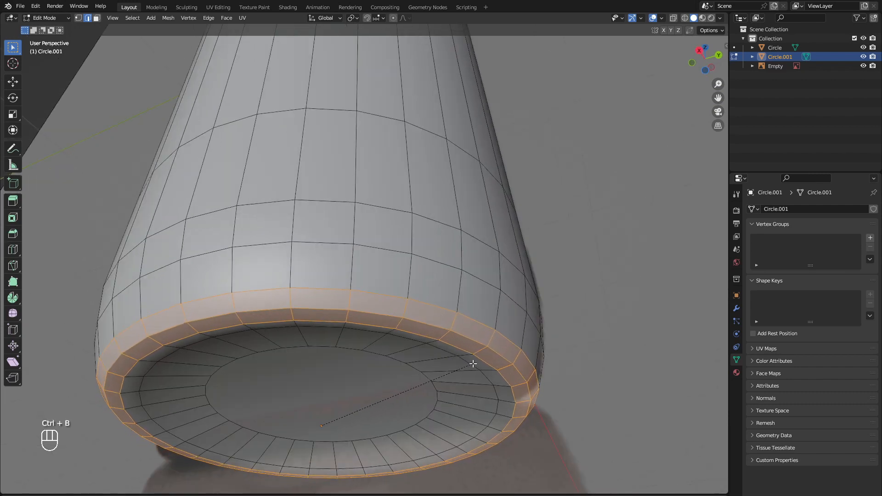
{"action": "left_click", "coordinate": [474, 362]}
{"action": "scroll", "coordinate": [476, 363], "scroll_direction": "up", "scroll_amount": 2}
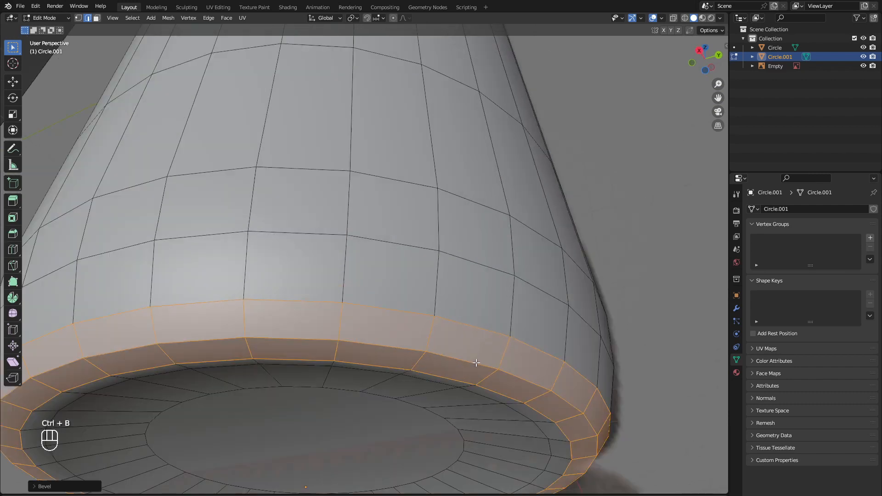
{"action": "left_click", "coordinate": [72, 486]}
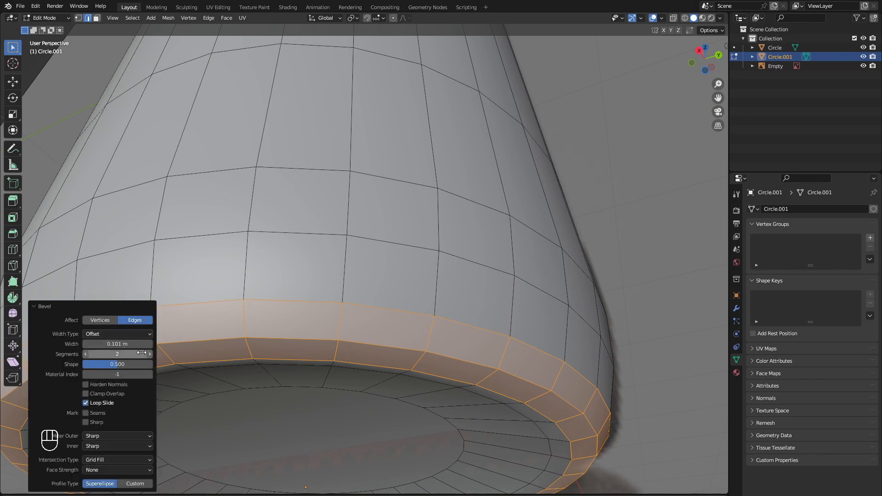
{"action": "left_click_drag", "start_coordinate": [142, 352], "coordinate": [149, 353]}
- Return to Object Mode, hide the reference image and select the bottle
{"action": "middle_click_drag", "start_coordinate": [314, 351], "coordinate": [390, 363]}
{"action": "scroll", "coordinate": [377, 324], "scroll_direction": "down", "scroll_amount": 6}
{"action": "middle_click_drag", "start_coordinate": [393, 328], "coordinate": [377, 389]}
{"action": "key", "text": "Tab"}
{"action": "scroll", "coordinate": [387, 296], "scroll_direction": "down", "scroll_amount": 3}
{"action": "scroll", "coordinate": [376, 316], "scroll_direction": "up", "scroll_amount": 2}
{"action": "middle_click_drag", "start_coordinate": [400, 270], "coordinate": [424, 314], "text": "shift"}
{"action": "scroll", "coordinate": [400, 351], "scroll_direction": "down", "scroll_amount": 3}
{"action": "left_click", "coordinate": [443, 321]}
{"action": "key", "text": "h"}
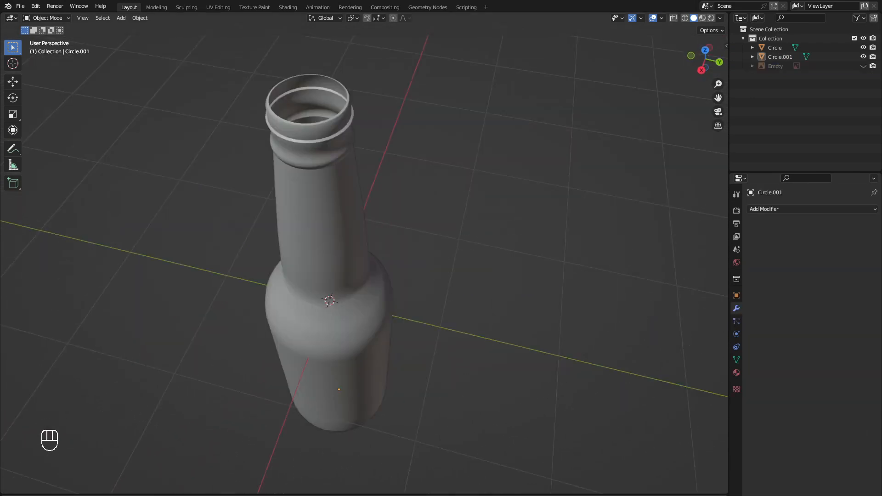
{"action": "left_click", "coordinate": [340, 257]}
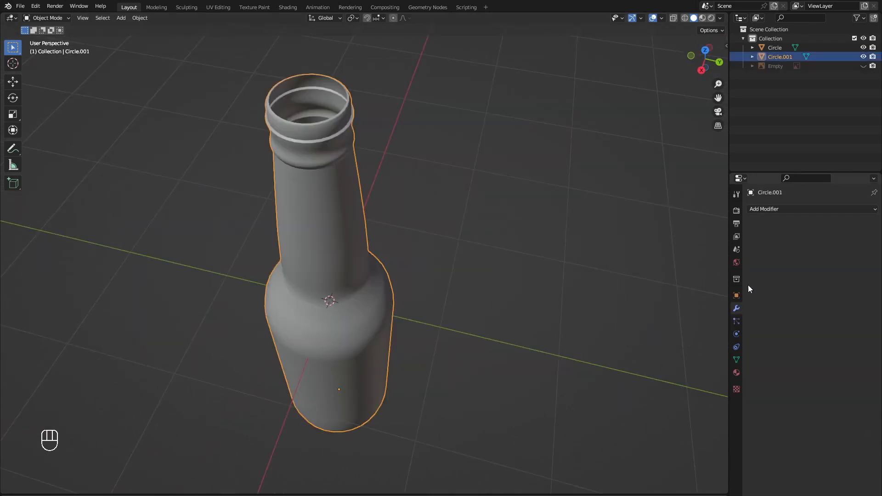
- Add a Solidify modifier to the bottle, increase its wall thickness slightly, and deselect the bottle
{"action": "left_click", "coordinate": [780, 209]}
{"action": "left_click", "coordinate": [706, 366]}
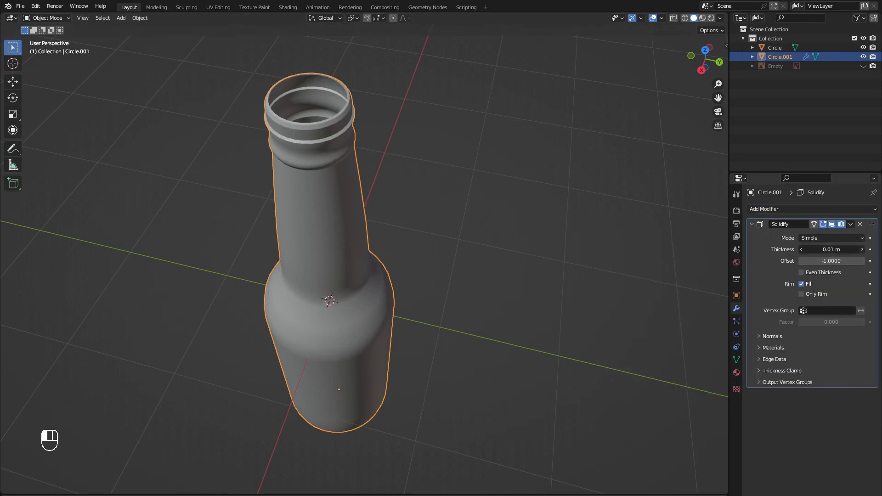
{"action": "left_click", "coordinate": [862, 250]}
{"action": "middle_click_drag", "start_coordinate": [441, 299], "coordinate": [430, 268]}
{"action": "left_click", "coordinate": [437, 261]}
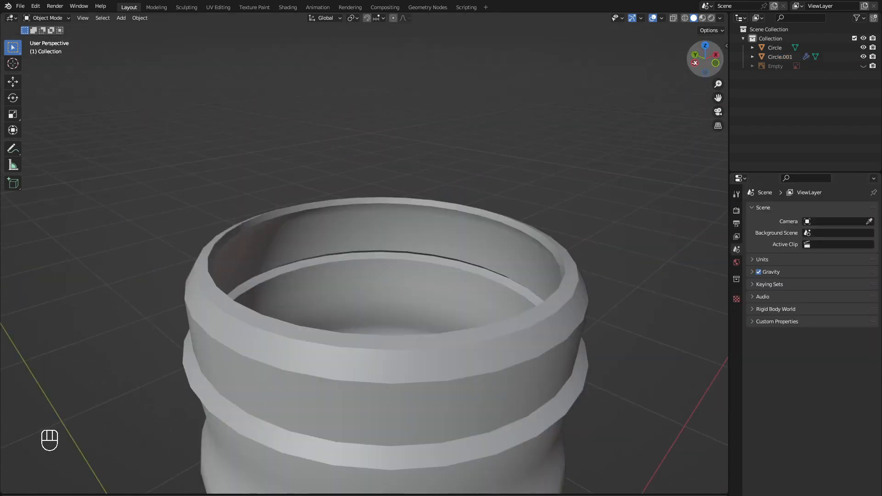
- Add a mesh circle for the bottle cap and move it up about 2.25 m along Z, just above the rim
{"action": "left_click", "coordinate": [696, 64]}
{"action": "key", "text": "shift+a"}
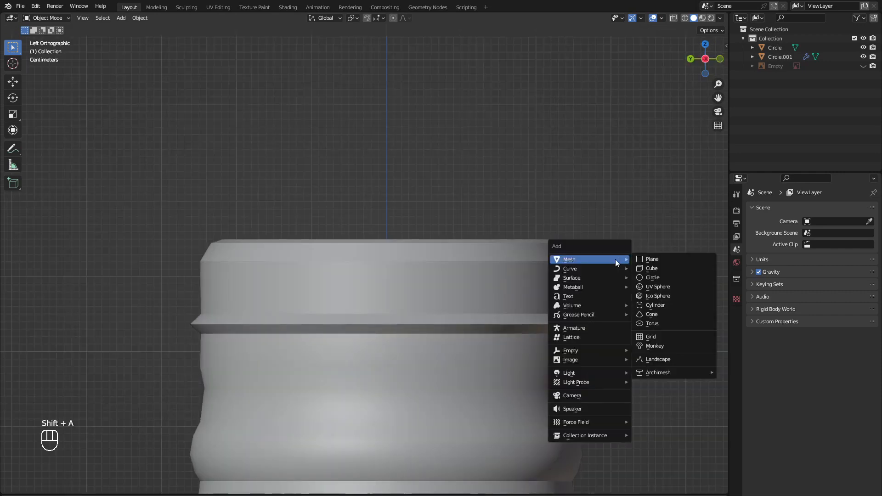
{"action": "left_click", "coordinate": [679, 279]}
{"action": "scroll", "coordinate": [574, 283], "scroll_direction": "down", "scroll_amount": 7}
{"action": "scroll", "coordinate": [506, 304], "scroll_direction": "down", "scroll_amount": 4}
{"action": "key", "text": "g"}
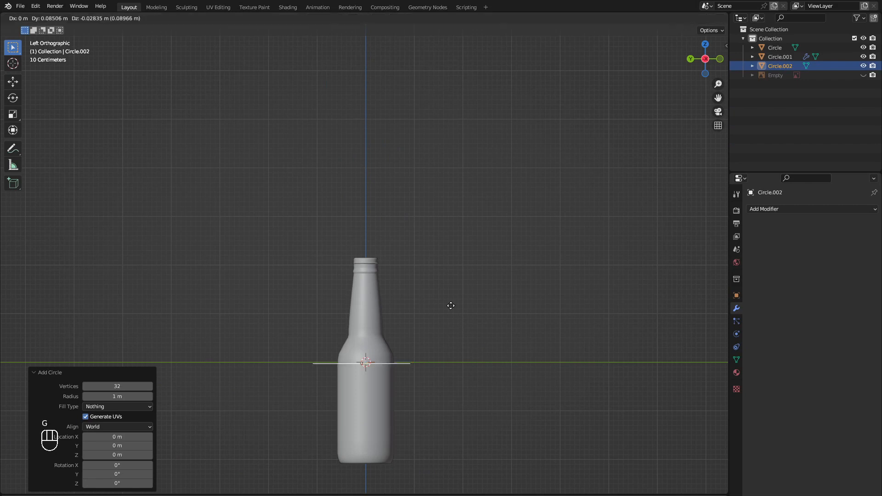
{"action": "key", "text": "z"}
{"action": "left_click", "coordinate": [459, 199]}
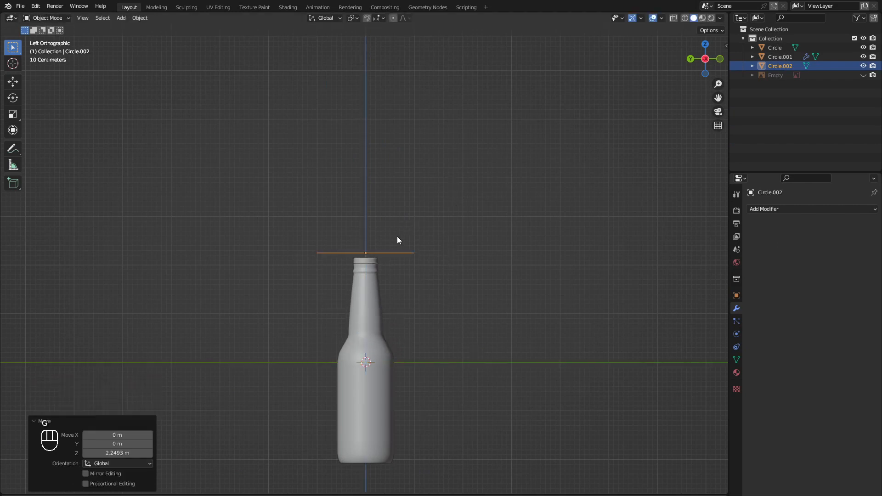
- Scale the circle to about 0.267, slightly wider than the bottle mouth, and lower it along Z closer to the rim
{"action": "scroll", "coordinate": [381, 257], "scroll_direction": "up", "scroll_amount": 10}
{"action": "scroll", "coordinate": [397, 290], "scroll_direction": "down", "scroll_amount": 2}
{"action": "key", "text": "s"}
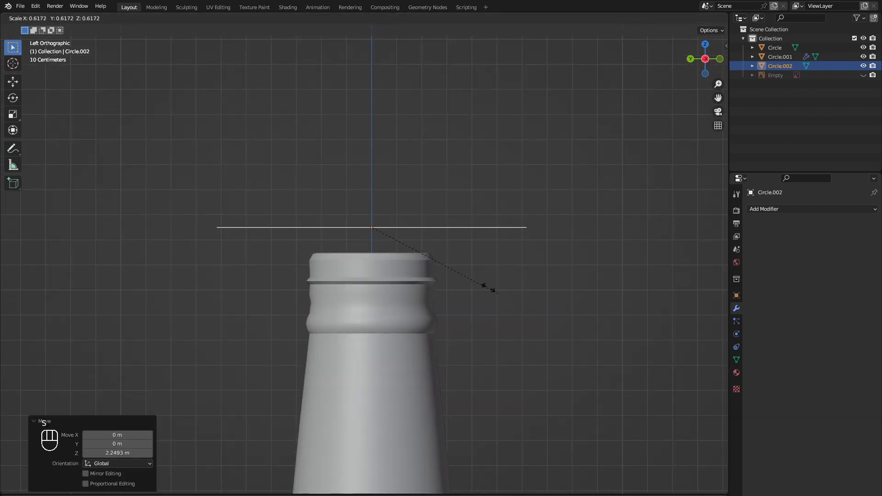
{"action": "left_click", "coordinate": [429, 251]}
{"action": "key", "text": "g"}
{"action": "key", "text": "z"}
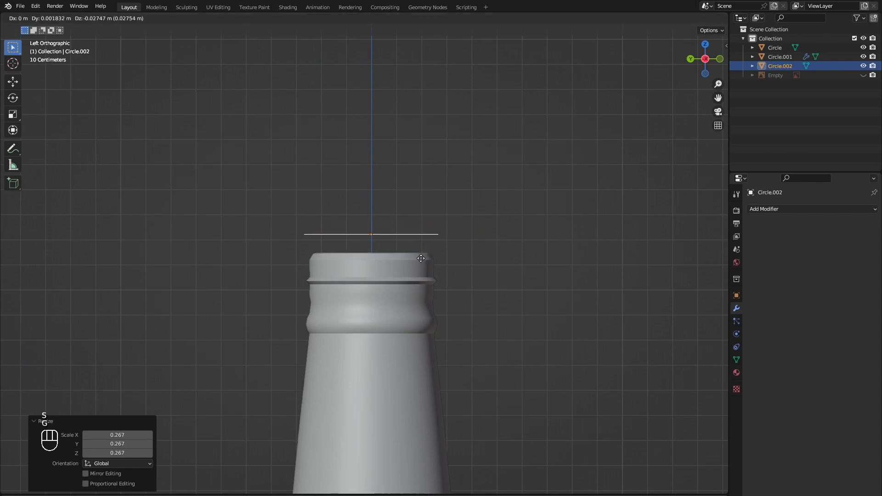
{"action": "left_click", "coordinate": [396, 250]}
- Extrude the circle's edges up about 0.027 m along Z, then extrude a second row of similar height above it
{"action": "mouse_move", "coordinate": [396, 250]}
{"action": "middle_mouse_down"}
{"action": "mouse_move", "coordinate": [380, 250]}
{"action": "mouse_move", "coordinate": [381, 242]}
{"action": "middle_mouse_up"}
{"action": "scroll", "coordinate": [386, 239], "scroll_direction": "up", "scroll_amount": 8}
{"action": "key", "text": "Tab"}
{"action": "key", "text": "2"}
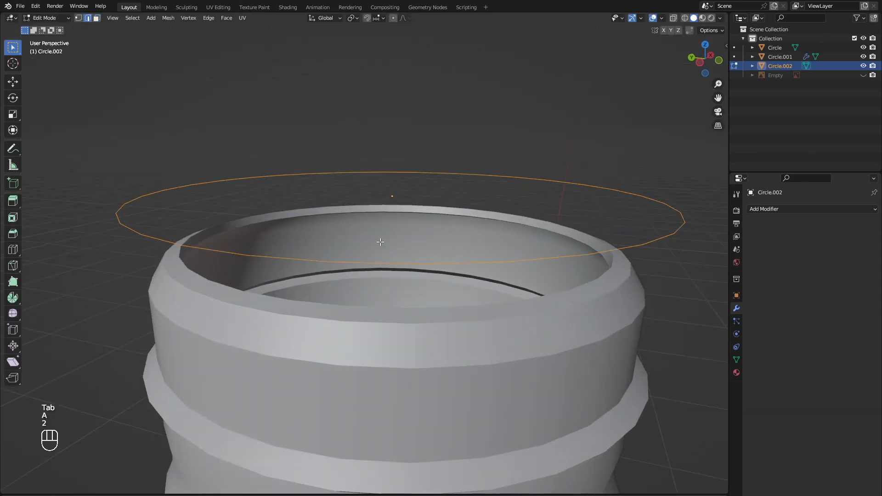
{"action": "key", "text": "e"}
{"action": "key", "text": "z"}
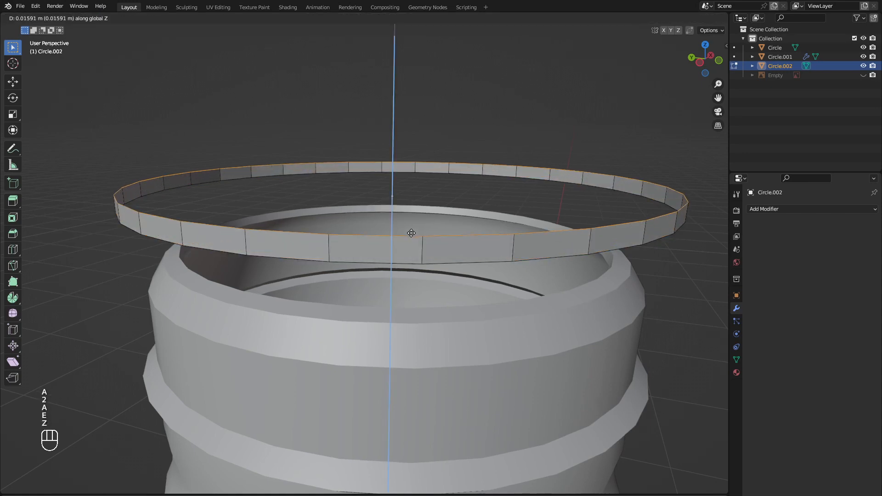
{"action": "left_click", "coordinate": [413, 225]}
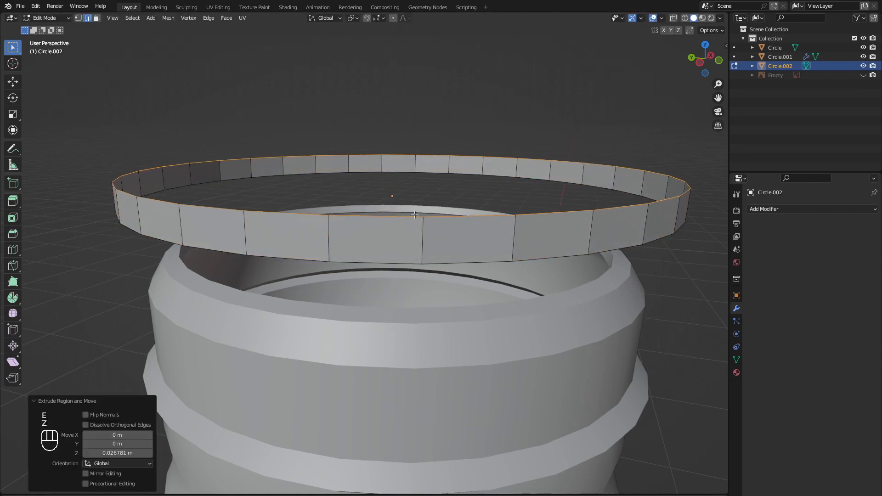
{"action": "key", "text": "e"}
{"action": "key", "text": "z"}
{"action": "left_click", "coordinate": [416, 189]}
- Select every second face around the lower row of the cap ring
{"action": "key", "text": "3"}
{"action": "left_click", "coordinate": [375, 239]}
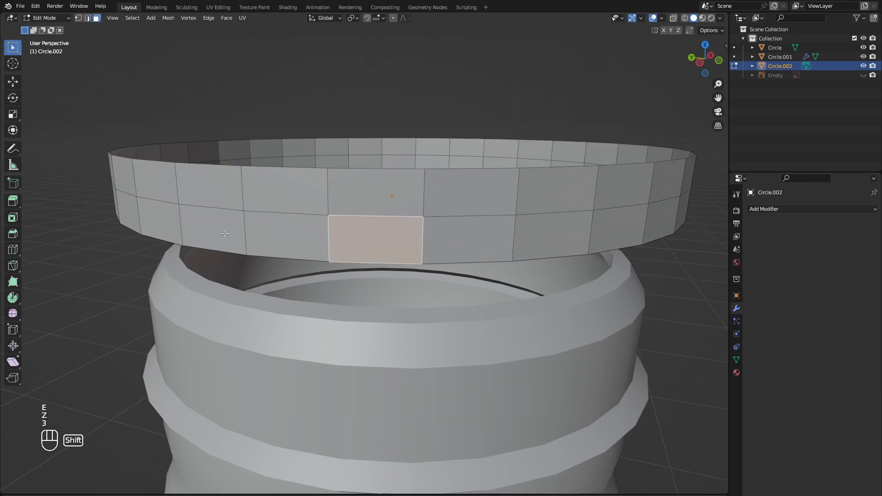
{"action": "left_click", "coordinate": [213, 231], "text": "shift"}
{"action": "left_click", "coordinate": [130, 213], "text": "shift"}
{"action": "left_click", "coordinate": [540, 239], "text": "shift"}
{"action": "middle_click_drag", "start_coordinate": [541, 239], "coordinate": [474, 248]}
{"action": "left_click", "coordinate": [521, 245], "text": "shift"}
{"action": "left_click", "coordinate": [413, 254], "text": "shift"}
{"action": "mouse_move", "coordinate": [414, 253]}
{"action": "middle_mouse_down"}
{"action": "mouse_move", "coordinate": [380, 252]}
{"action": "mouse_move", "coordinate": [414, 262]}
{"action": "middle_mouse_up"}
{"action": "left_click", "coordinate": [380, 252], "text": "shift"}
{"action": "left_click", "coordinate": [514, 246], "text": "shift"}
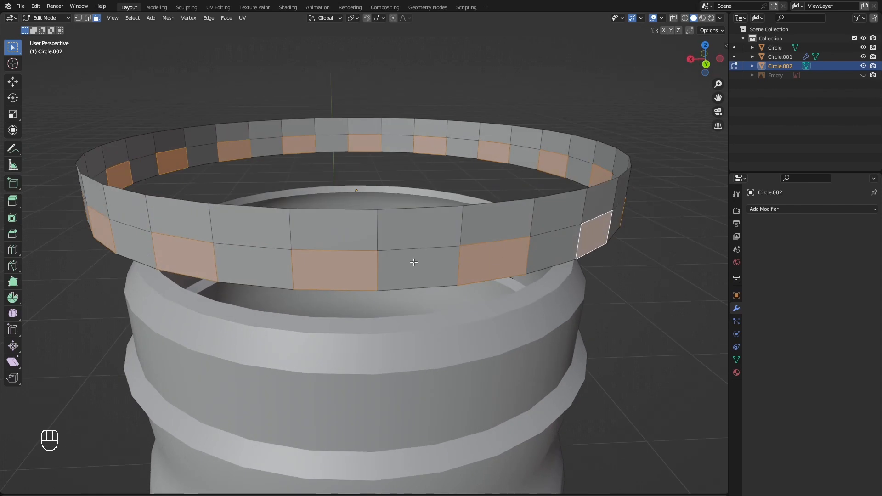
- Extrude the selected alternate faces inward along their normals with an offset of about -0.077 m
{"action": "right_click", "coordinate": [379, 277]}
{"action": "left_click", "coordinate": [374, 313]}
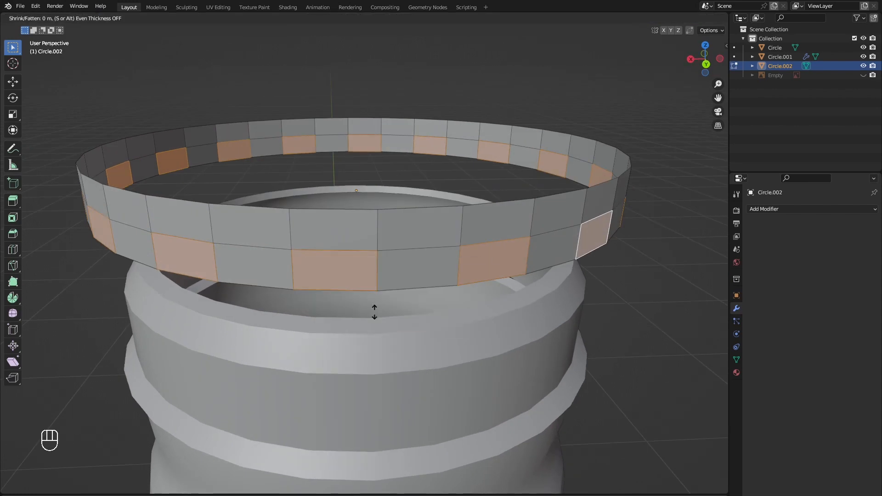
{"action": "left_click", "coordinate": [527, 347]}
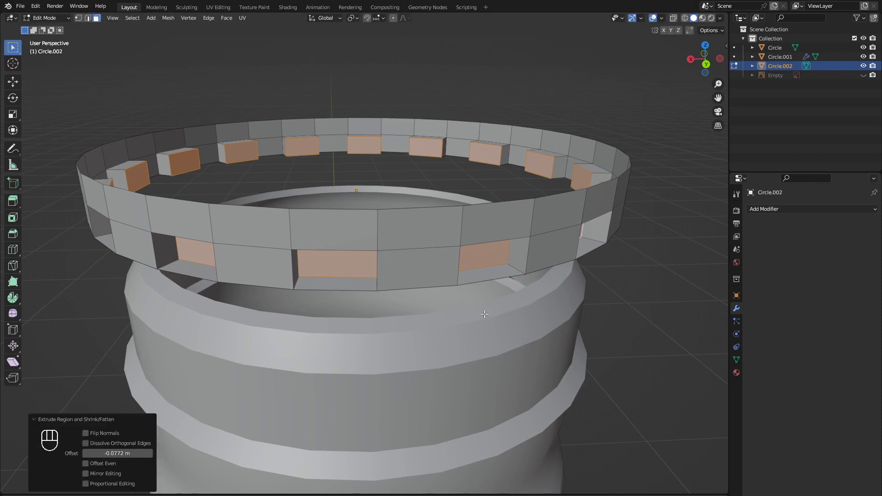
- Select all the bottom faces of the cap's notches in wireframe back view, delete them, and return to Object Mode
{"action": "left_click", "coordinate": [498, 272]}
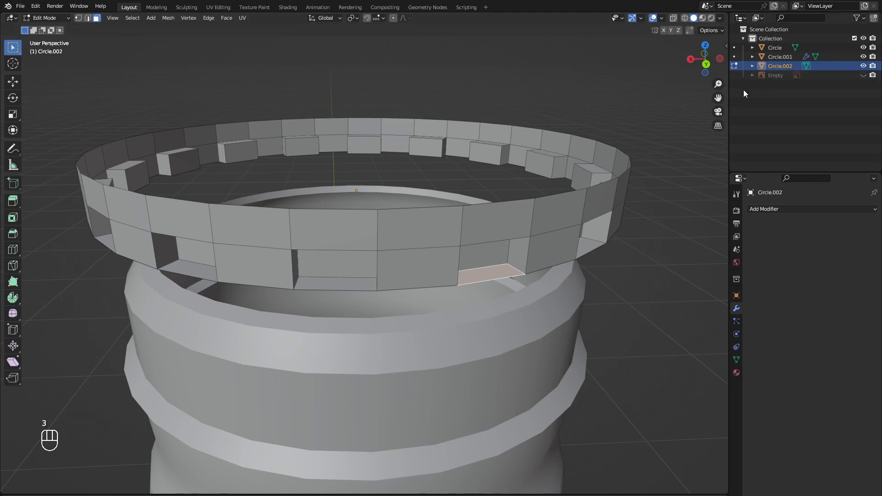
{"action": "left_click", "coordinate": [708, 65]}
{"action": "middle_click_drag", "start_coordinate": [435, 149], "coordinate": [443, 207], "text": "shift"}
{"action": "scroll", "coordinate": [414, 186], "scroll_direction": "up", "scroll_amount": 1}
{"action": "key", "text": "z"}
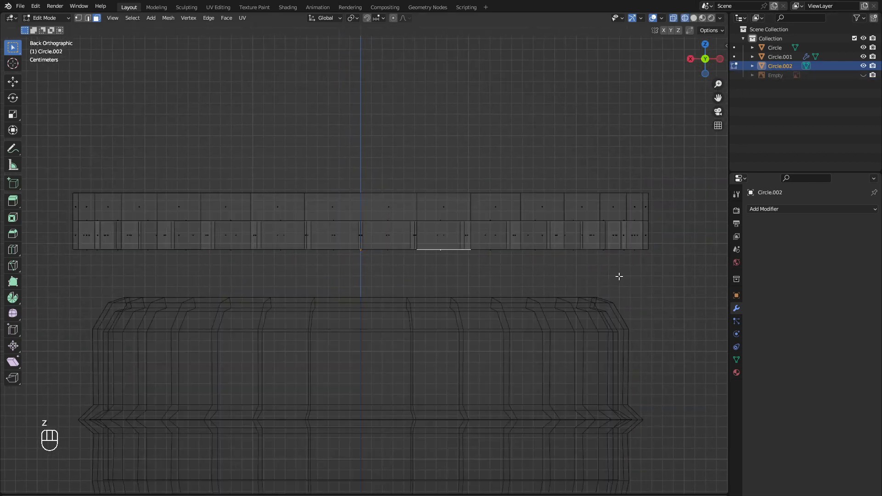
{"action": "left_click_drag", "start_coordinate": [668, 278], "coordinate": [60, 248]}
{"action": "mouse_move", "coordinate": [365, 285]}
{"action": "middle_mouse_down"}
{"action": "mouse_move", "coordinate": [374, 278]}
{"action": "mouse_move", "coordinate": [441, 338]}
{"action": "mouse_move", "coordinate": [443, 327]}
{"action": "middle_mouse_up"}
{"action": "key", "text": "shift+z"}
{"action": "key", "text": "x"}
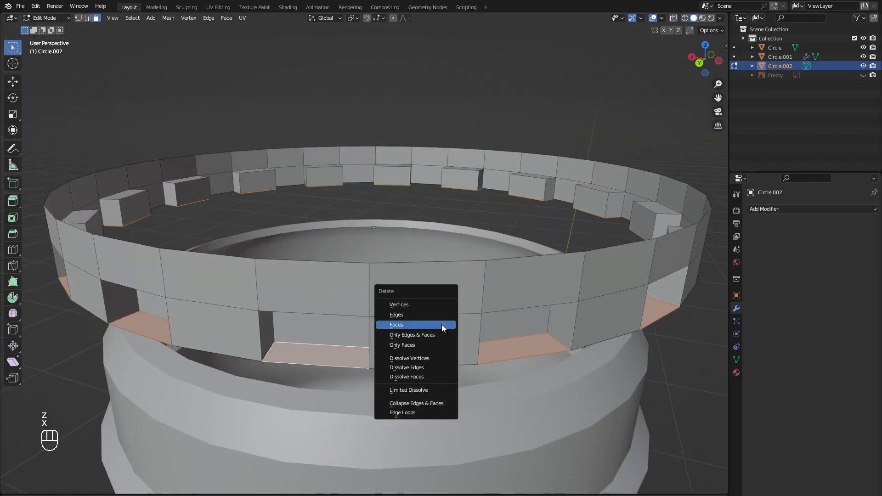
{"action": "left_click", "coordinate": [430, 322]}
{"action": "scroll", "coordinate": [390, 293], "scroll_direction": "down", "scroll_amount": 4}
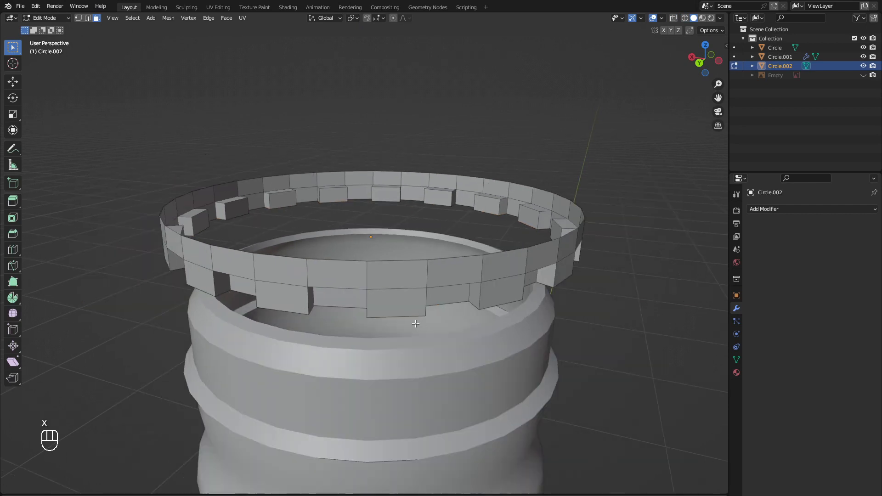
{"action": "middle_click_drag", "start_coordinate": [390, 292], "coordinate": [403, 298]}
{"action": "key", "text": "Tab"}
{"action": "middle_click_drag", "start_coordinate": [497, 319], "coordinate": [483, 323]}
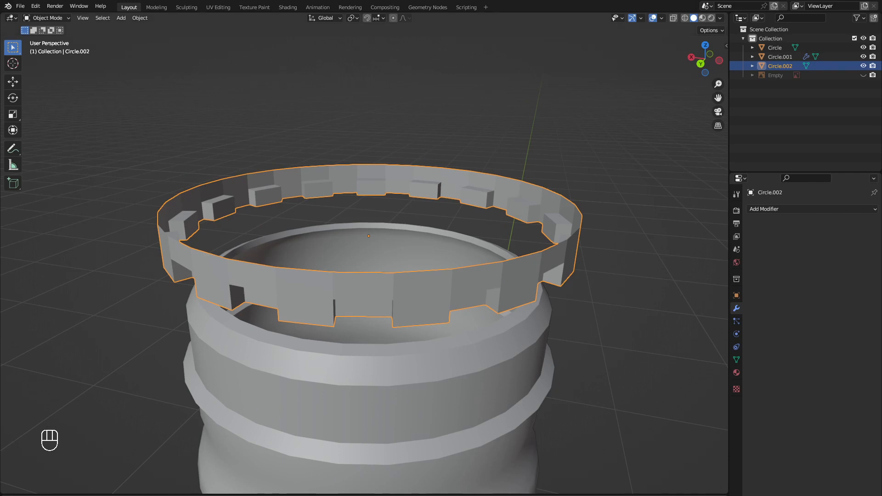
- Select the cap's open upper edge loop in Edit Mode and fill it with a face
{"action": "key", "text": "Tab"}
{"action": "key", "text": "2"}
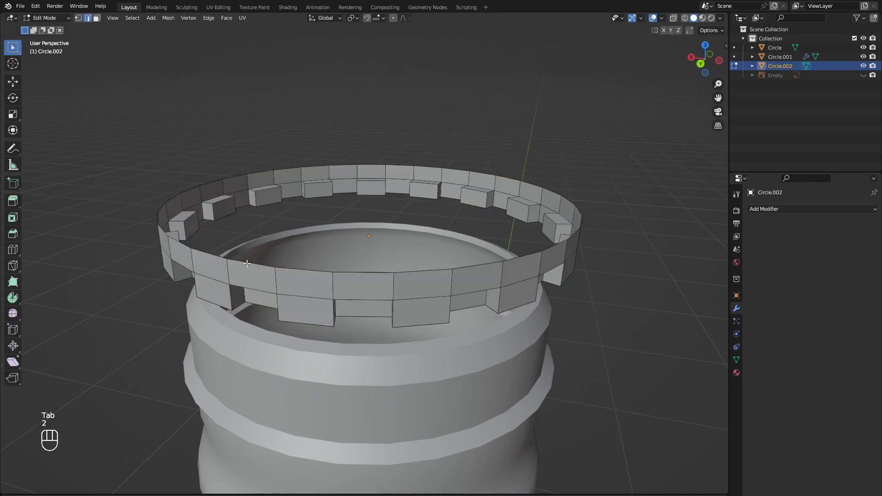
{"action": "left_click", "coordinate": [246, 263], "text": "alt"}
{"action": "key", "text": "f"}
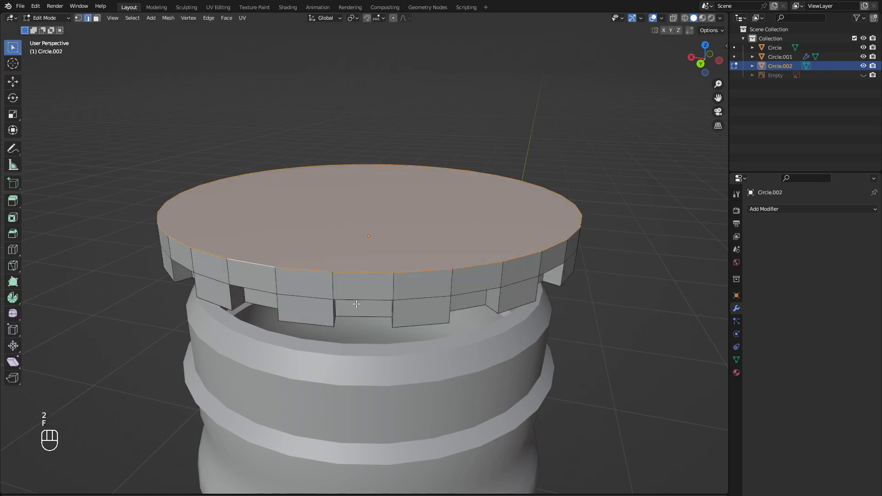
- Bevel the cap's top edge loop with a width of about 0.035 m and 2 segments
{"action": "middle_click_drag", "start_coordinate": [356, 304], "coordinate": [410, 268]}
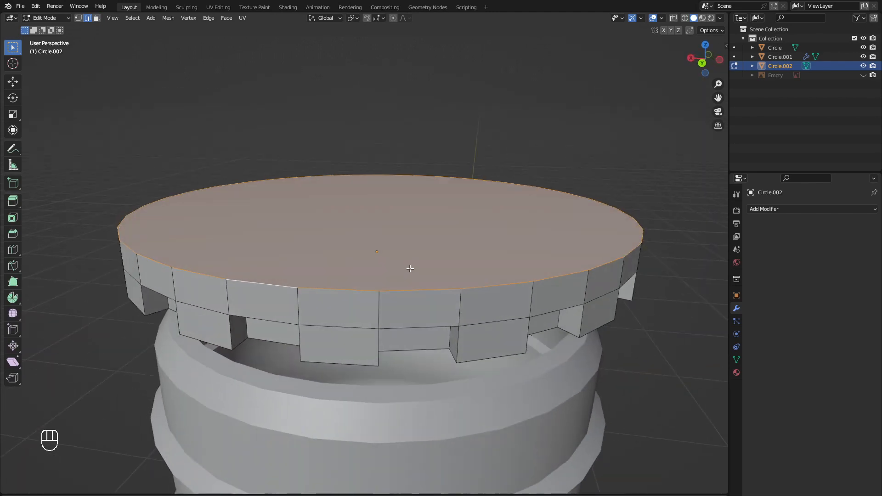
{"action": "key", "text": "ctrl+b"}
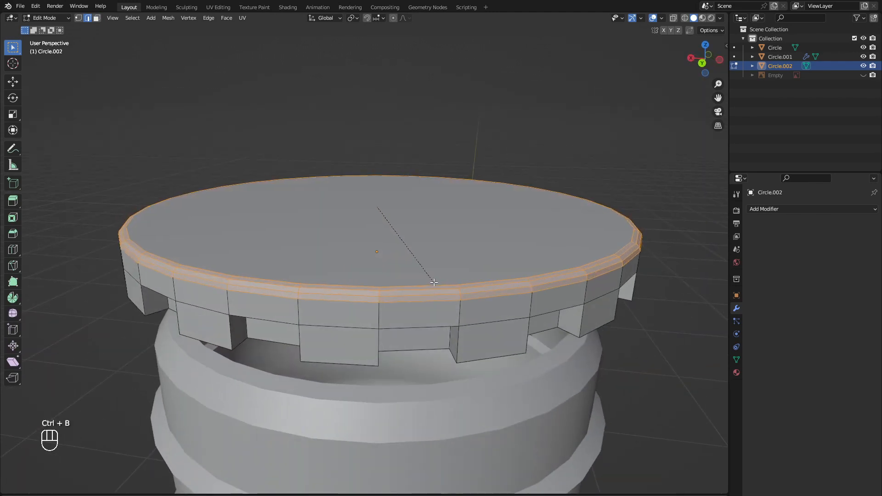
{"action": "left_click", "coordinate": [435, 283]}
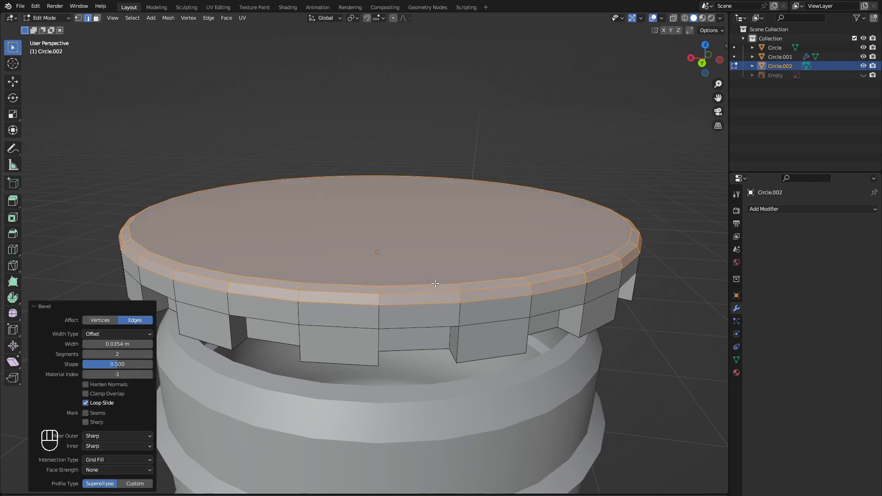
- Flare the cap's bottom vertices outward by scaling them about 1.019 in X and Y only, then restore solid shading
{"action": "middle_click_drag", "start_coordinate": [463, 359], "coordinate": [391, 276]}
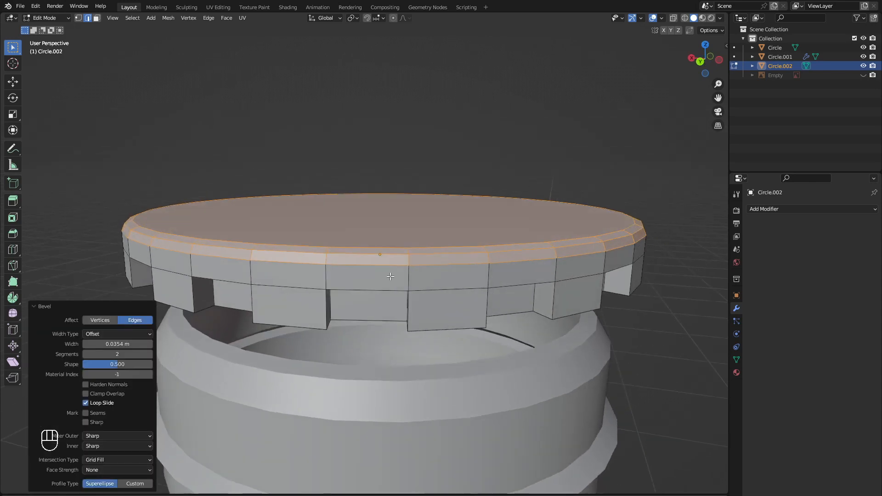
{"action": "left_click", "coordinate": [702, 65]}
{"action": "key", "text": "z"}
{"action": "left_click", "coordinate": [437, 251]}
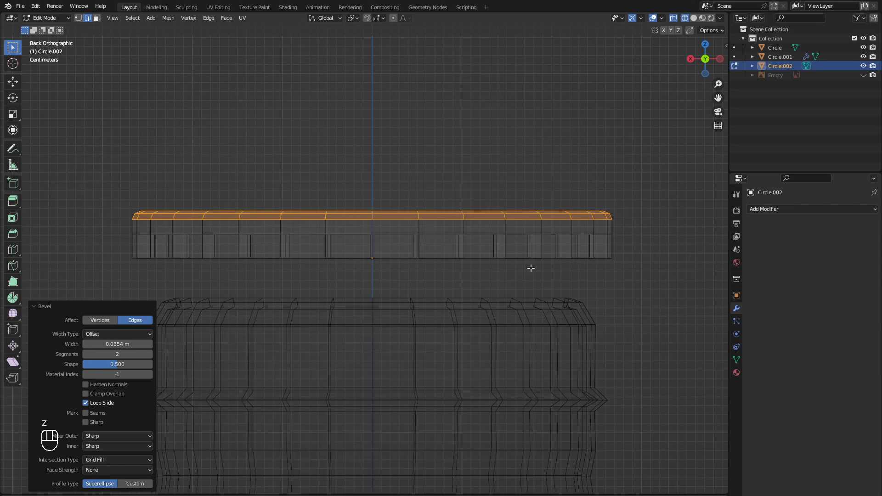
{"action": "key", "text": "1"}
{"action": "left_click_drag", "start_coordinate": [646, 282], "coordinate": [110, 256]}
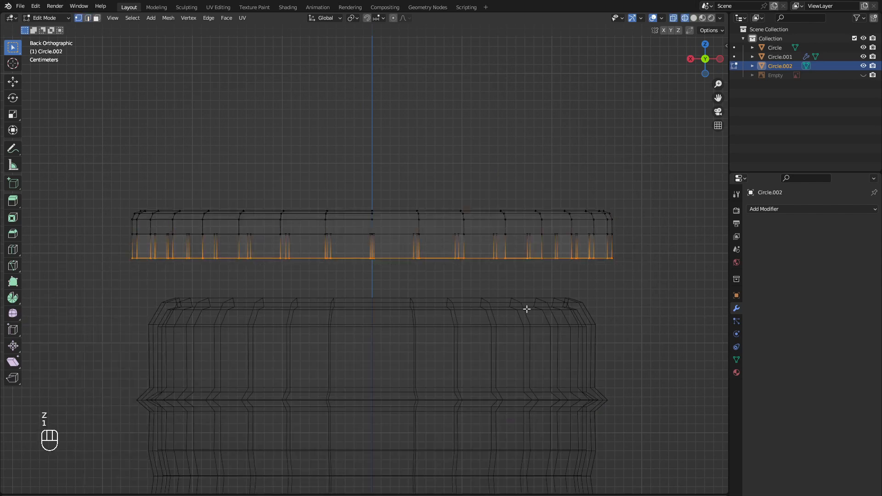
{"action": "key", "text": "s"}
{"action": "key", "text": "shift+z"}
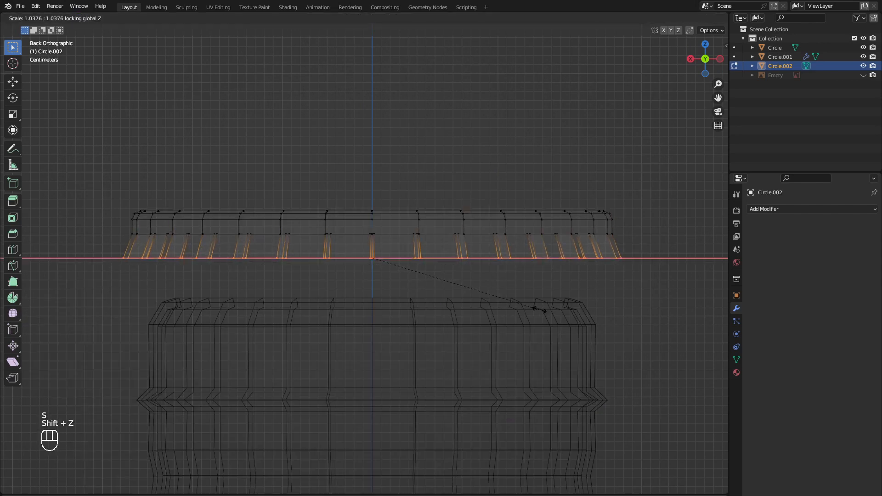
{"action": "left_click", "coordinate": [554, 307]}
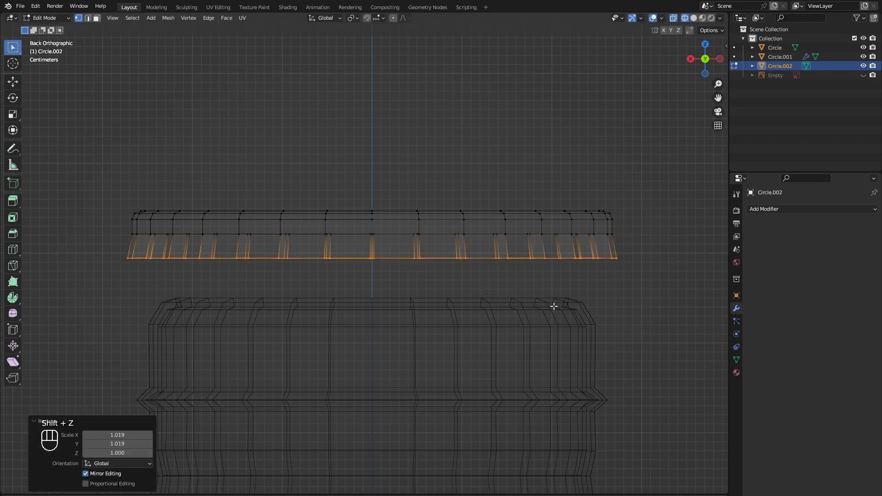
{"action": "key", "text": "Tab"}
{"action": "mouse_move", "coordinate": [613, 271]}
{"action": "middle_mouse_down"}
{"action": "mouse_move", "coordinate": [581, 290]}
{"action": "mouse_move", "coordinate": [591, 287]}
{"action": "middle_mouse_up"}
{"action": "key", "text": "z"}
{"action": "left_click", "coordinate": [617, 294]}
- Inset the cap's top face by about 0.171 m and raise the inner face about 0.001 m along Z
{"action": "key", "text": "Tab"}
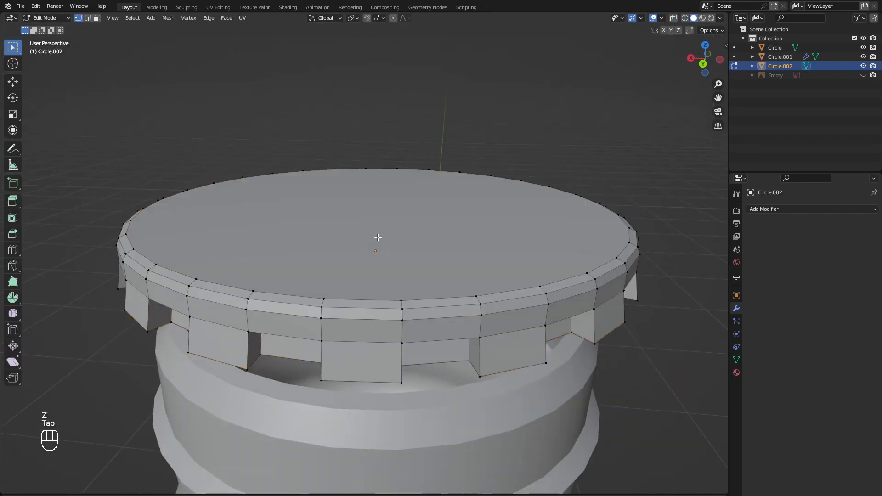
{"action": "left_click", "coordinate": [380, 240]}
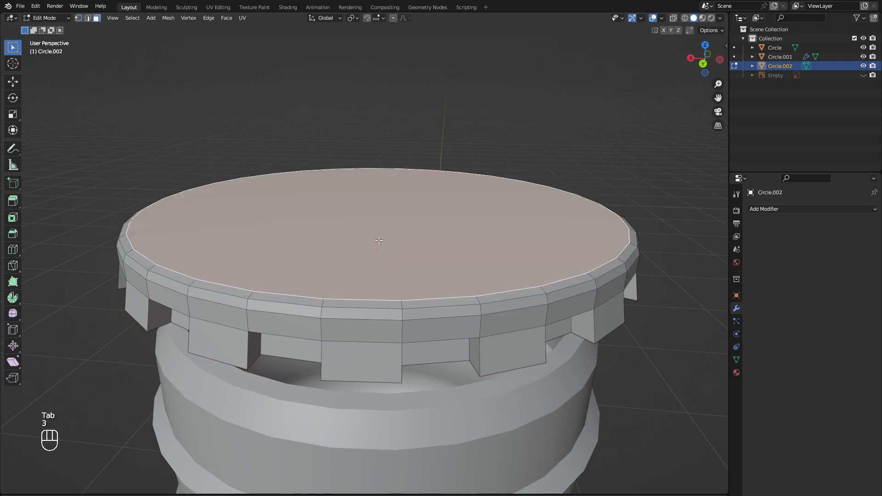
{"action": "key", "text": "i"}
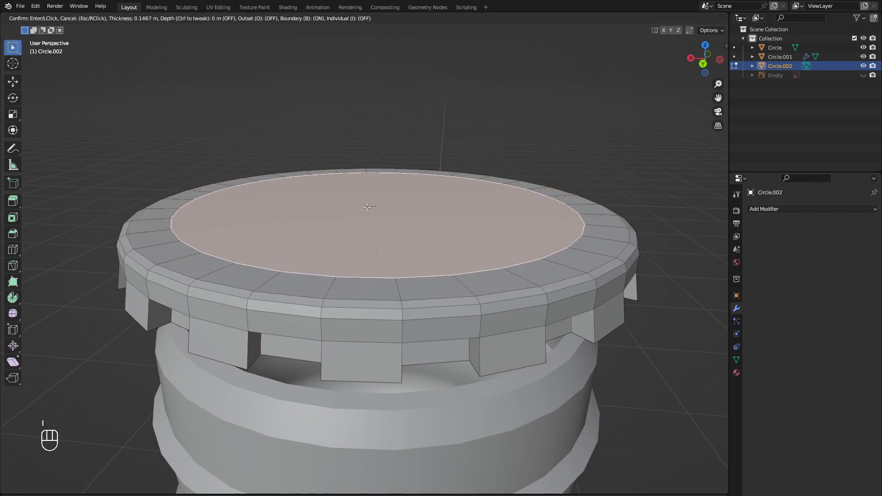
{"action": "left_click", "coordinate": [368, 208]}
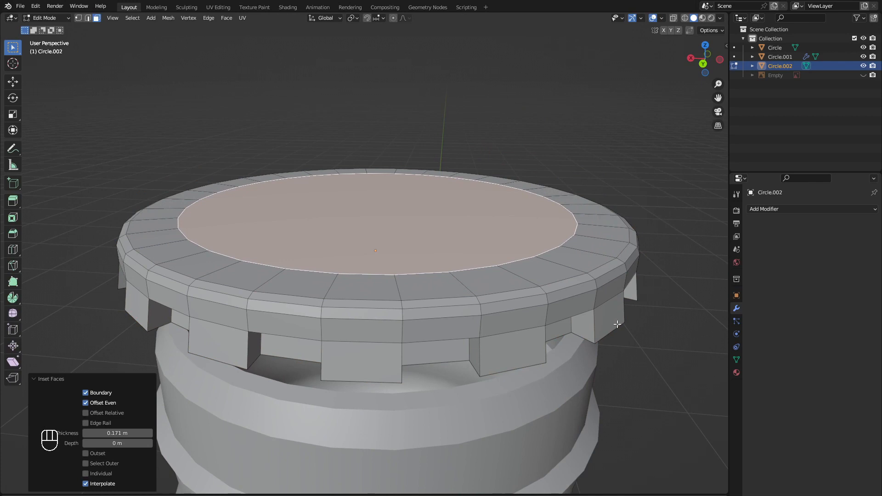
{"action": "key", "text": "g"}
{"action": "key", "text": "z"}
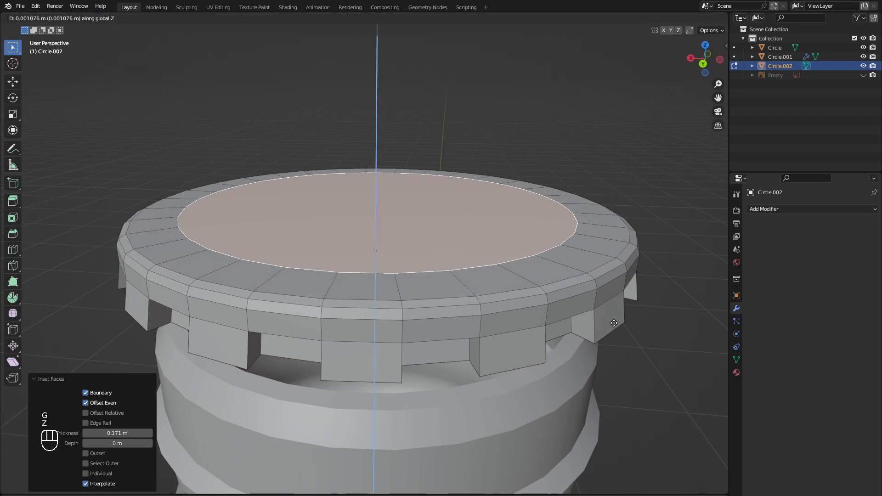
{"action": "left_click", "coordinate": [614, 323]}
- Inset the cap's top face again by about 0.269 m and raise the new inner face about 0.002 m along Z
{"action": "middle_click_drag", "start_coordinate": [428, 258], "coordinate": [597, 314]}
{"action": "key", "text": "i"}
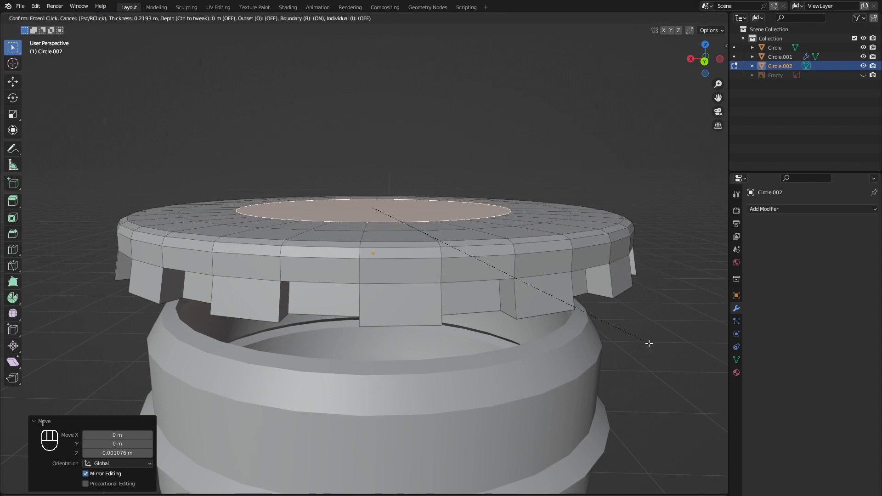
{"action": "left_click", "coordinate": [636, 344]}
{"action": "key", "text": "g"}
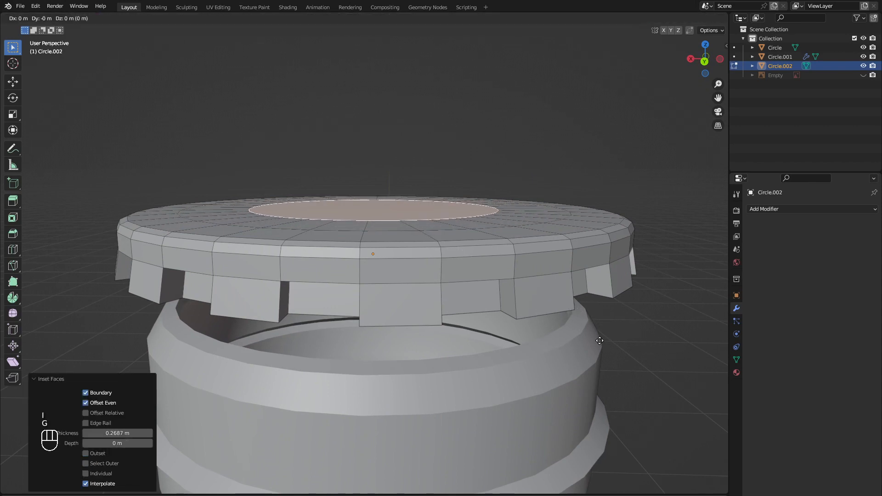
{"action": "key", "text": "z"}
{"action": "left_click", "coordinate": [601, 339]}
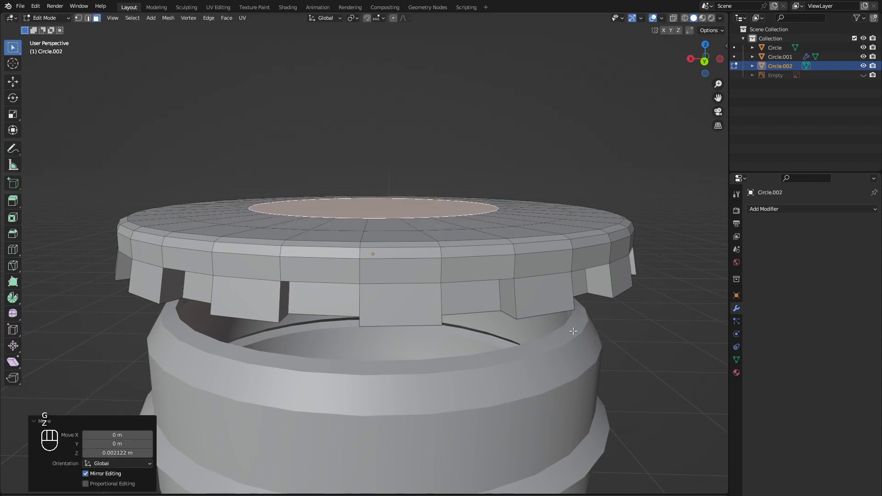
- Return to Object Mode, add a Subdivision Surface modifier with viewport level 3 to the cap, and apply Shade Auto Smooth
{"action": "key", "text": "Tab"}
{"action": "left_click", "coordinate": [771, 211]}
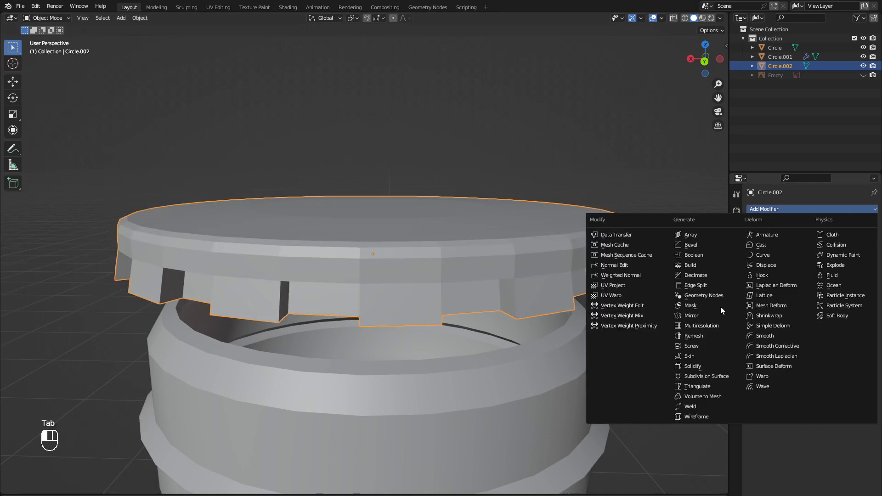
{"action": "left_click", "coordinate": [714, 376]}
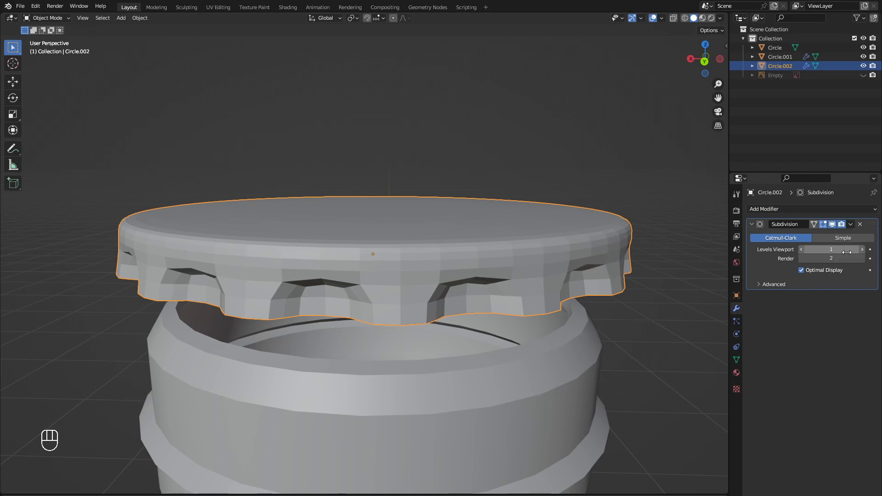
{"action": "left_click", "coordinate": [862, 251]}
{"action": "left_click", "coordinate": [862, 251]}
{"action": "right_click", "coordinate": [495, 267]}
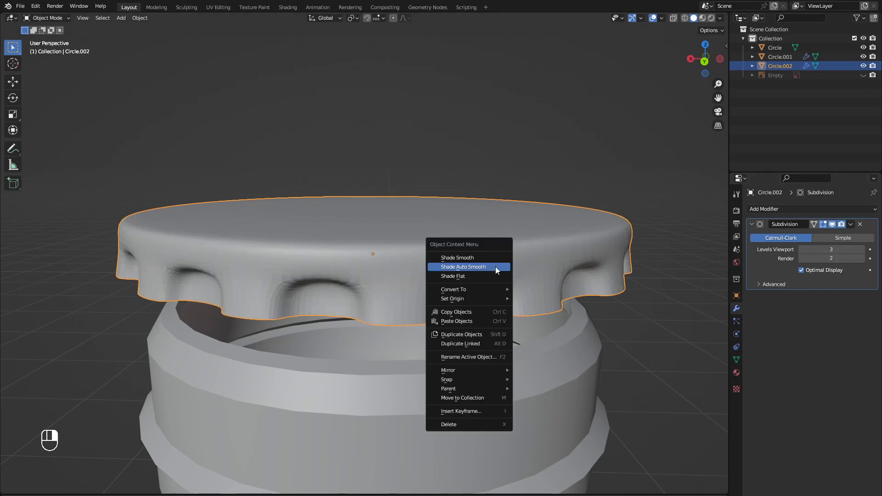
{"action": "left_click", "coordinate": [495, 266]}
- From the right orthographic view, lower the cap along Z so that it sits over the bottle's rim, and deselect it
{"action": "middle_click_drag", "start_coordinate": [373, 271], "coordinate": [439, 259]}
{"action": "scroll", "coordinate": [429, 281], "scroll_direction": "down", "scroll_amount": 4}
{"action": "left_click", "coordinate": [706, 60]}
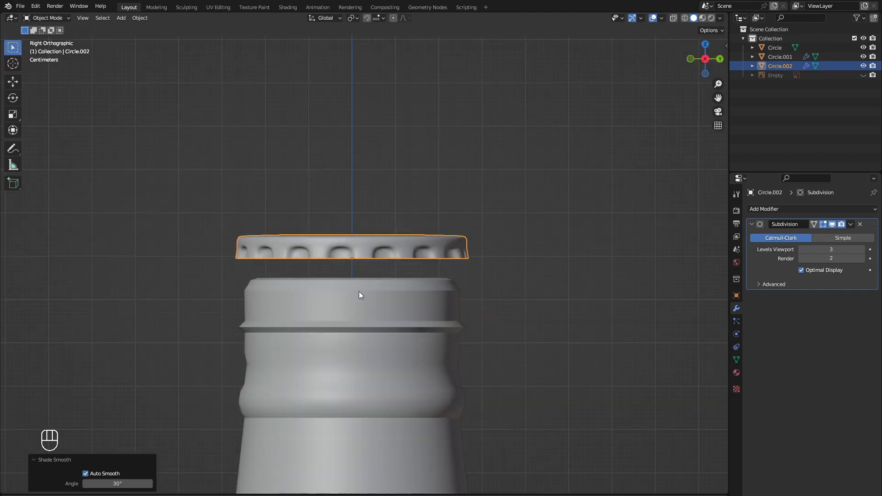
{"action": "scroll", "coordinate": [368, 281], "scroll_direction": "up", "scroll_amount": 2}
{"action": "key", "text": "g"}
{"action": "key", "text": "z"}
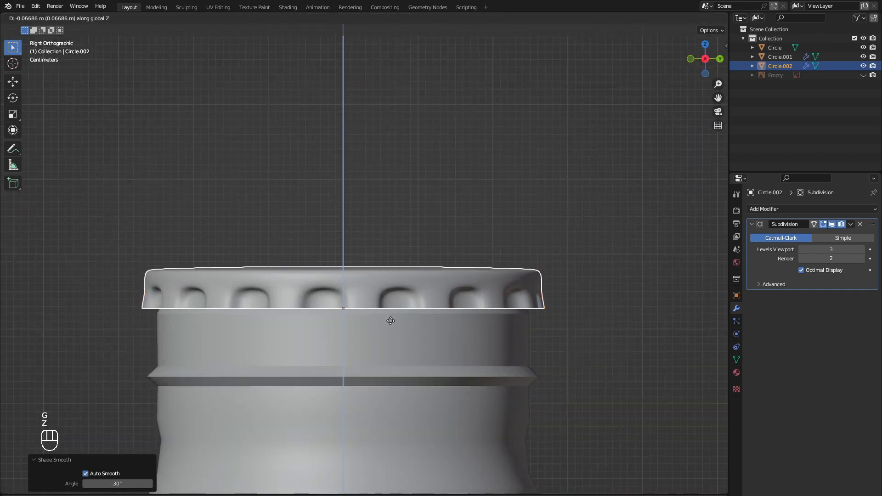
{"action": "left_click", "coordinate": [392, 329]}
{"action": "middle_click_drag", "start_coordinate": [390, 290], "coordinate": [406, 298]}
{"action": "scroll", "coordinate": [406, 298], "scroll_direction": "down", "scroll_amount": 3}
{"action": "left_click", "coordinate": [511, 279]}
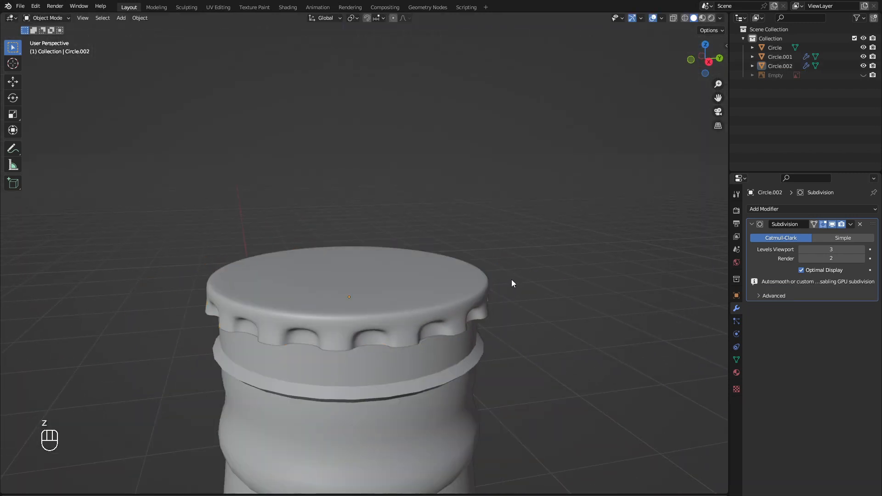
- Select the cap and apply its Subdivision modifier
{"action": "scroll", "coordinate": [420, 355], "scroll_direction": "down", "scroll_amount": 10}
{"action": "middle_click_drag", "start_coordinate": [418, 357], "coordinate": [428, 354]}
{"action": "middle_click_drag", "start_coordinate": [427, 353], "coordinate": [331, 277], "text": "shift"}
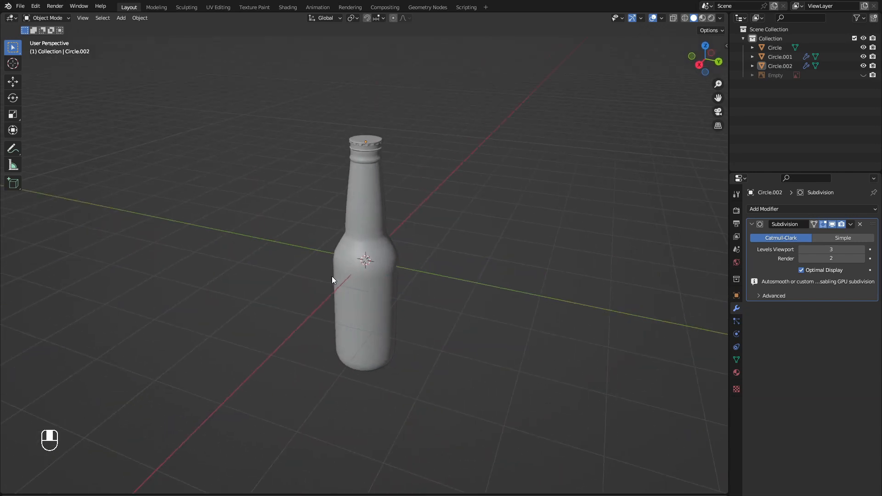
{"action": "scroll", "coordinate": [396, 279], "scroll_direction": "up", "scroll_amount": 2}
{"action": "middle_click_drag", "start_coordinate": [396, 280], "coordinate": [410, 283], "text": "shift"}
{"action": "middle_click_drag", "start_coordinate": [436, 246], "coordinate": [437, 287], "text": "shift"}
{"action": "left_click", "coordinate": [437, 287]}
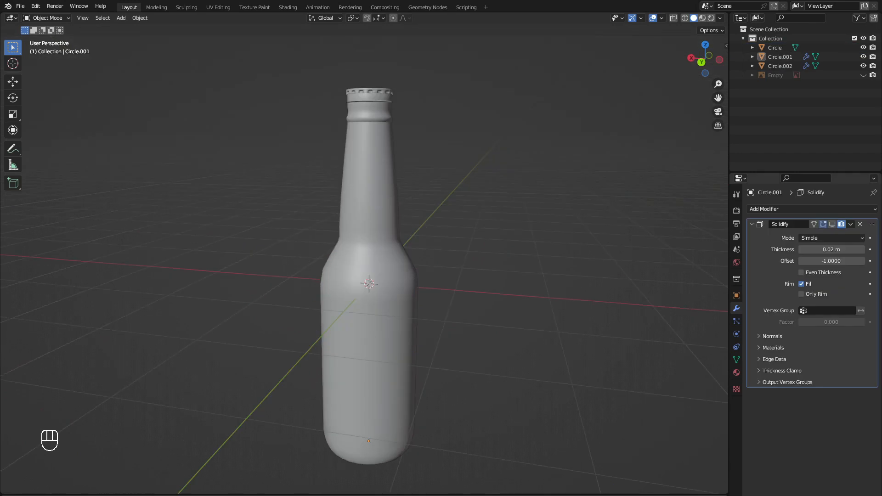
{"action": "left_click", "coordinate": [384, 95]}
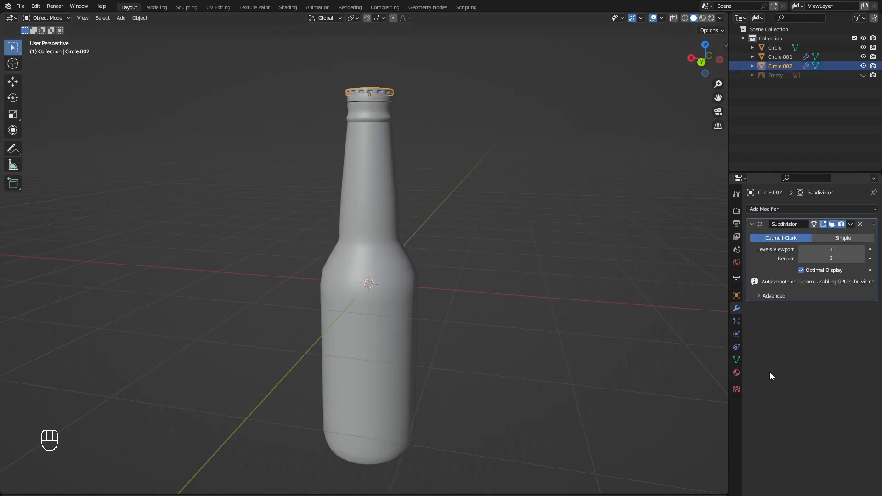
{"action": "left_click", "coordinate": [850, 225]}
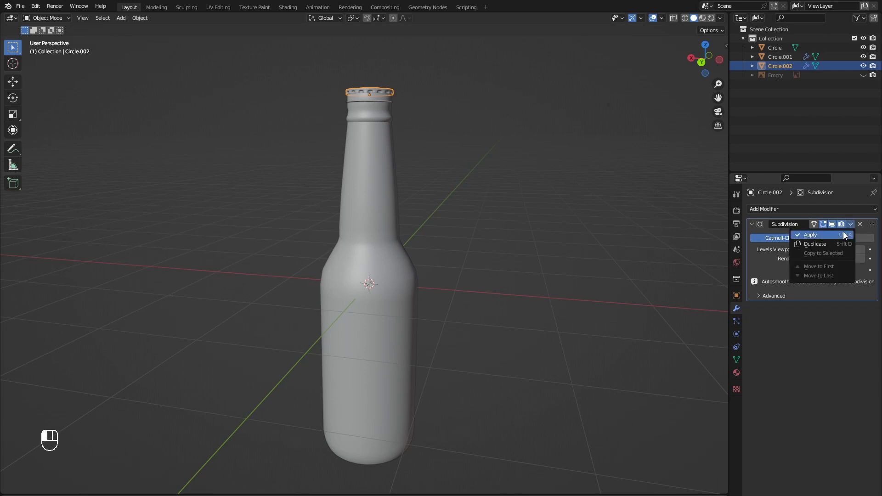
{"action": "left_click", "coordinate": [843, 235]}
- Create a new material on the cap and name it "lid"
{"action": "left_click", "coordinate": [737, 373]}
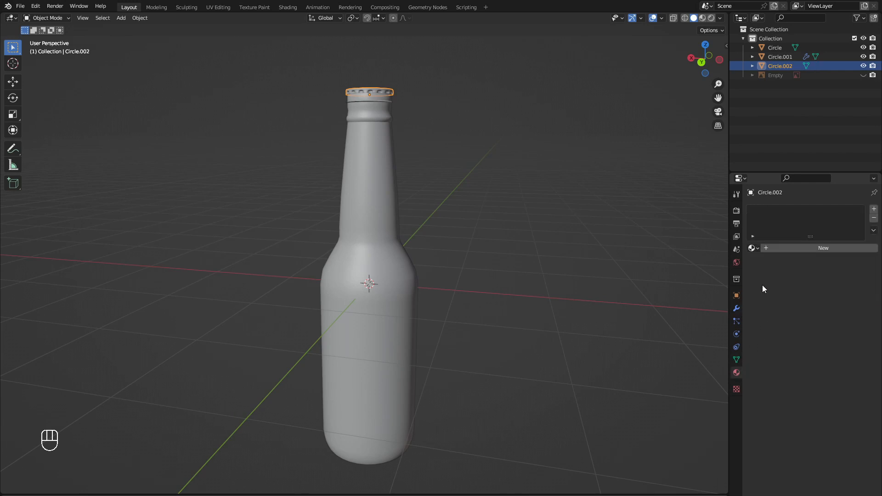
{"action": "left_click", "coordinate": [777, 249]}
{"action": "double_click", "coordinate": [800, 247]}
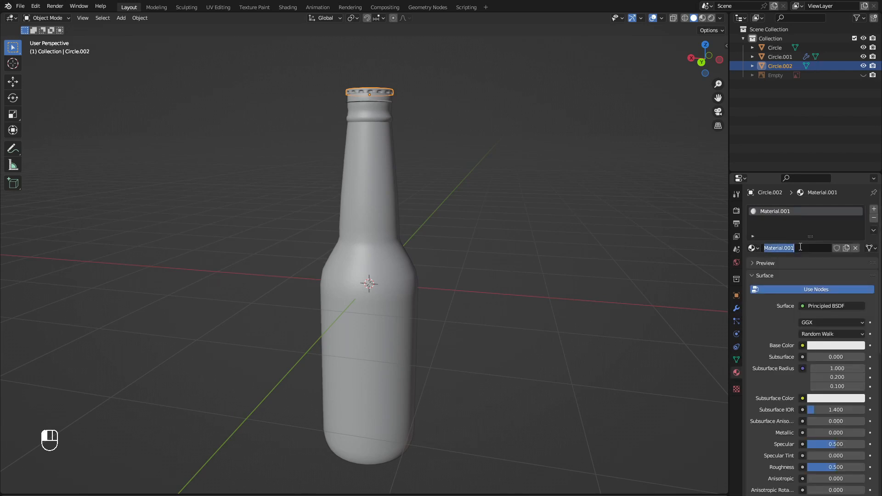
{"action": "type", "text": "cهی"}
{"action": "key", "text": "ctrl+a"}
{"action": "type", "text": "lid"}
{"action": "key", "text": "Return"}
- Create a new material on the bottle body and name it "bottle"
{"action": "left_click", "coordinate": [380, 127]}
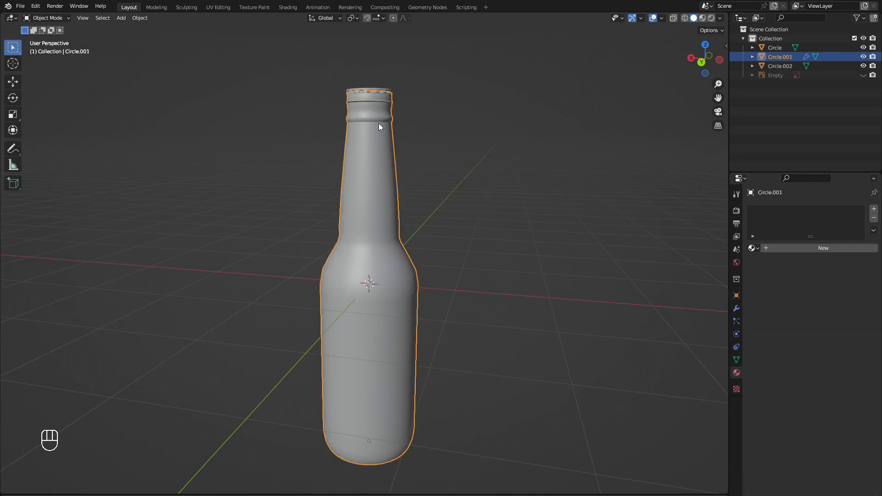
{"action": "left_click", "coordinate": [779, 251]}
{"action": "double_click", "coordinate": [793, 247]}
{"action": "type", "text": "b"}
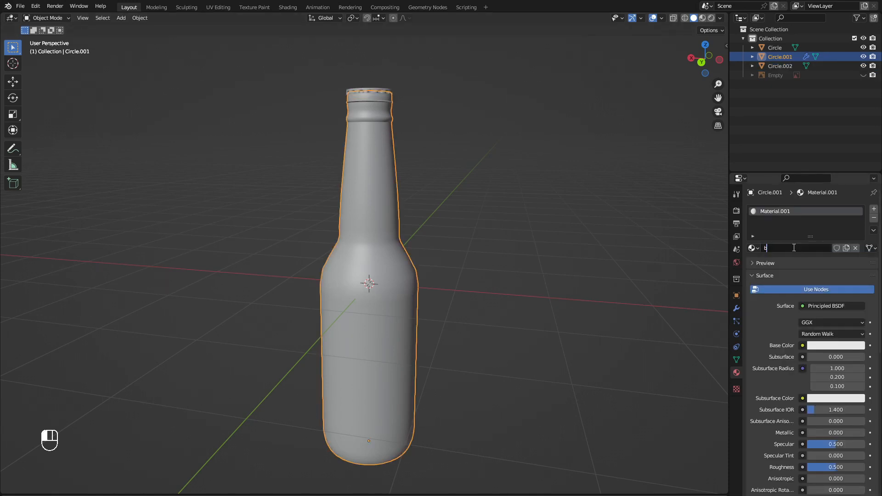
{"action": "type", "text": "ottle"}
{"action": "key", "text": "Return"}
- In Edit Mode, select the horizontal edge loop below the bottle's shoulder and adjust its height along Z
{"action": "middle_click_drag", "start_coordinate": [390, 347], "coordinate": [412, 273]}
{"action": "key", "text": "Tab"}
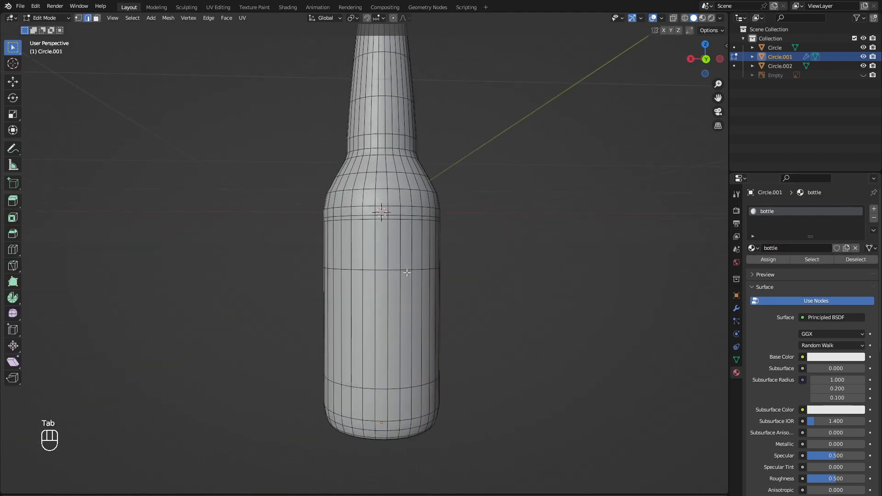
{"action": "key", "text": "2"}
{"action": "left_click", "coordinate": [404, 270], "text": "alt"}
{"action": "scroll", "coordinate": [423, 304], "scroll_direction": "up", "scroll_amount": 3}
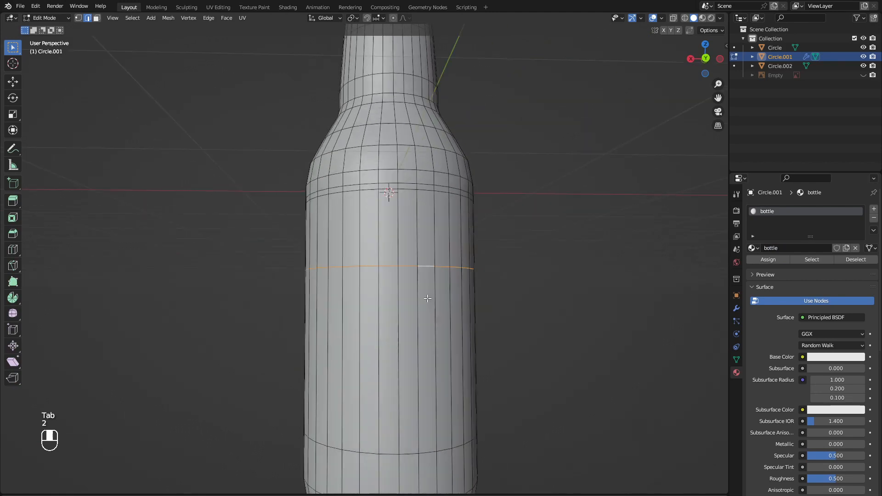
{"action": "middle_click_drag", "start_coordinate": [427, 298], "coordinate": [450, 322]}
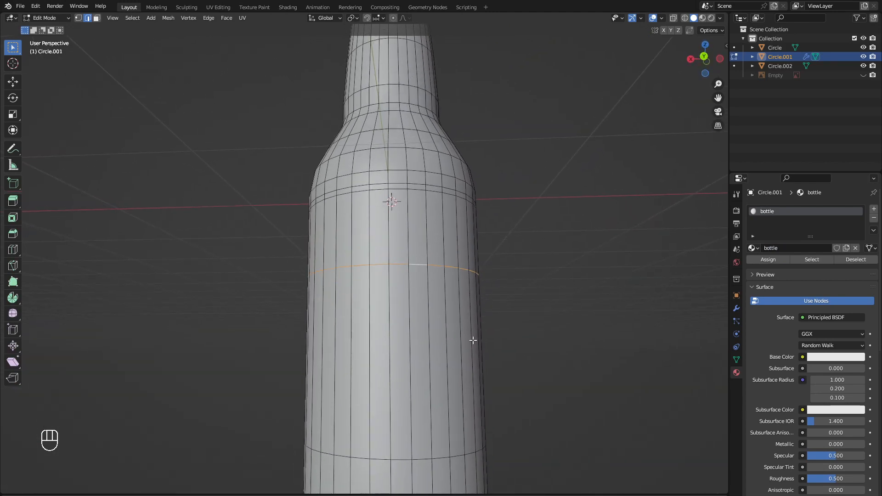
{"action": "key", "text": "g"}
{"action": "key", "text": "z"}
{"action": "left_click", "coordinate": [450, 355]}
- Add a second material slot to the bottle and create a material named "lable" in it
{"action": "middle_click_drag", "start_coordinate": [451, 355], "coordinate": [472, 315]}
{"action": "key", "text": "3"}
{"action": "left_click", "coordinate": [435, 313]}
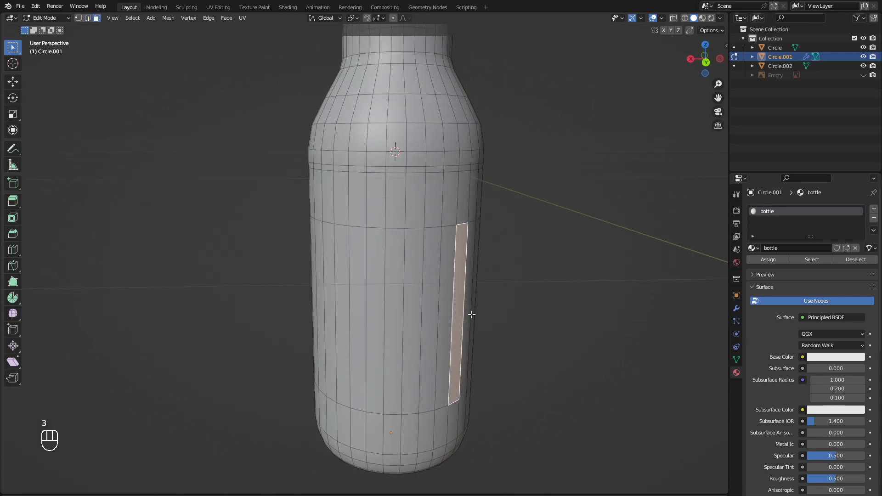
{"action": "left_click", "coordinate": [874, 209]}
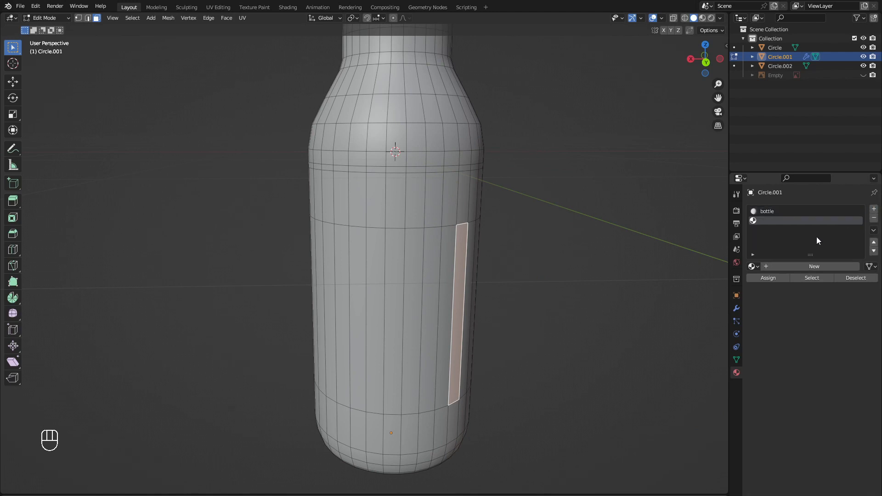
{"action": "left_click", "coordinate": [776, 266]}
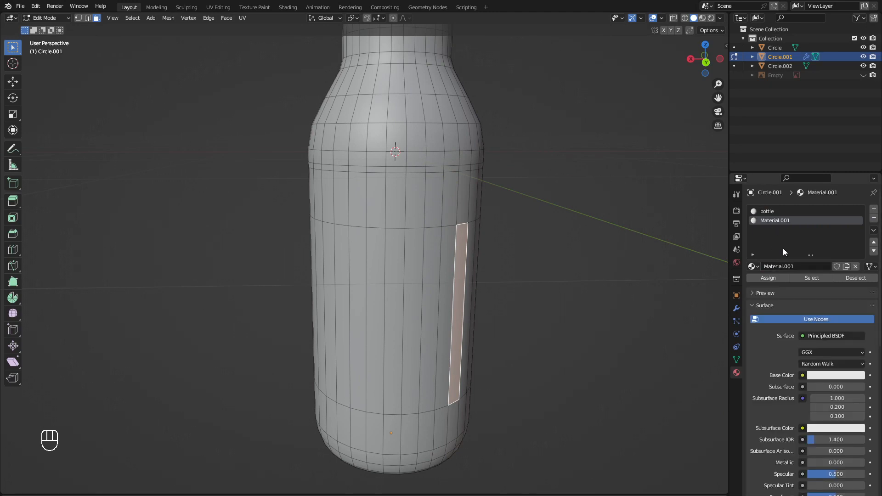
{"action": "double_click", "coordinate": [787, 266]}
{"action": "left_click_drag", "start_coordinate": [797, 270], "coordinate": [735, 272]}
{"action": "type", "text": "lable"}
{"action": "key", "text": "Return"}
- Select the face loop around the bottle's body for the label, correct the second material's name to "label", and return to Object Mode
{"action": "left_click", "coordinate": [456, 310]}
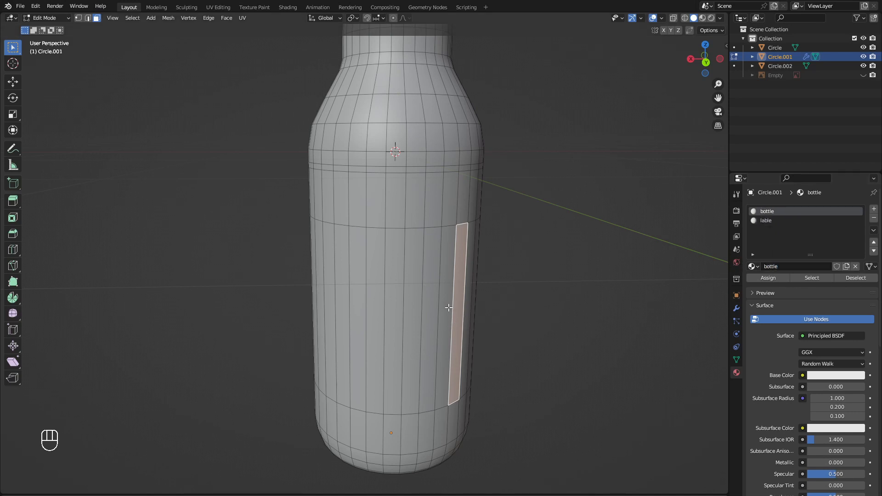
{"action": "left_click", "coordinate": [441, 307], "text": "alt"}
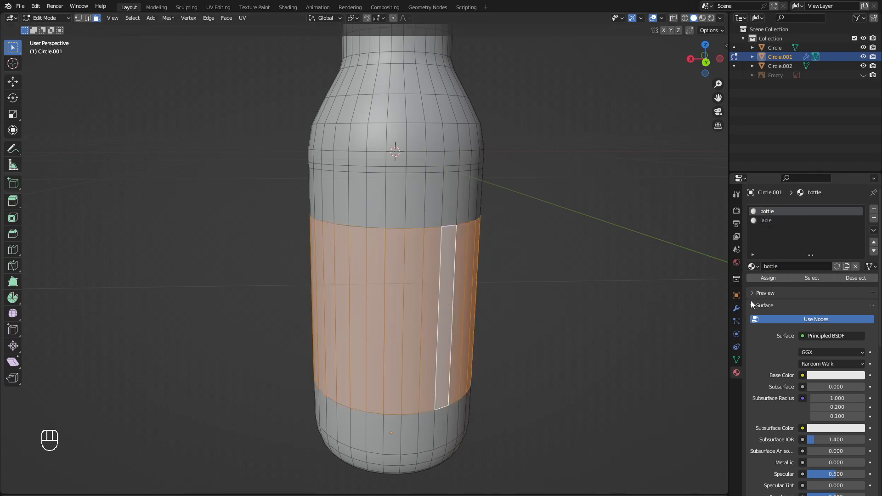
{"action": "left_click", "coordinate": [768, 223]}
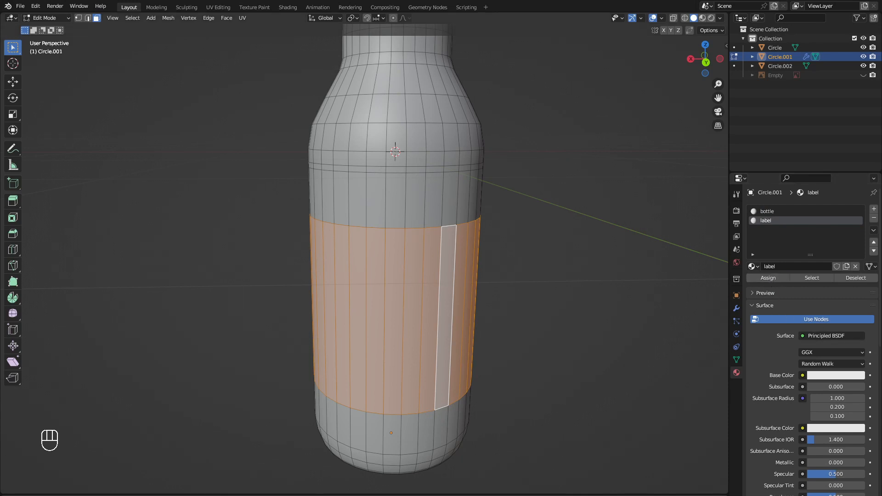
{"action": "left_click", "coordinate": [481, 357]}
{"action": "scroll", "coordinate": [481, 357], "scroll_direction": "down", "scroll_amount": 1}
{"action": "middle_click_drag", "start_coordinate": [481, 357], "coordinate": [574, 379]}
{"action": "scroll", "coordinate": [538, 359], "scroll_direction": "up", "scroll_amount": 1}
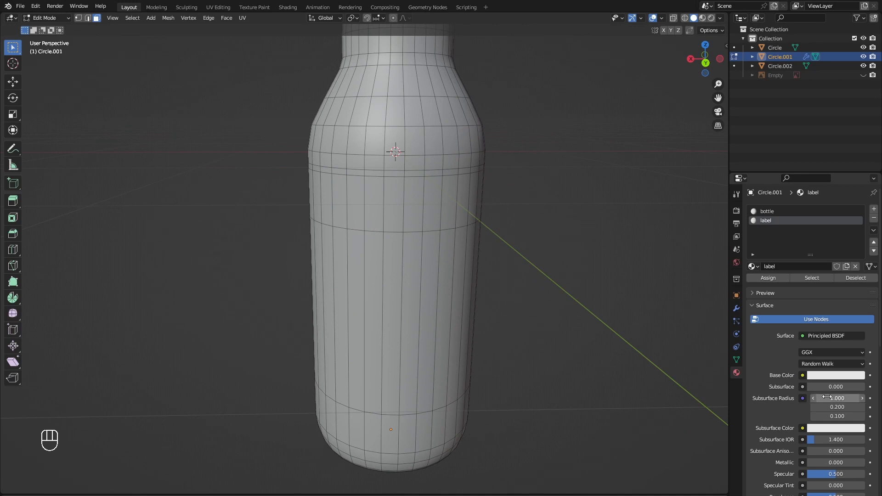
{"action": "key", "text": "Tab"}
- Deselect the bottle, switch the viewport to rendered shading, and set the render engine to Cycles
{"action": "scroll", "coordinate": [542, 264], "scroll_direction": "down", "scroll_amount": 2}
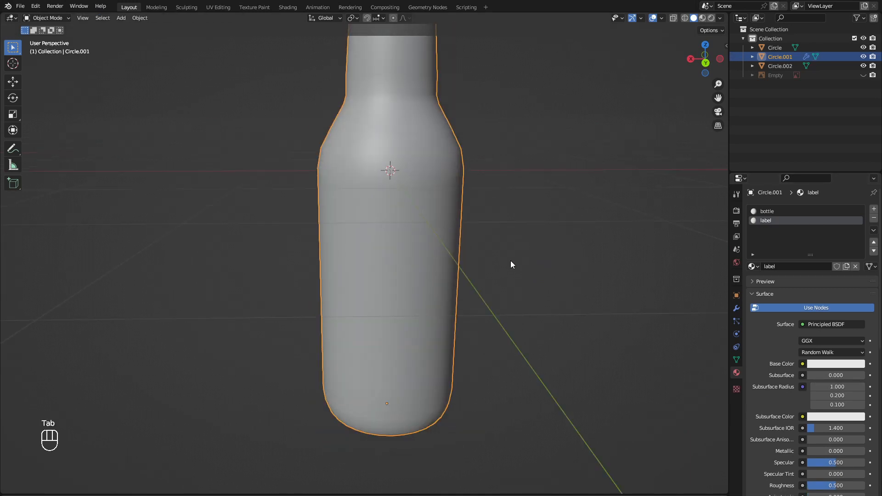
{"action": "middle_click_drag", "start_coordinate": [473, 234], "coordinate": [480, 238]}
{"action": "middle_click_drag", "start_coordinate": [478, 208], "coordinate": [476, 276], "text": "shift"}
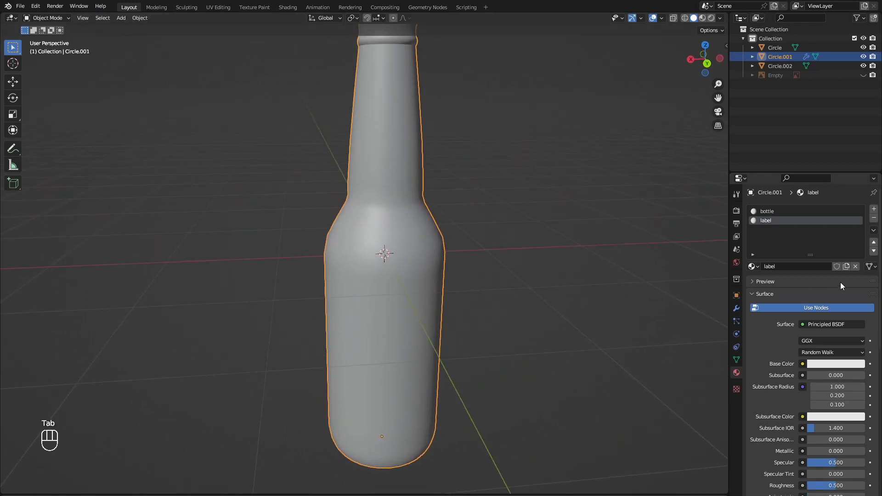
{"action": "left_click", "coordinate": [629, 321]}
{"action": "scroll", "coordinate": [629, 321], "scroll_direction": "down", "scroll_amount": 2}
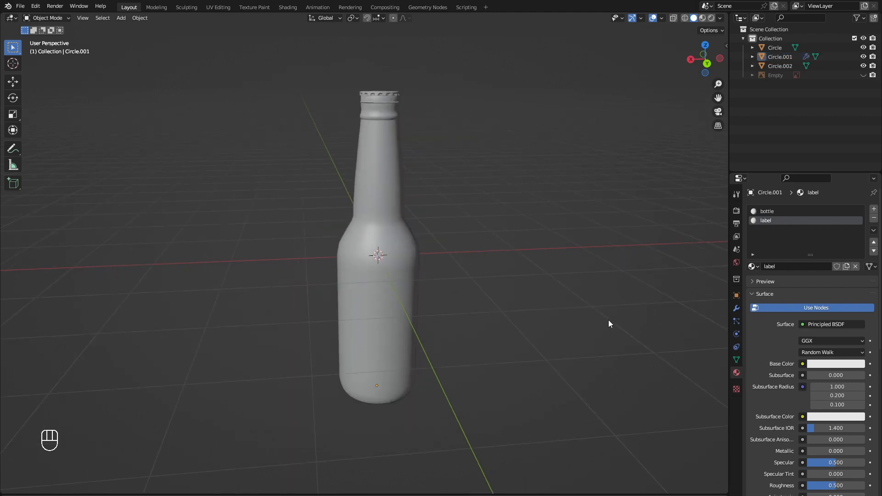
{"action": "key", "text": "z"}
{"action": "left_click", "coordinate": [558, 281]}
{"action": "mouse_move", "coordinate": [558, 277]}
{"action": "middle_mouse_down"}
{"action": "mouse_move", "coordinate": [542, 298]}
{"action": "mouse_move", "coordinate": [510, 304]}
{"action": "middle_mouse_up"}
{"action": "left_click", "coordinate": [736, 210]}
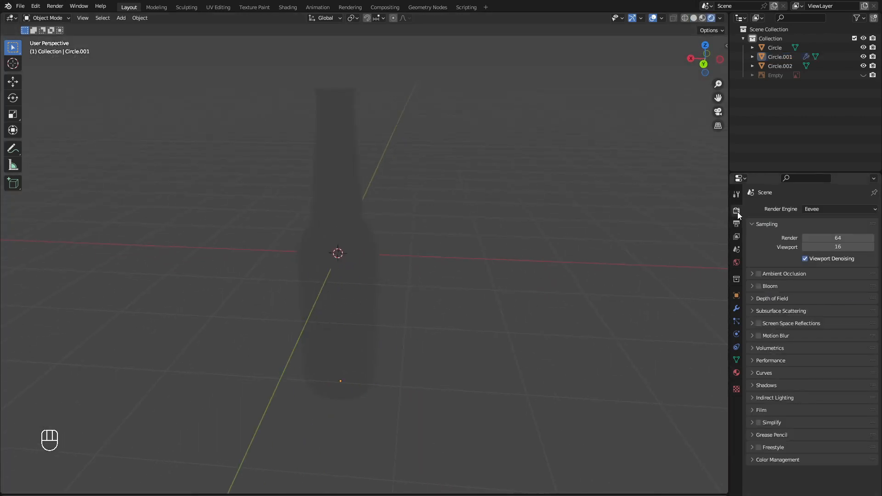
{"action": "left_click", "coordinate": [847, 210]}
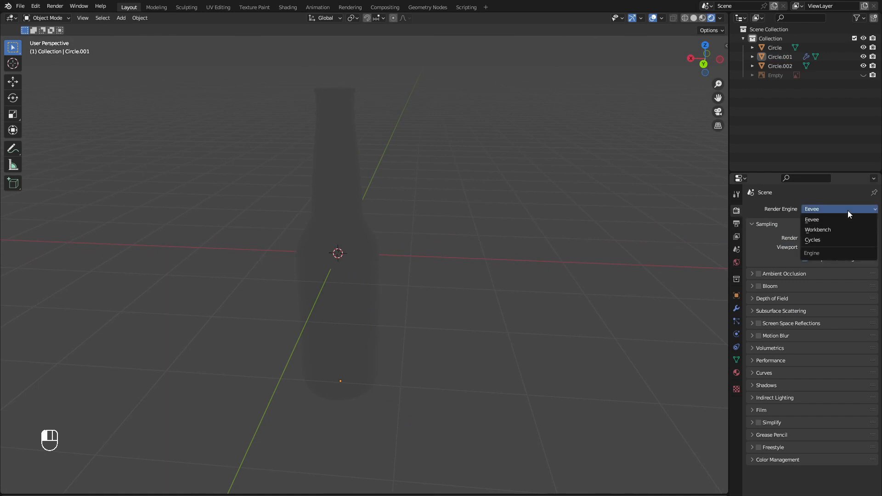
{"action": "left_click", "coordinate": [827, 240]}
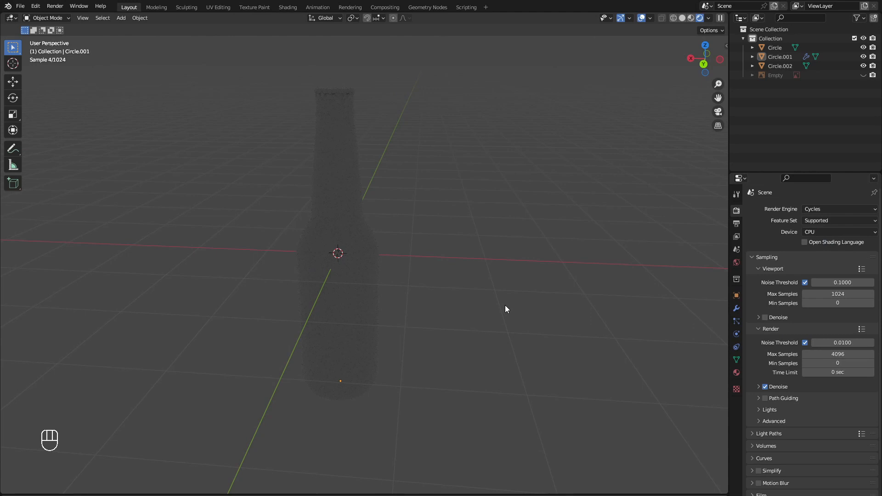
- Add a point light and move it in the XZ plane about -2.48 m in X and 2.19 m in Z
{"action": "key", "text": "shift+a"}
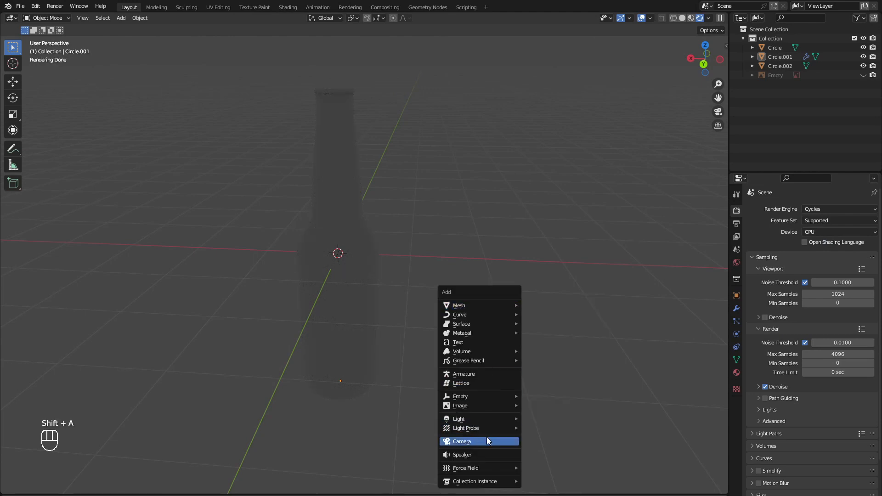
{"action": "mouse_move", "coordinate": [487, 419]}
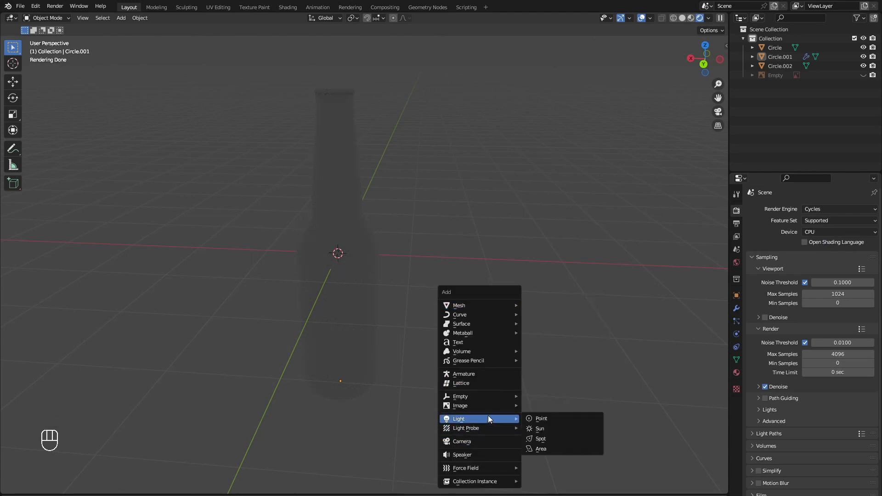
{"action": "left_click", "coordinate": [556, 420]}
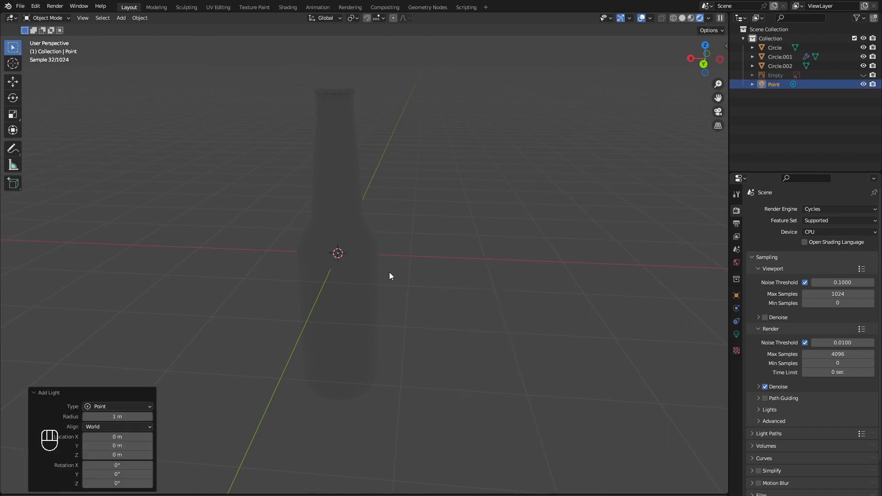
{"action": "key", "text": "g"}
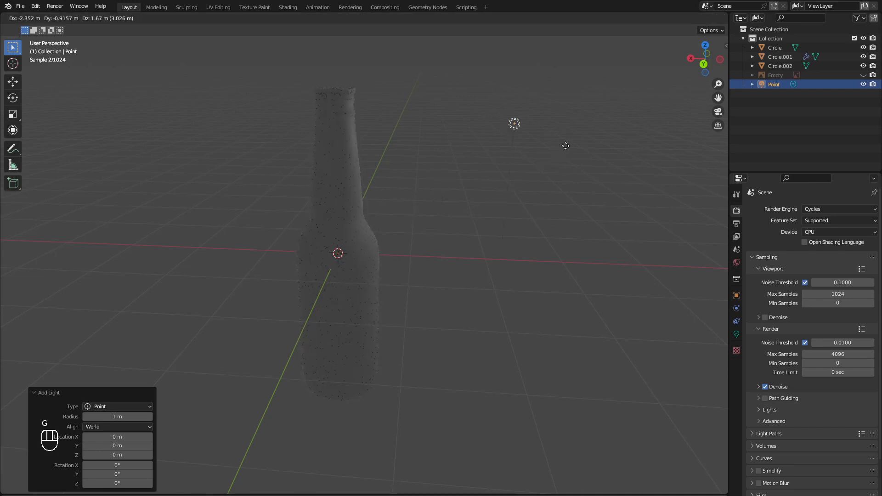
{"action": "key", "text": "shift+x"}
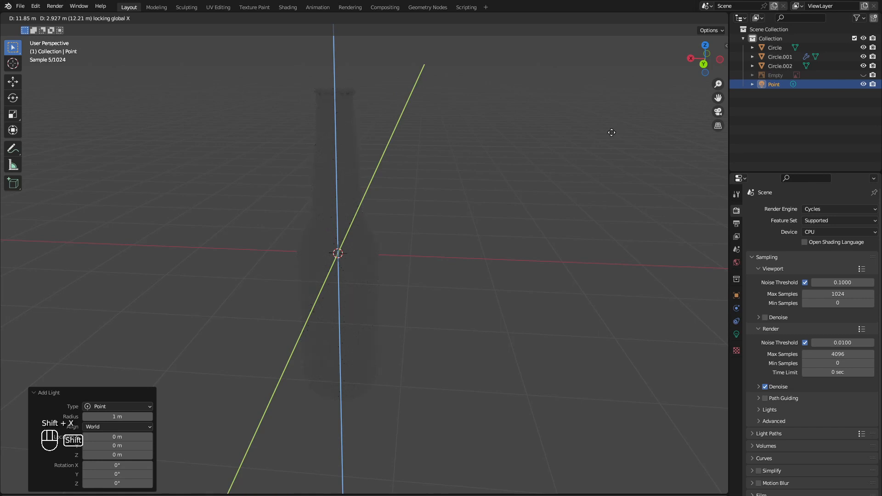
{"action": "key", "text": "shift+y"}
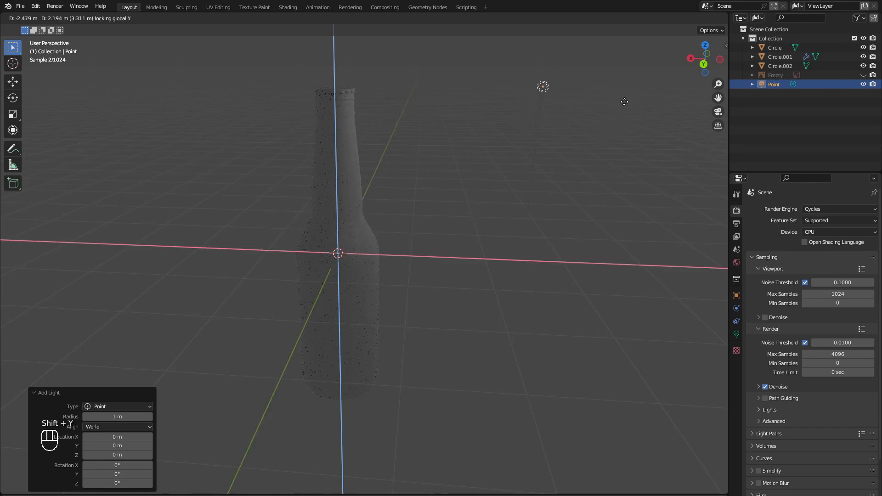
{"action": "left_click", "coordinate": [624, 101]}
- Set the point light's power to 100 W and deselect it
{"action": "mouse_move", "coordinate": [415, 203]}
{"action": "middle_mouse_down"}
{"action": "mouse_move", "coordinate": [386, 205]}
{"action": "mouse_move", "coordinate": [424, 214]}
{"action": "middle_mouse_up"}
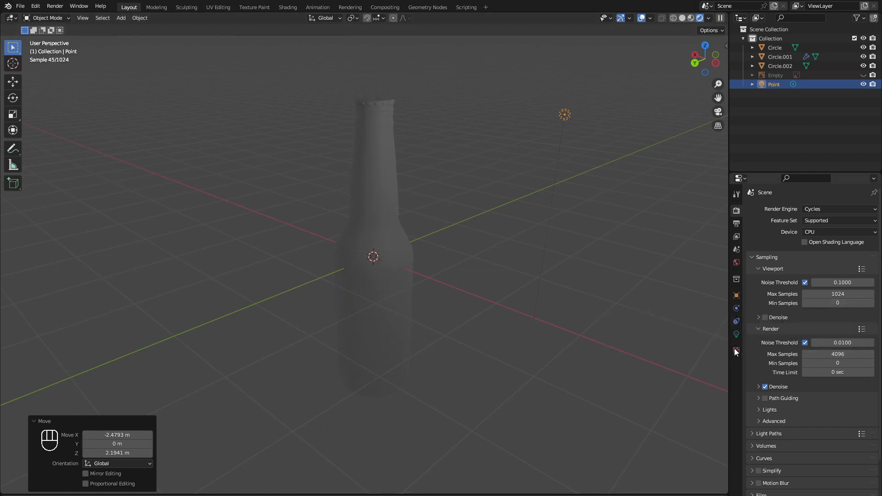
{"action": "left_click", "coordinate": [737, 334]}
{"action": "double_click", "coordinate": [825, 273]}
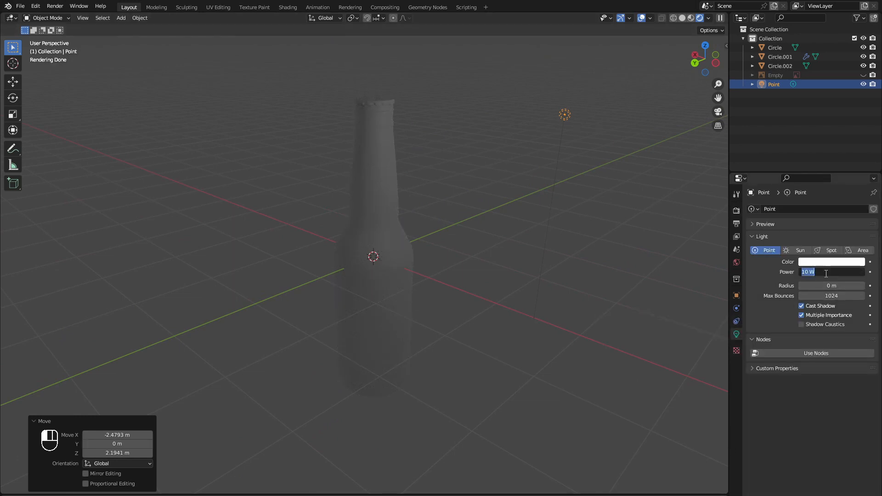
{"action": "type", "text": "100"}
{"action": "key", "text": "Return"}
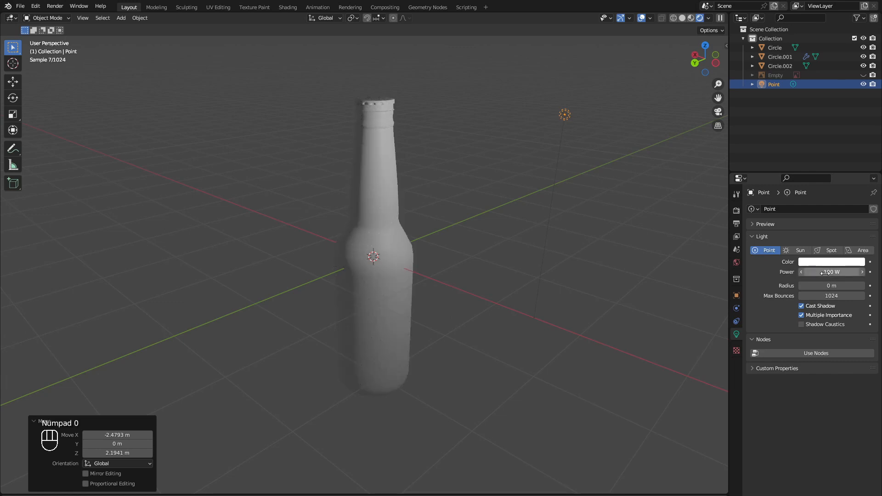
{"action": "left_click", "coordinate": [432, 353]}
- Switch the viewport to Material Preview, select the bottle, and make its "bottle" material slot active
{"action": "middle_click_drag", "start_coordinate": [449, 356], "coordinate": [498, 359]}
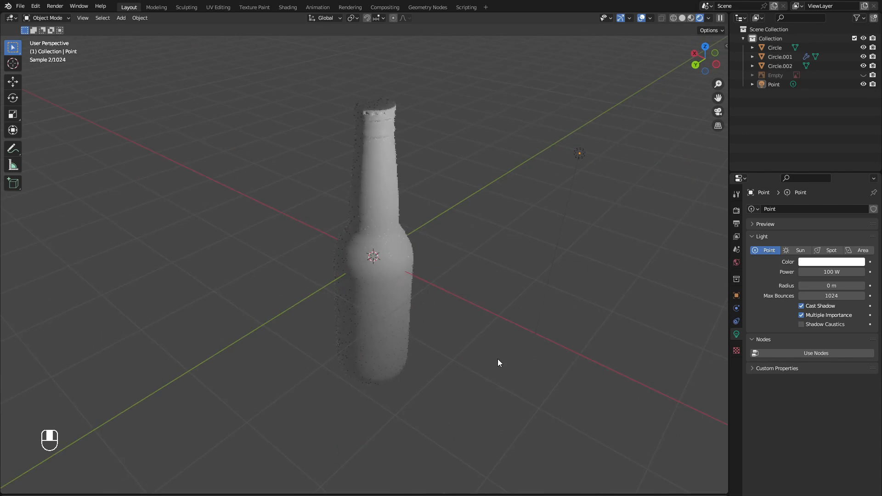
{"action": "key", "text": "z"}
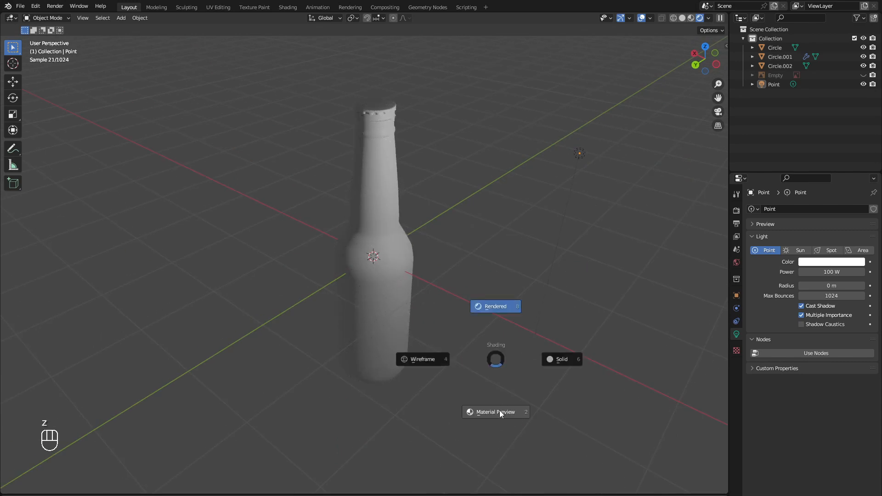
{"action": "left_click", "coordinate": [500, 412]}
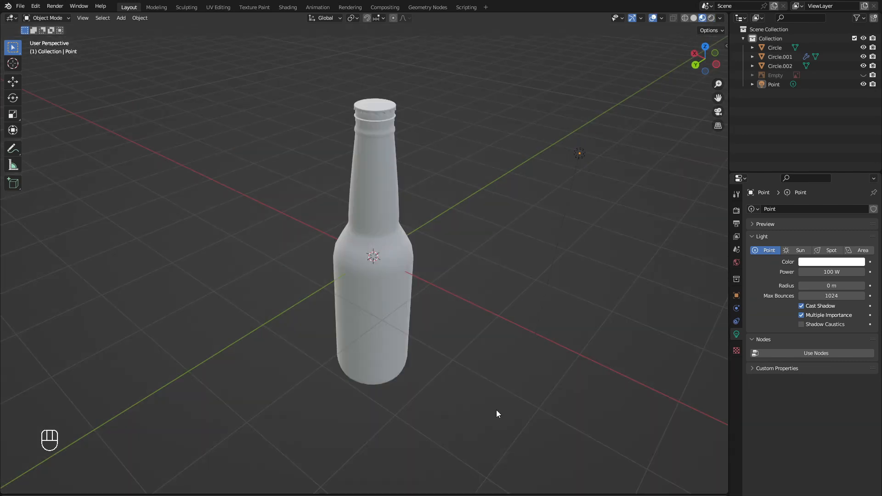
{"action": "scroll", "coordinate": [382, 278], "scroll_direction": "up", "scroll_amount": 4}
{"action": "left_click", "coordinate": [378, 296]}
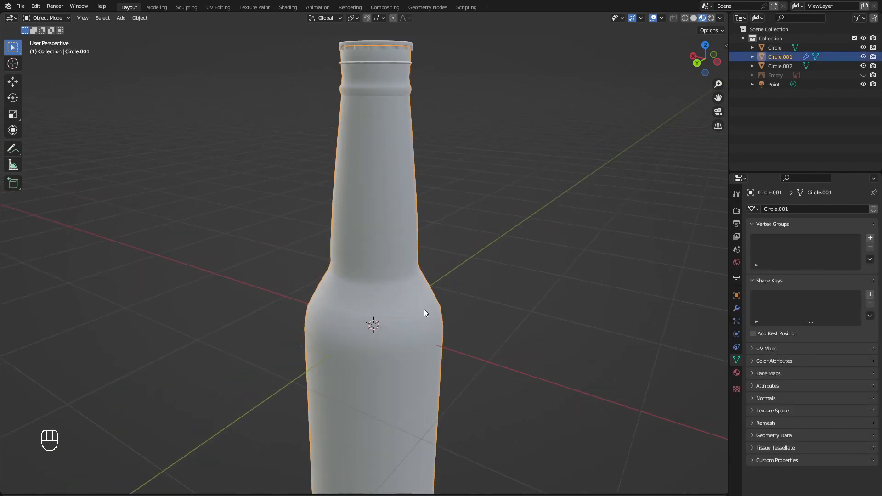
{"action": "left_click", "coordinate": [736, 372]}
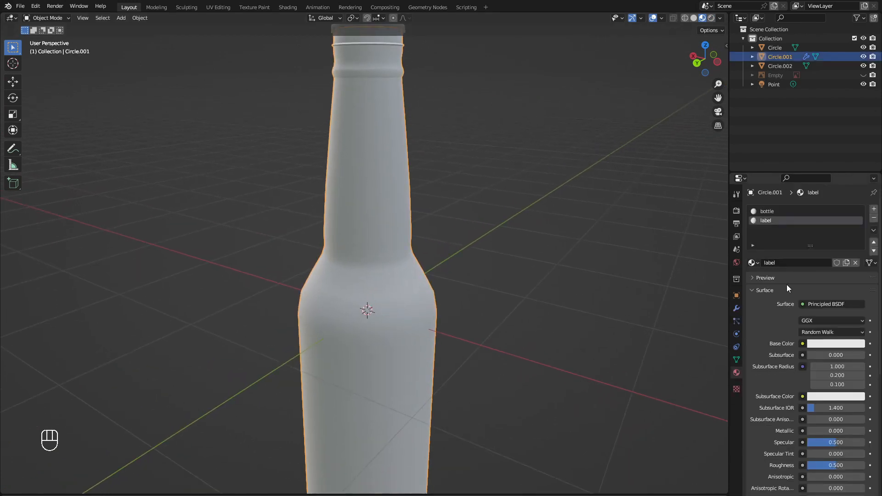
{"action": "left_click", "coordinate": [781, 214]}
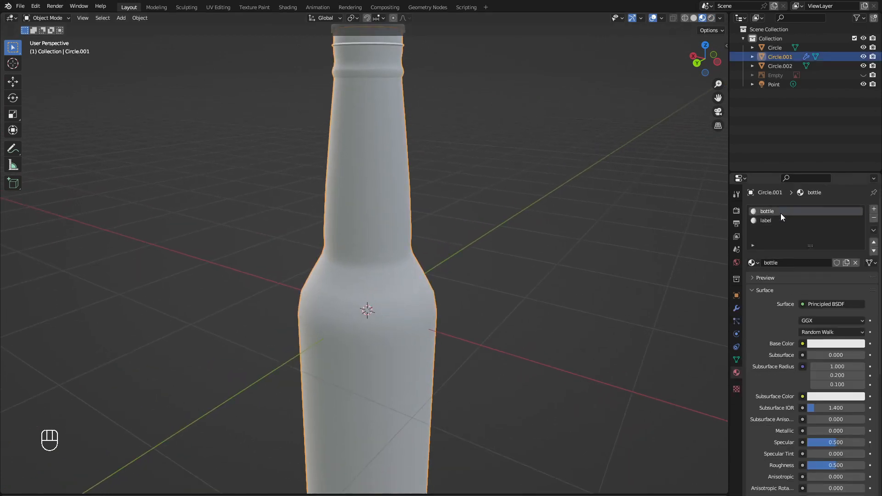
- Try a bright orange-red base color on the bottle material
{"action": "left_click", "coordinate": [817, 345]}
{"action": "left_click_drag", "start_coordinate": [816, 267], "coordinate": [812, 273]}
{"action": "left_click", "coordinate": [575, 266]}
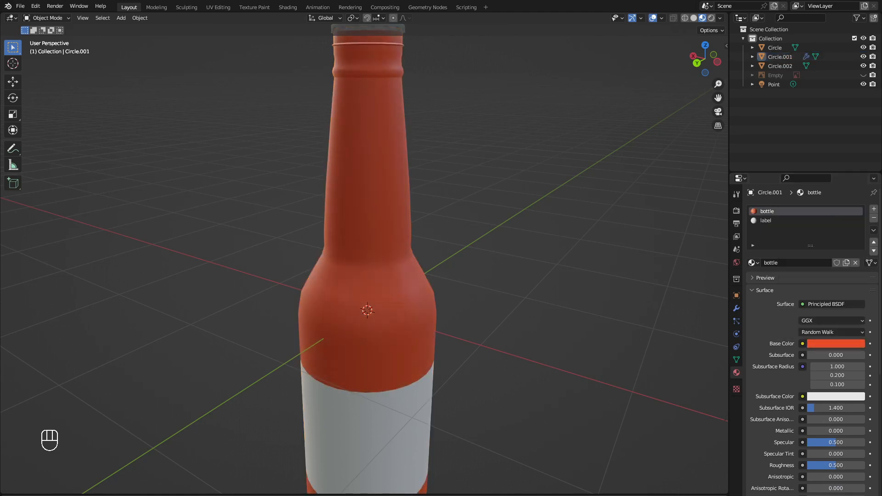
- Set the bottle material's base color to hex 642209
{"action": "left_click", "coordinate": [818, 345]}
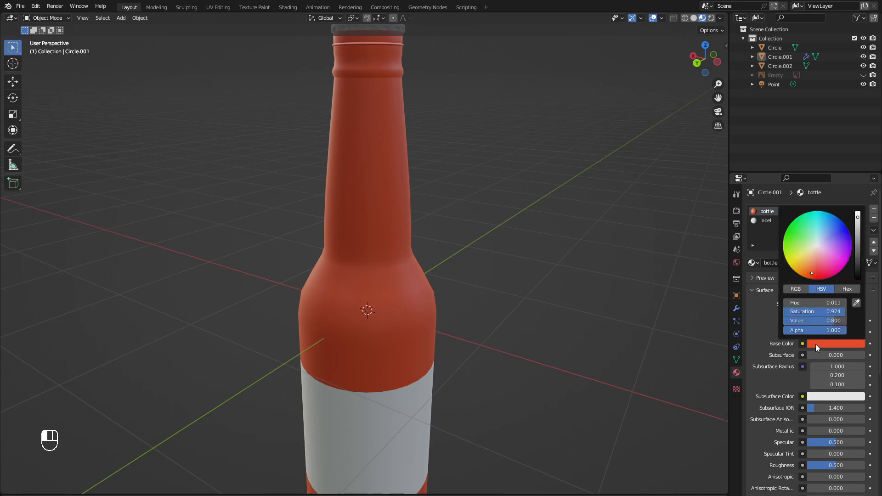
{"action": "left_click", "coordinate": [853, 289]}
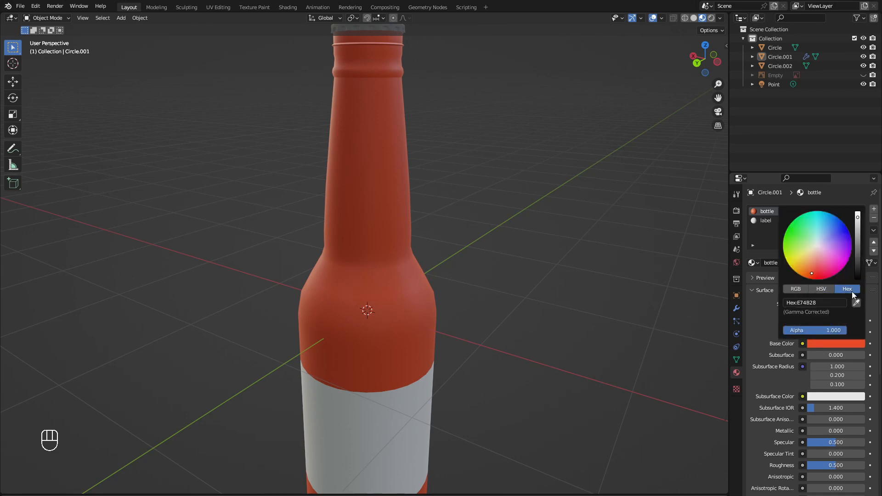
{"action": "left_click", "coordinate": [834, 302]}
{"action": "type", "text": "642209"}
{"action": "key", "text": "Return"}
- Set the bottle material's specular to 1.000 and its roughness to 0.114
{"action": "middle_click_drag", "start_coordinate": [517, 381], "coordinate": [538, 379]}
{"action": "scroll", "coordinate": [816, 396], "scroll_direction": "down", "scroll_amount": 2}
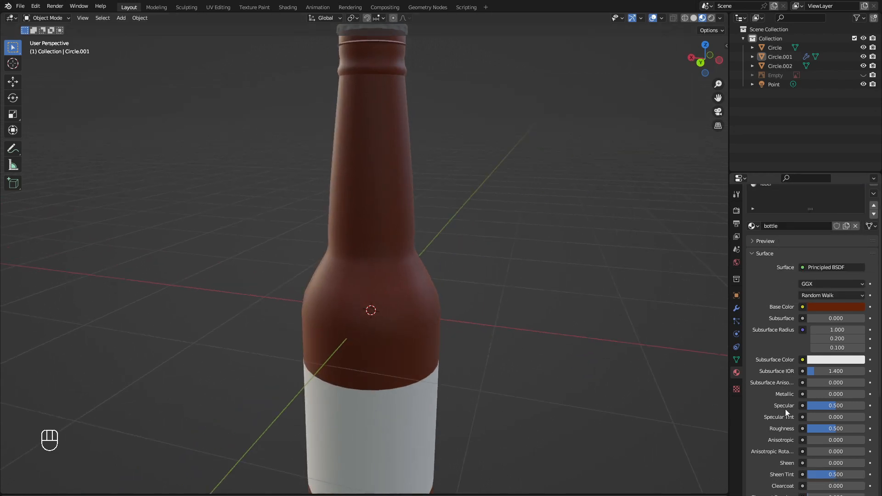
{"action": "left_click_drag", "start_coordinate": [835, 406], "coordinate": [813, 429]}
{"action": "scroll", "coordinate": [257, 382], "scroll_direction": "down", "scroll_amount": 4}
{"action": "middle_click_drag", "start_coordinate": [286, 345], "coordinate": [358, 341]}
{"action": "scroll", "coordinate": [360, 338], "scroll_direction": "up", "scroll_amount": 3}
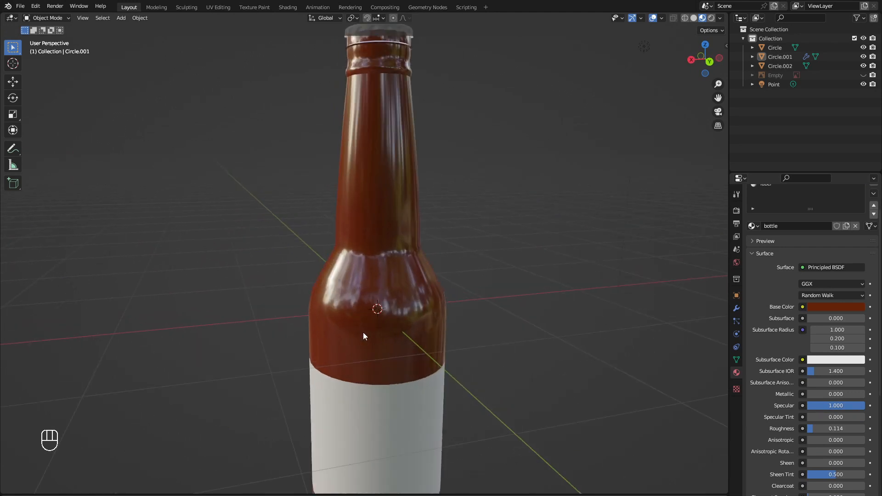
- Raise the bottle material's transmission close to its maximum for a glass look
{"action": "scroll", "coordinate": [816, 412], "scroll_direction": "down", "scroll_amount": 6}
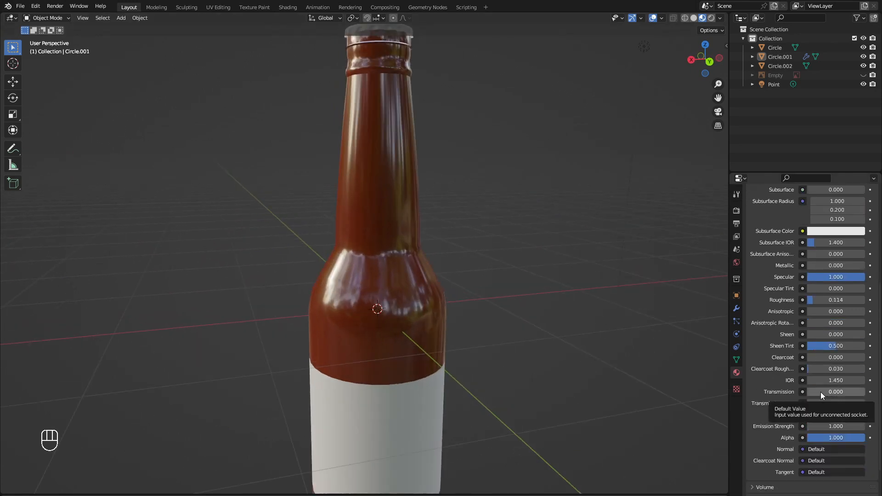
{"action": "left_click_drag", "start_coordinate": [820, 393], "coordinate": [864, 392]}
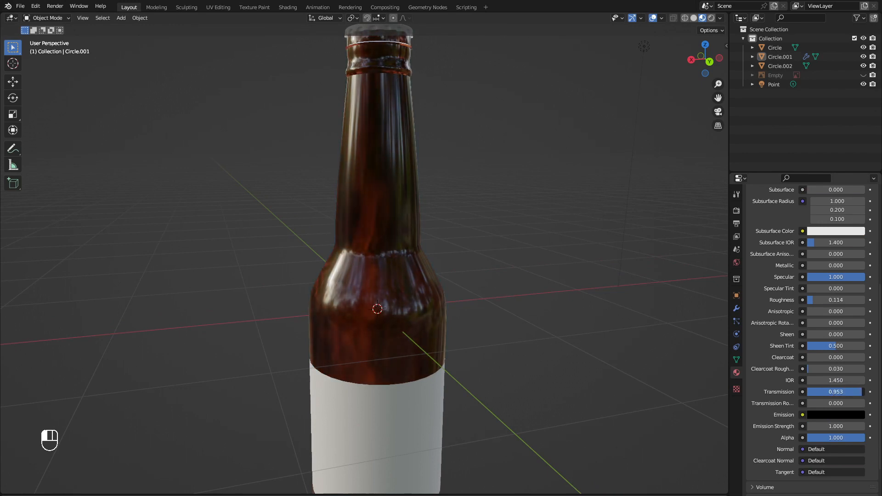
{"action": "middle_click_drag", "start_coordinate": [500, 320], "coordinate": [483, 298]}
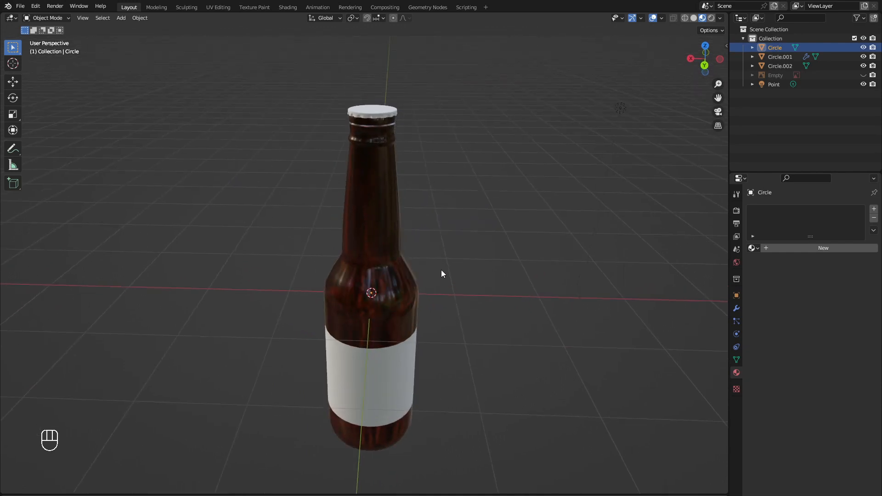
- Examine the bottle in rendered shading and return to Material Preview
{"action": "mouse_move", "coordinate": [441, 274]}
{"action": "middle_mouse_down"}
{"action": "mouse_move", "coordinate": [430, 262]}
{"action": "mouse_move", "coordinate": [451, 276]}
{"action": "mouse_move", "coordinate": [462, 266]}
{"action": "mouse_move", "coordinate": [443, 247]}
{"action": "mouse_move", "coordinate": [456, 252]}
{"action": "middle_mouse_up"}
{"action": "key", "text": "z"}
{"action": "left_click", "coordinate": [454, 209]}
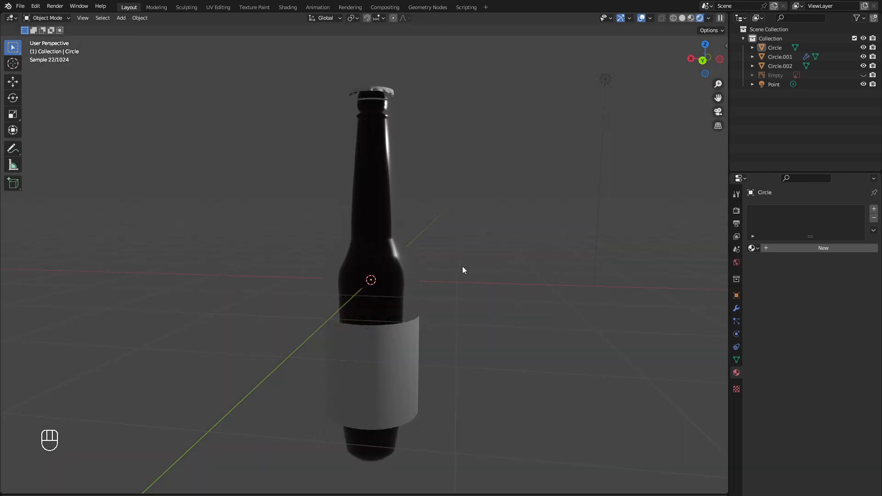
{"action": "middle_click_drag", "start_coordinate": [462, 267], "coordinate": [441, 275]}
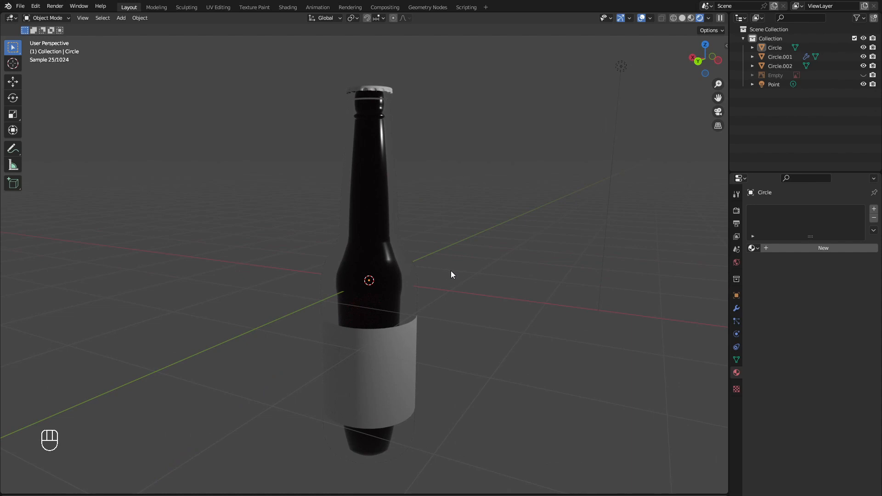
{"action": "key", "text": "z"}
{"action": "left_click", "coordinate": [449, 329]}
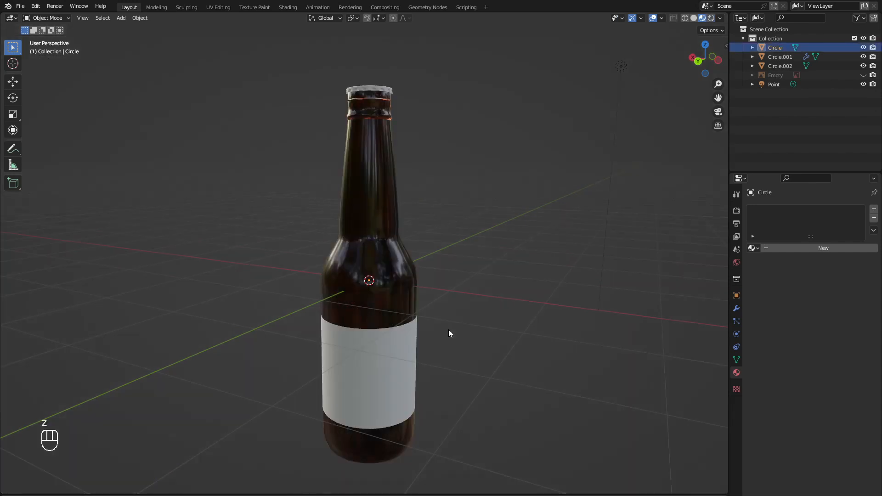
- Select the bottle cap and set its lid material's roughness to 0.413 and metallic to 1.000
{"action": "middle_click_drag", "start_coordinate": [445, 346], "coordinate": [439, 219]}
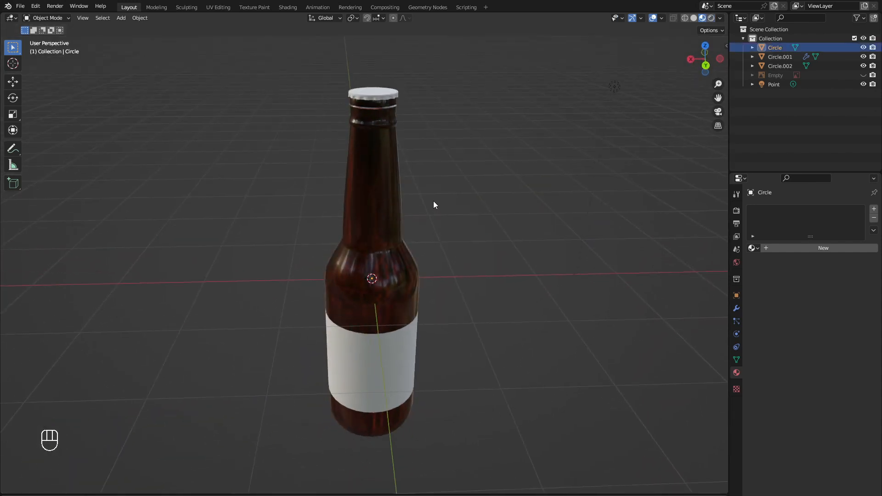
{"action": "scroll", "coordinate": [432, 198], "scroll_direction": "up", "scroll_amount": 5}
{"action": "left_click", "coordinate": [440, 202]}
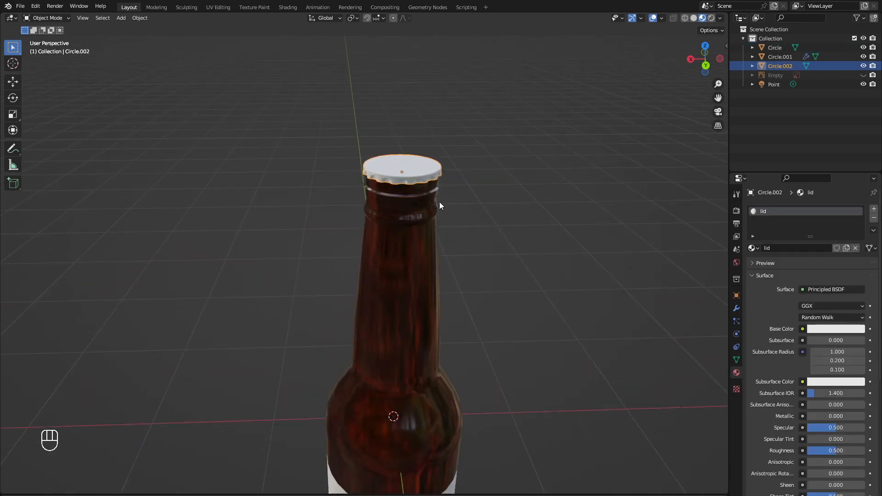
{"action": "scroll", "coordinate": [581, 362], "scroll_direction": "up", "scroll_amount": 6}
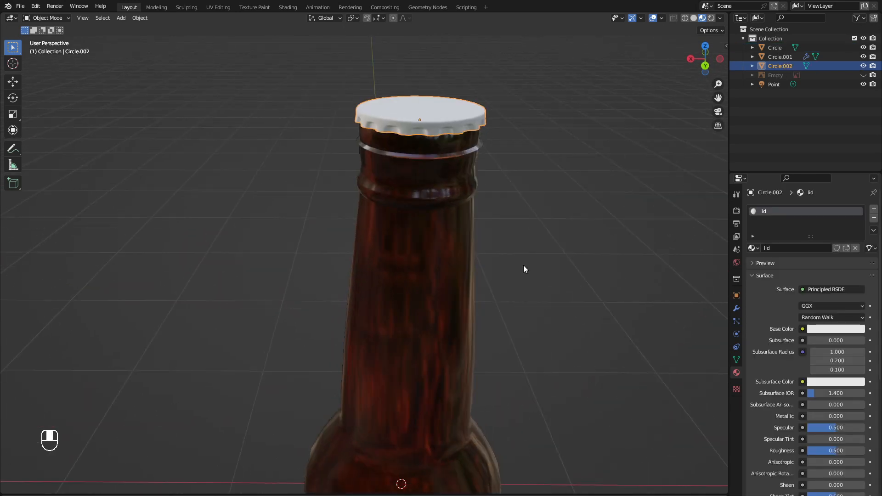
{"action": "middle_click_drag", "start_coordinate": [506, 216], "coordinate": [481, 283], "text": "shift"}
{"action": "scroll", "coordinate": [488, 260], "scroll_direction": "up", "scroll_amount": 2}
{"action": "middle_click_drag", "start_coordinate": [502, 254], "coordinate": [469, 285], "text": "shift"}
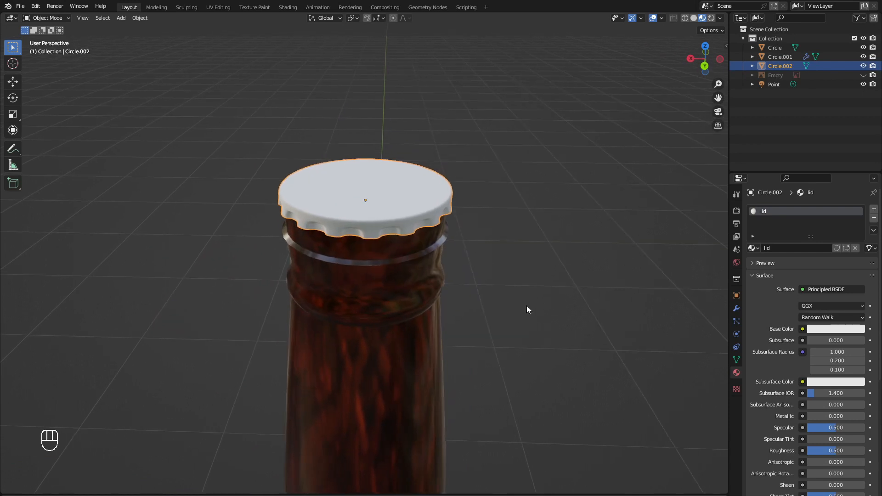
{"action": "left_click_drag", "start_coordinate": [833, 451], "coordinate": [827, 451]}
{"action": "left_click_drag", "start_coordinate": [823, 415], "coordinate": [864, 415]}
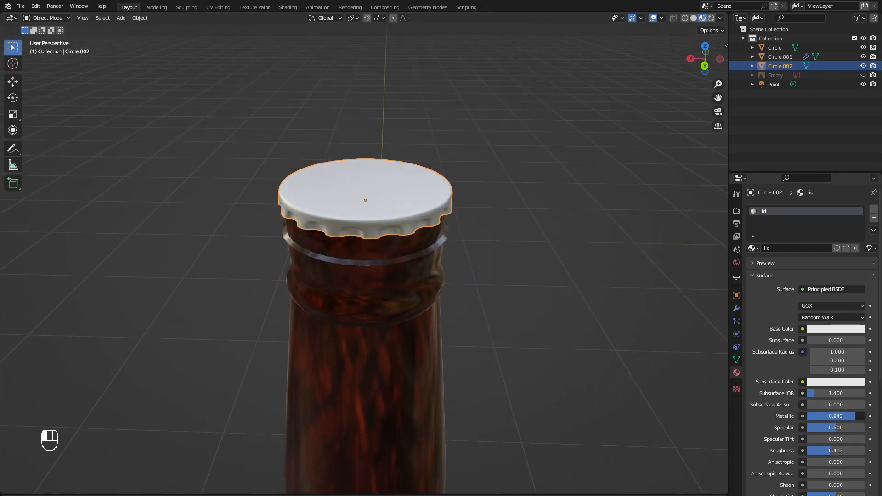
{"action": "middle_click_drag", "start_coordinate": [399, 338], "coordinate": [408, 323]}
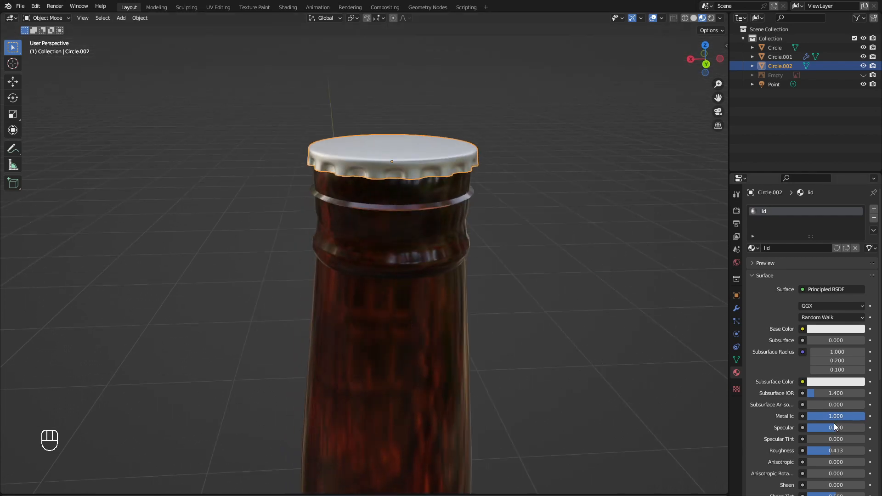
- Set the lid material's specular to 0.886 and its roughness to 0.343
{"action": "left_click_drag", "start_coordinate": [837, 428], "coordinate": [837, 428]}
{"action": "left_click_drag", "start_coordinate": [834, 451], "coordinate": [825, 451]}
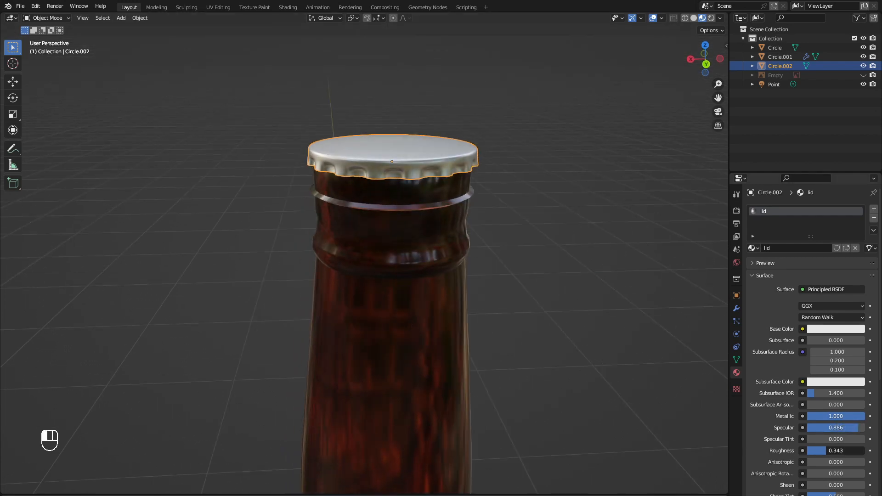
{"action": "left_click", "coordinate": [487, 277]}
- Examine the cap's mesh in Edit Mode, return to Object Mode and look over the whole bottle
{"action": "middle_click_drag", "start_coordinate": [467, 274], "coordinate": [447, 278]}
{"action": "left_click", "coordinate": [428, 237]}
{"action": "key", "text": "Tab"}
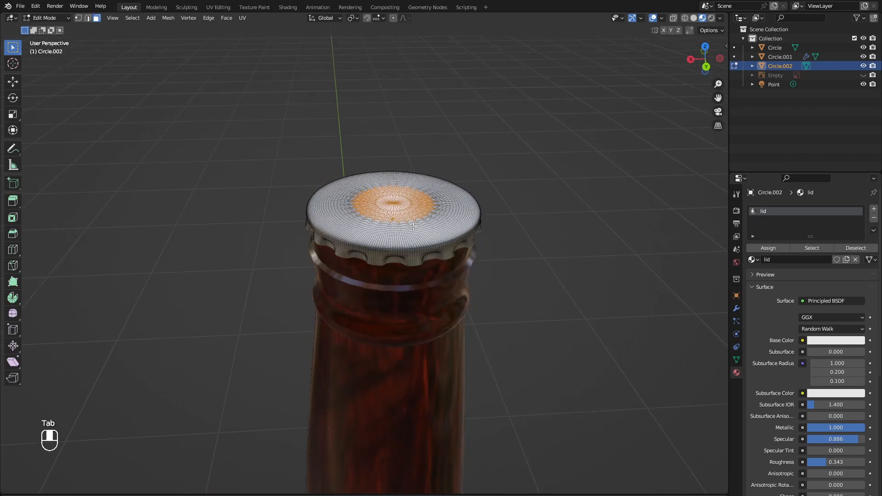
{"action": "middle_click_drag", "start_coordinate": [413, 227], "coordinate": [470, 317]}
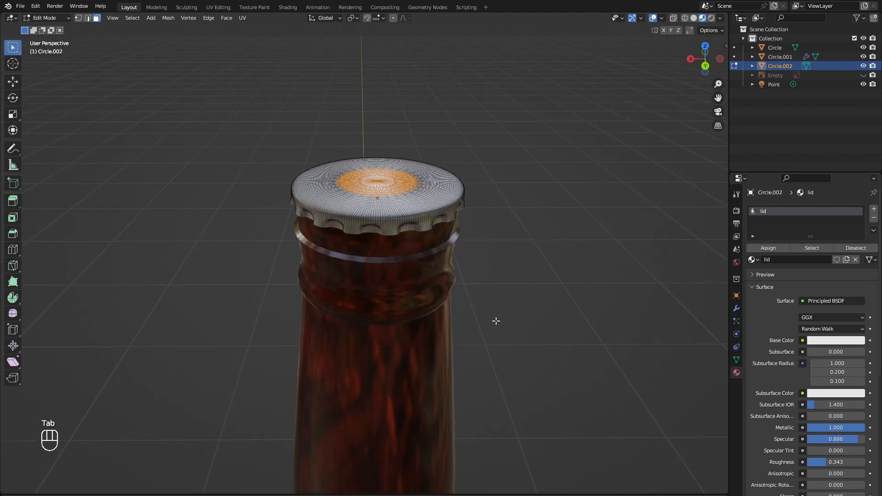
{"action": "key", "text": "Tab"}
{"action": "scroll", "coordinate": [482, 341], "scroll_direction": "down", "scroll_amount": 8}
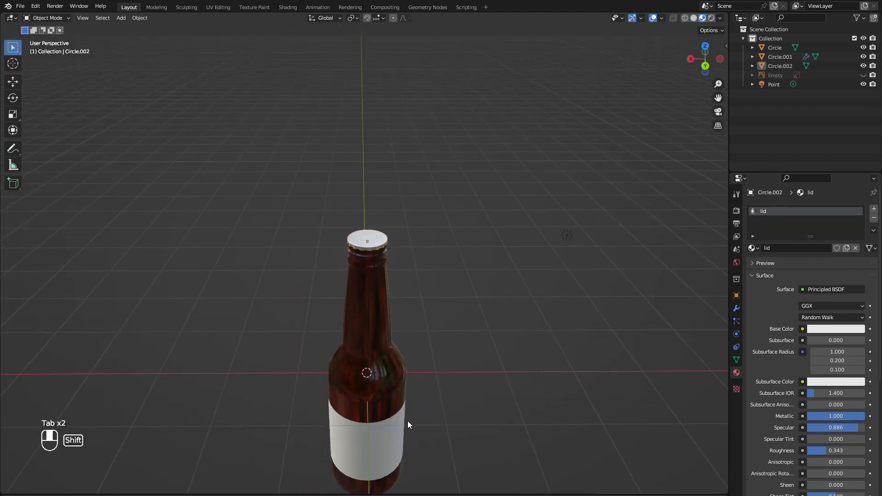
{"action": "middle_click_drag", "start_coordinate": [408, 422], "coordinate": [417, 340], "text": "shift"}
{"action": "middle_click_drag", "start_coordinate": [418, 340], "coordinate": [412, 316]}
{"action": "scroll", "coordinate": [414, 319], "scroll_direction": "up", "scroll_amount": 1}
{"action": "middle_click_drag", "start_coordinate": [449, 366], "coordinate": [438, 305], "text": "shift"}
{"action": "middle_click_drag", "start_coordinate": [477, 341], "coordinate": [498, 352]}
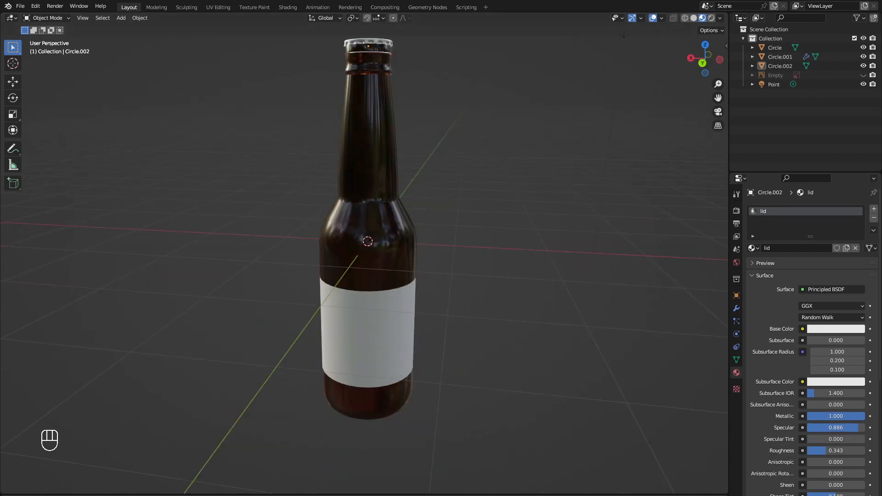
- Select the bottle and show its label material in a Shader Editor beside the viewport
{"action": "left_click", "coordinate": [360, 326]}
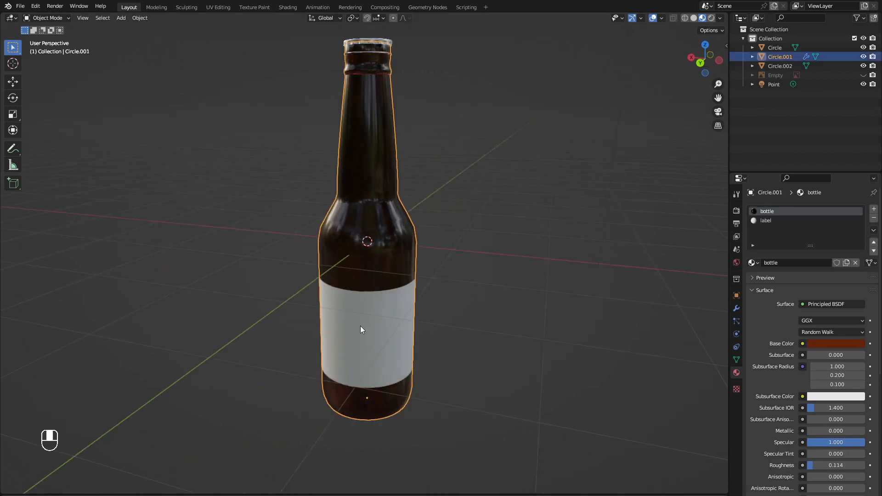
{"action": "scroll", "coordinate": [382, 309], "scroll_direction": "up", "scroll_amount": 3}
{"action": "middle_click_drag", "start_coordinate": [396, 287], "coordinate": [416, 296]}
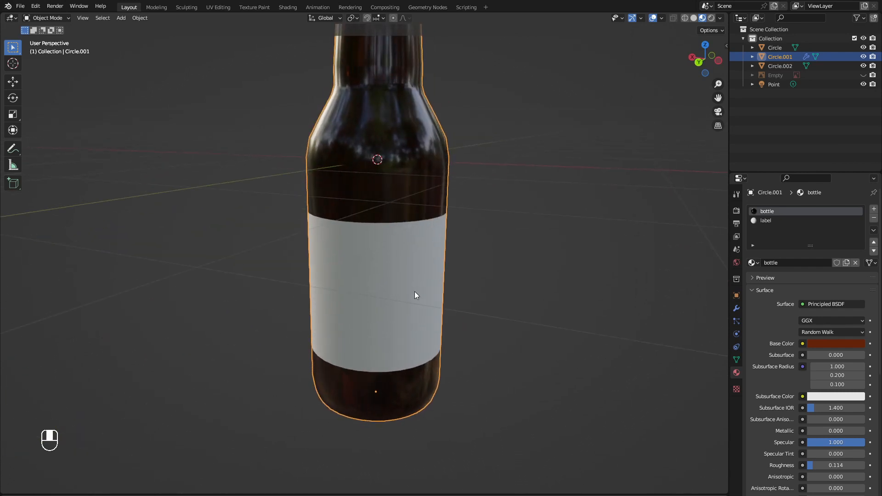
{"action": "middle_click_drag", "start_coordinate": [486, 293], "coordinate": [473, 318]}
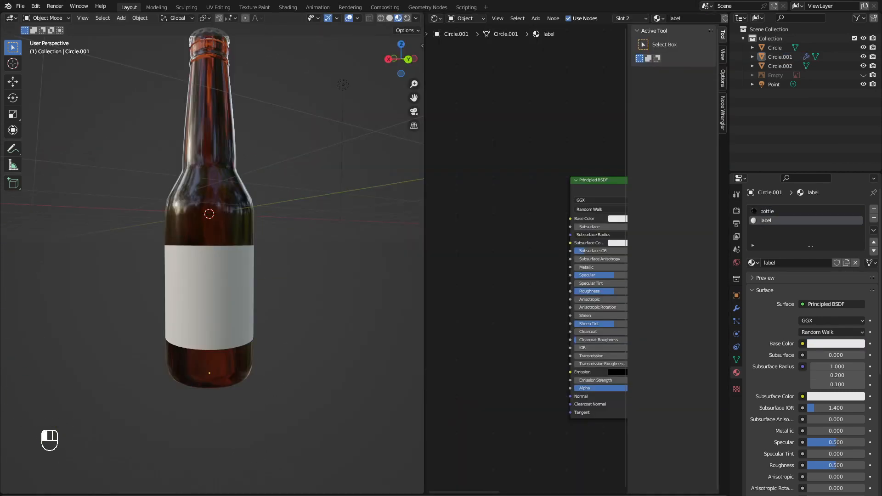
- Add an Image Texture node with Lite12ozHeritageB2ody1.png to the label material and connect its Color to Base Color
{"action": "right_click", "coordinate": [498, 238]}
{"action": "mouse_move", "coordinate": [498, 238]}
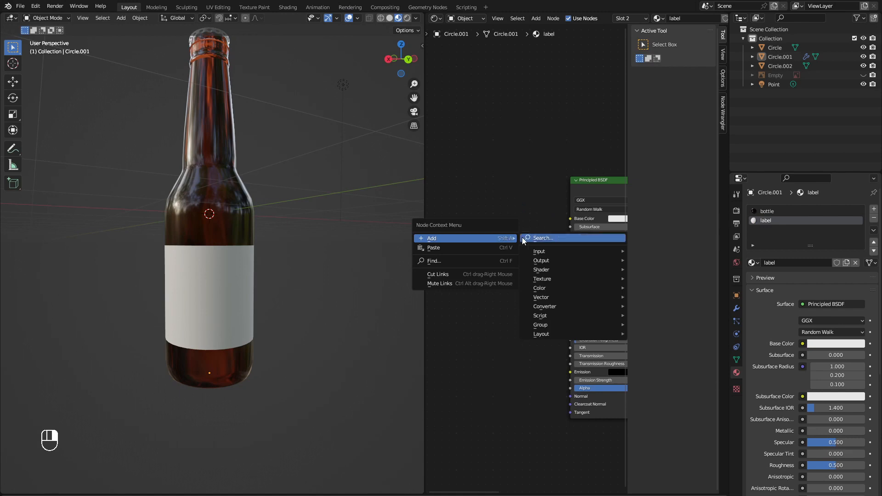
{"action": "left_click", "coordinate": [542, 238]}
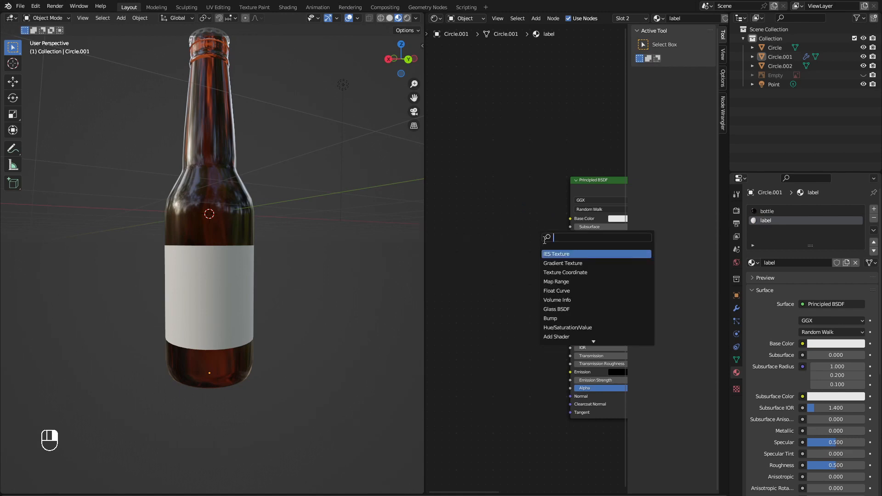
{"action": "type", "text": "c"}
{"action": "key", "text": "ctrl+a"}
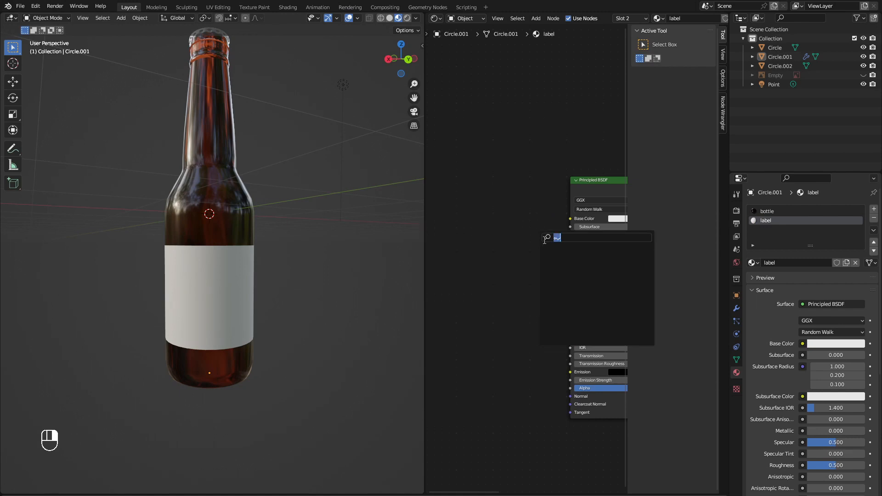
{"action": "type", "text": "ima"}
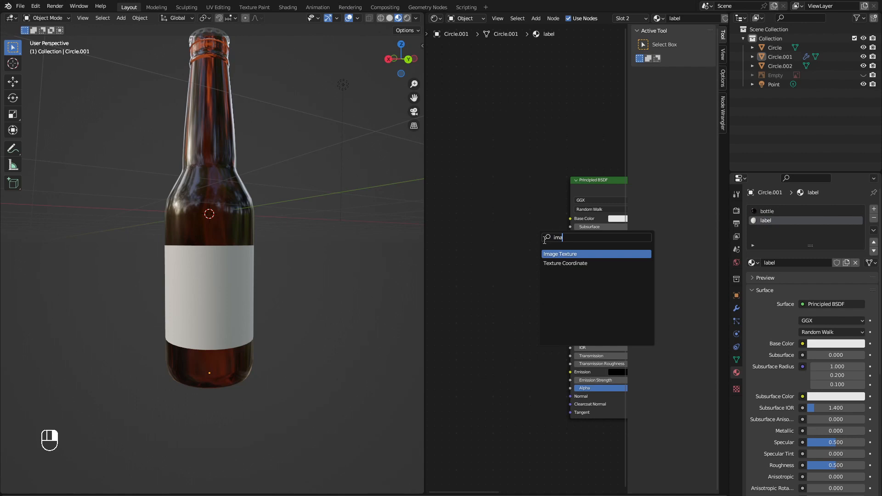
{"action": "key", "text": "Return"}
{"action": "left_click", "coordinate": [491, 239]}
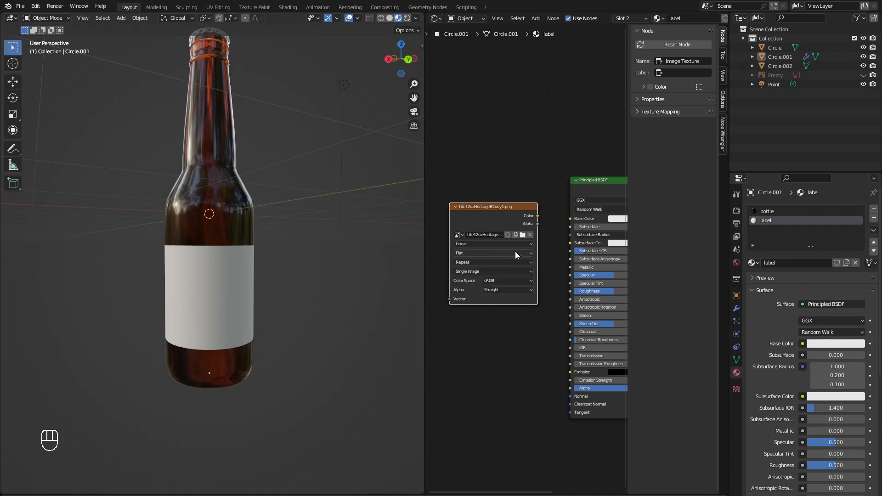
{"action": "left_click_drag", "start_coordinate": [537, 216], "coordinate": [569, 221]}
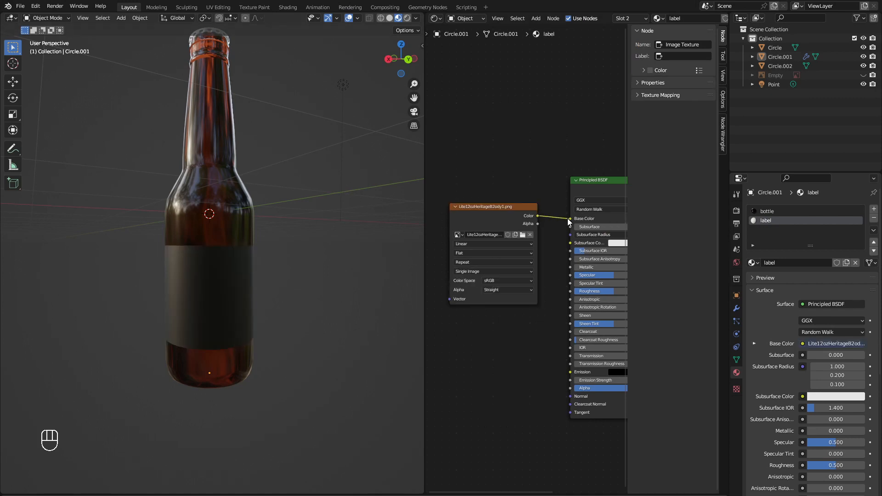
- Switch the node editor to the UV Editor and put the bottle in Edit Mode
{"action": "middle_click_drag", "start_coordinate": [258, 276], "coordinate": [349, 251]}
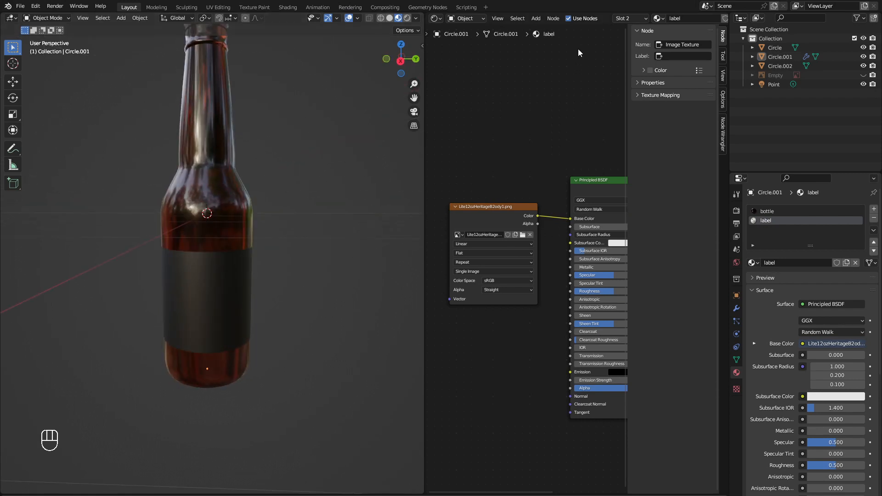
{"action": "left_click", "coordinate": [437, 19]}
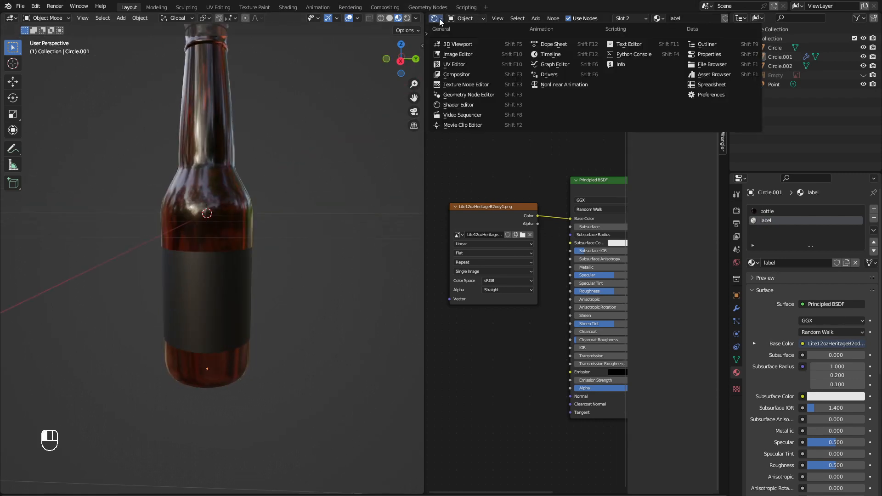
{"action": "left_click", "coordinate": [460, 65]}
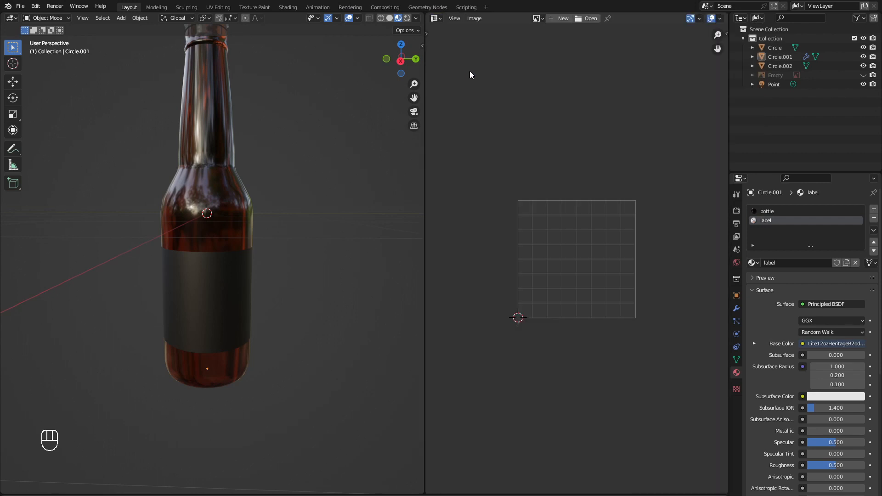
{"action": "left_click", "coordinate": [205, 308]}
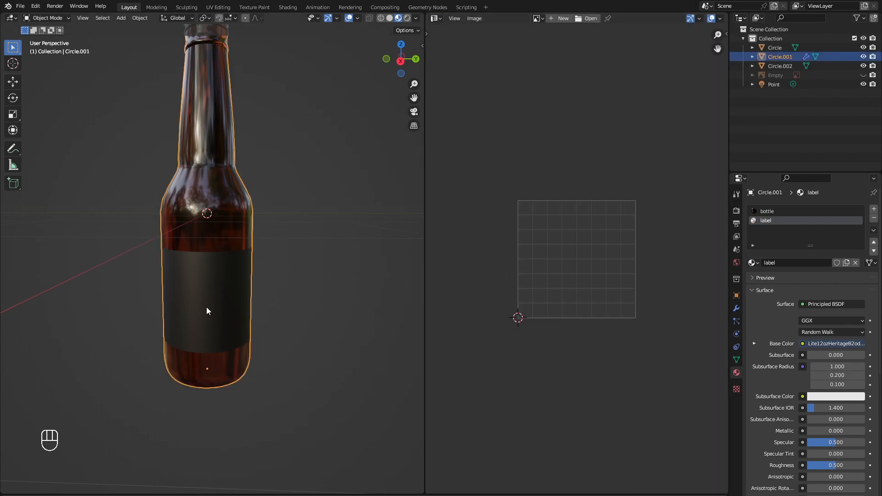
{"action": "key", "text": "Tab"}
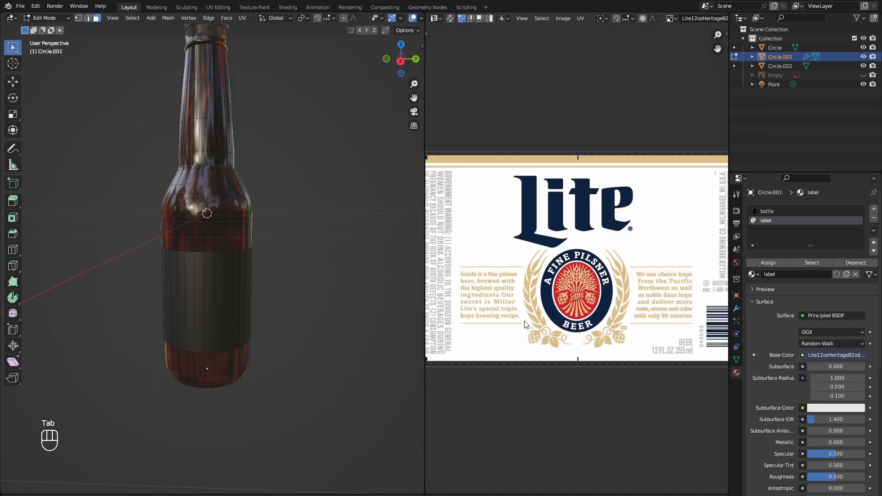
- Try to select the bottle's UVs over the label image, including with edge and face selection
{"action": "scroll", "coordinate": [526, 325], "scroll_direction": "down", "scroll_amount": 2}
{"action": "key", "text": "a"}
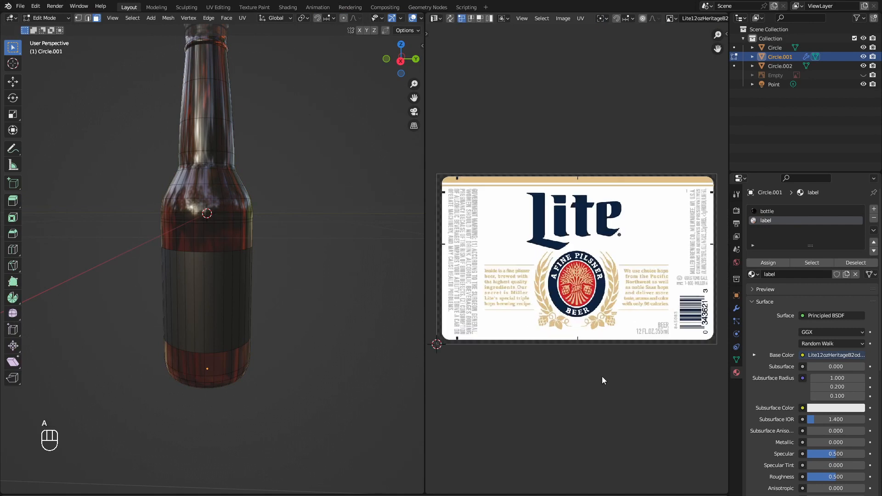
{"action": "key", "text": "Tab"}
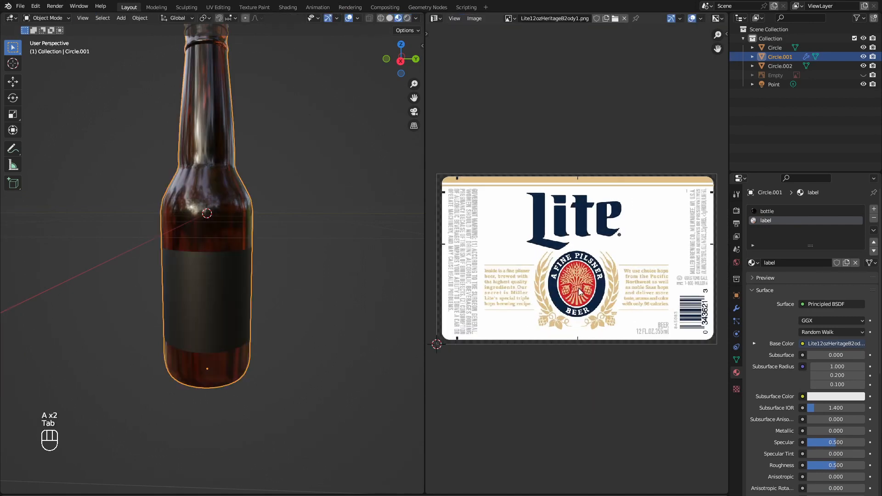
{"action": "key", "text": "Tab"}
{"action": "scroll", "coordinate": [660, 326], "scroll_direction": "down", "scroll_amount": 2}
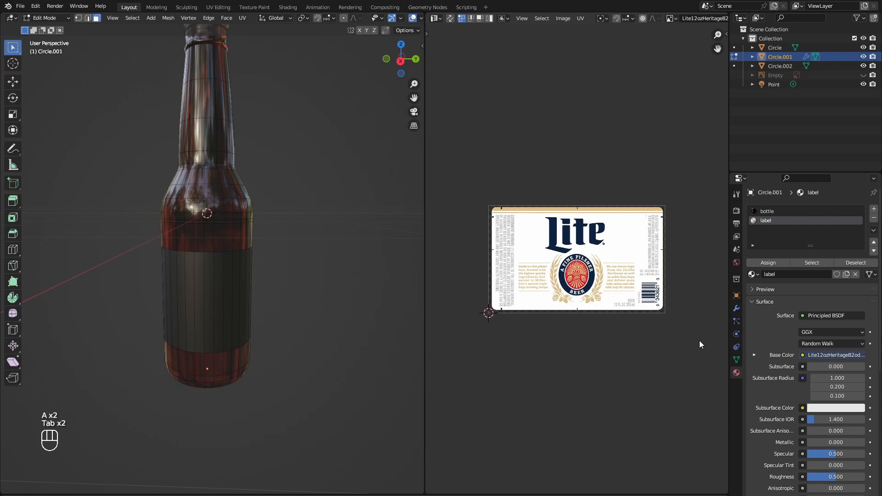
{"action": "left_click_drag", "start_coordinate": [693, 354], "coordinate": [455, 182]}
{"action": "key", "text": "2"}
{"action": "key", "text": "3"}
{"action": "left_click_drag", "start_coordinate": [671, 334], "coordinate": [530, 215]}
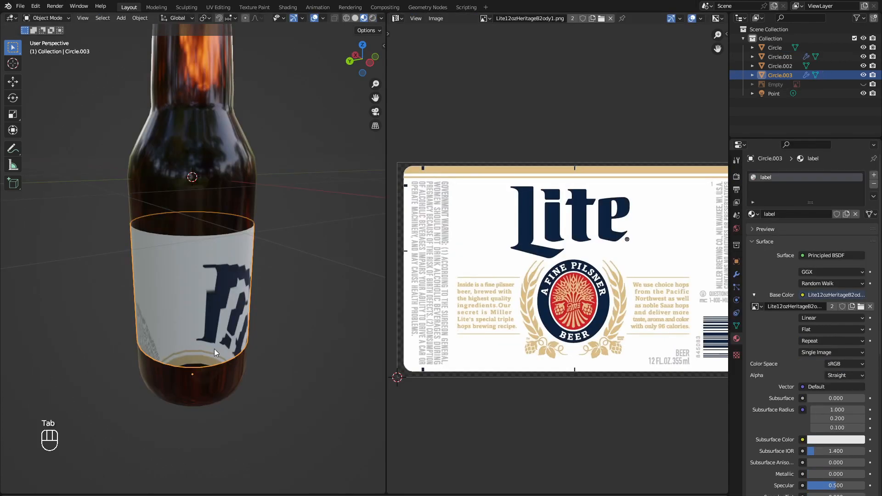
- Add one horizontal loop cut around the middle of the separate label mesh
{"action": "key", "text": "Tab"}
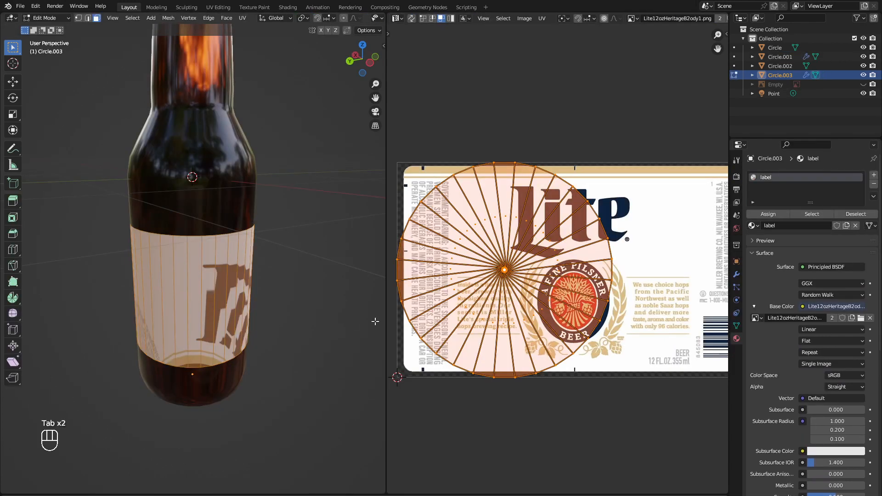
{"action": "key", "text": "ctrl+r"}
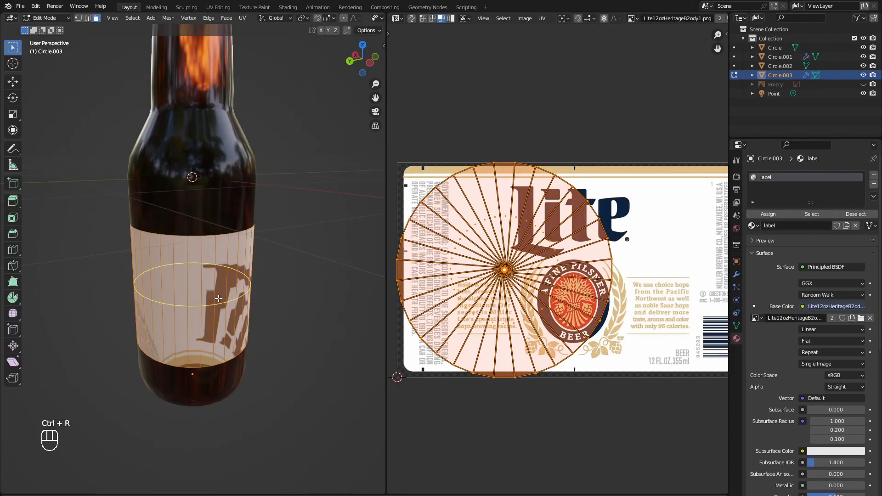
{"action": "left_click", "coordinate": [220, 299]}
{"action": "left_click", "coordinate": [277, 298]}
{"action": "key", "text": "Tab"}
- Select the whole label mesh and unwrap it with Smart UV Project using the default settings
{"action": "key", "text": "Tab"}
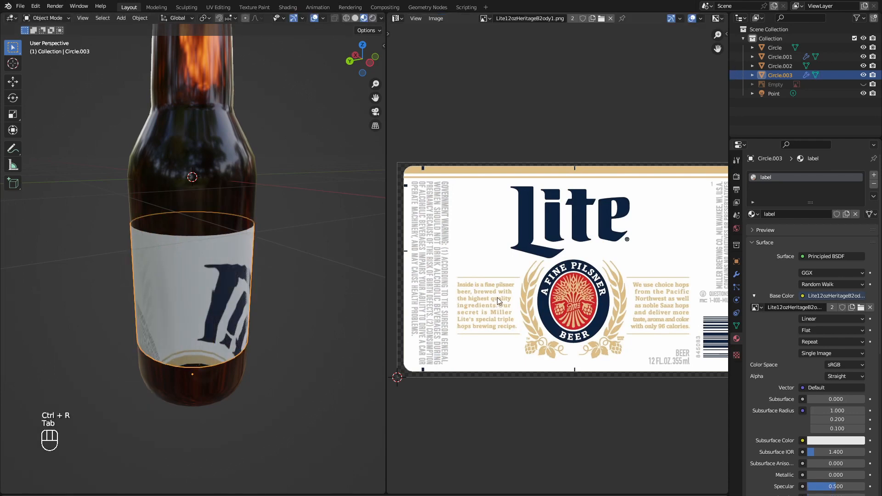
{"action": "key", "text": "a"}
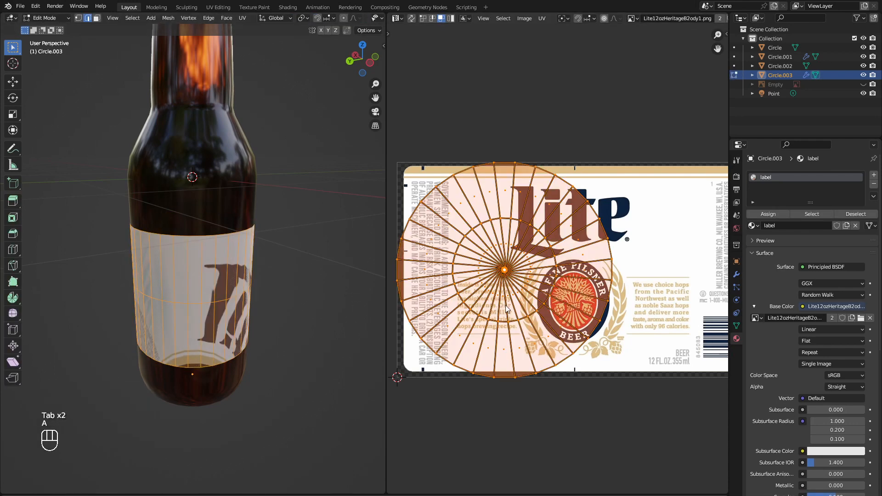
{"action": "left_click", "coordinate": [541, 19]}
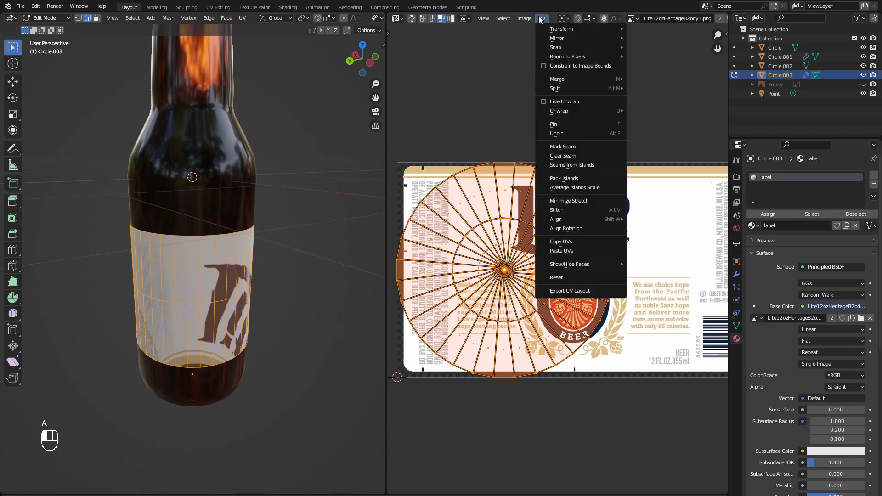
{"action": "mouse_move", "coordinate": [618, 113]}
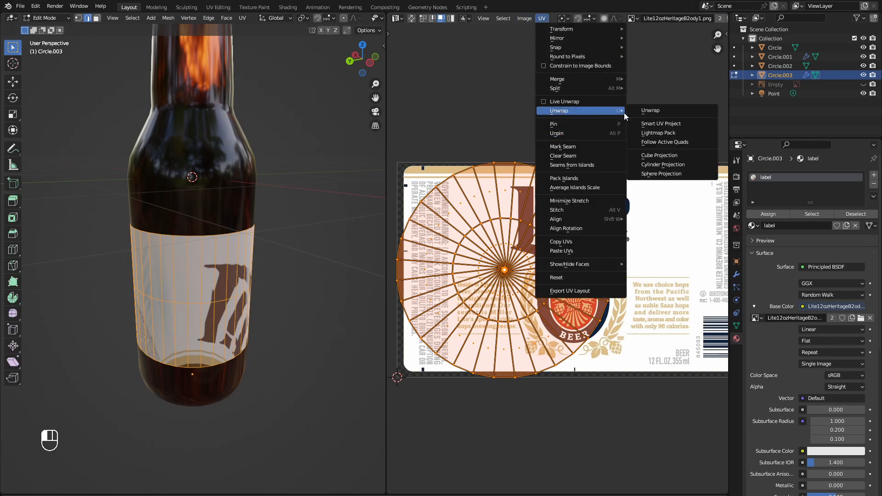
{"action": "left_click", "coordinate": [664, 123]}
{"action": "left_click", "coordinate": [650, 211]}
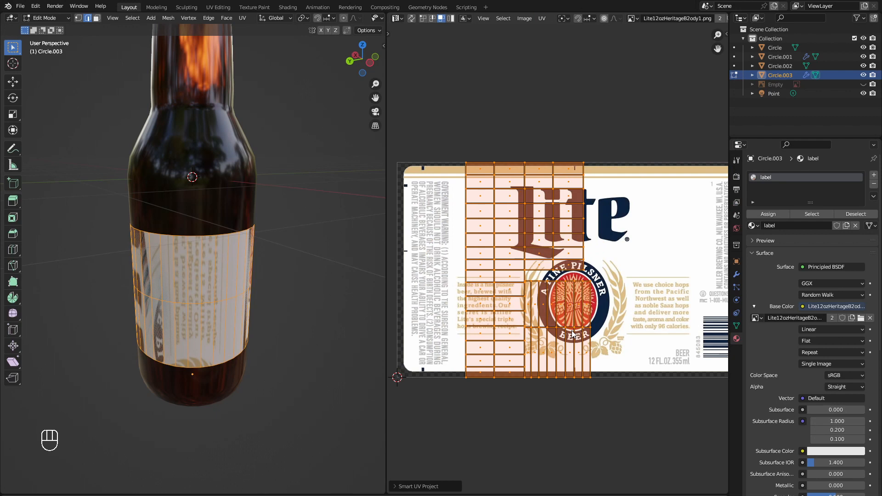
- Select all of the label's UVs and rotate them by 90 degrees
{"action": "key", "text": "a"}
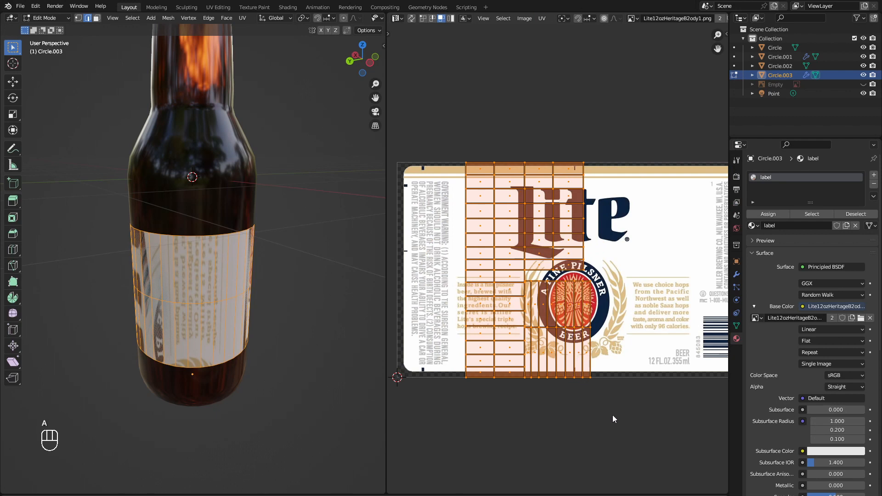
{"action": "key", "text": "r"}
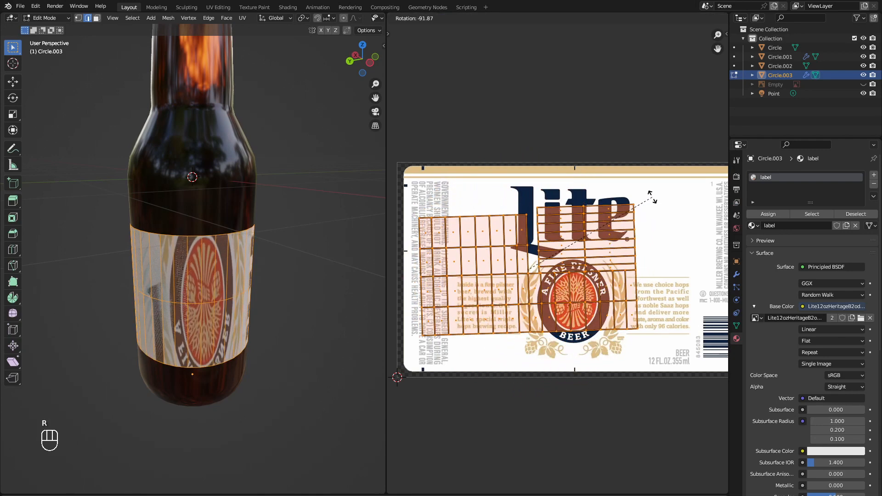
{"action": "type", "text": "90"}
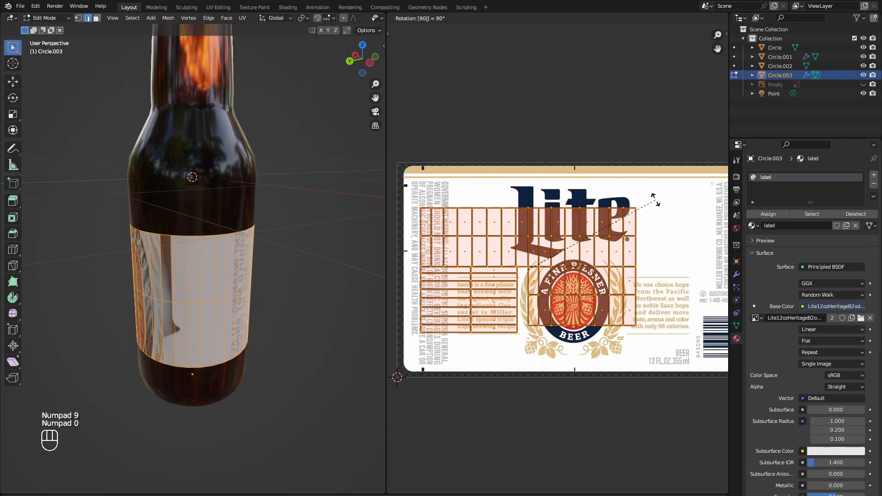
{"action": "key", "text": "KP_Enter"}
- Scale the label's UVs up along Y until they extend beyond the label image's height
{"action": "middle_click_drag", "start_coordinate": [216, 307], "coordinate": [301, 317]}
{"action": "key", "text": "s"}
{"action": "key", "text": "y"}
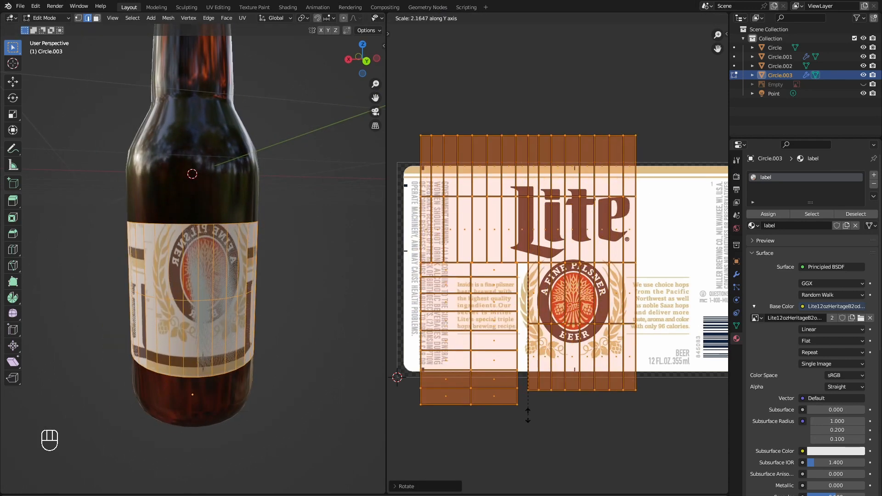
{"action": "left_click", "coordinate": [489, 31]}
- Scale and shift the label's UVs horizontally so they span the full width of the label image
{"action": "scroll", "coordinate": [510, 238], "scroll_direction": "down", "scroll_amount": 3}
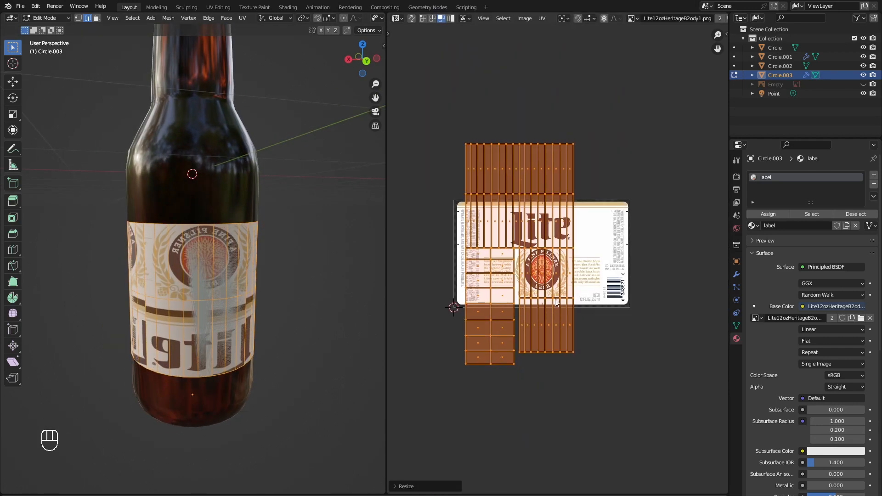
{"action": "key", "text": "s"}
{"action": "middle_click", "coordinate": [592, 303]}
{"action": "left_click", "coordinate": [614, 312]}
{"action": "key", "text": "g"}
{"action": "middle_click", "coordinate": [623, 313]}
{"action": "left_click", "coordinate": [635, 313]}
{"action": "key", "text": "s"}
{"action": "middle_click", "coordinate": [661, 342]}
{"action": "left_click", "coordinate": [664, 345]}
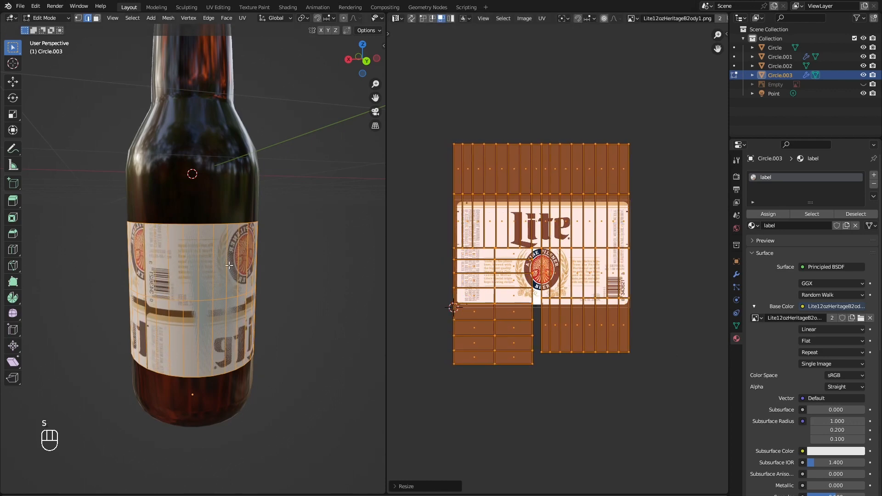
- Rescale the label's UVs along single axes to fit the label artwork to the mesh
{"action": "scroll", "coordinate": [239, 294], "scroll_direction": "up", "scroll_amount": 3}
{"action": "middle_click_drag", "start_coordinate": [220, 294], "coordinate": [258, 282]}
{"action": "key", "text": "s"}
{"action": "middle_click", "coordinate": [661, 335]}
{"action": "left_click", "coordinate": [495, 309]}
{"action": "key", "text": "s"}
{"action": "middle_click", "coordinate": [519, 278]}
{"action": "left_click", "coordinate": [526, 275]}
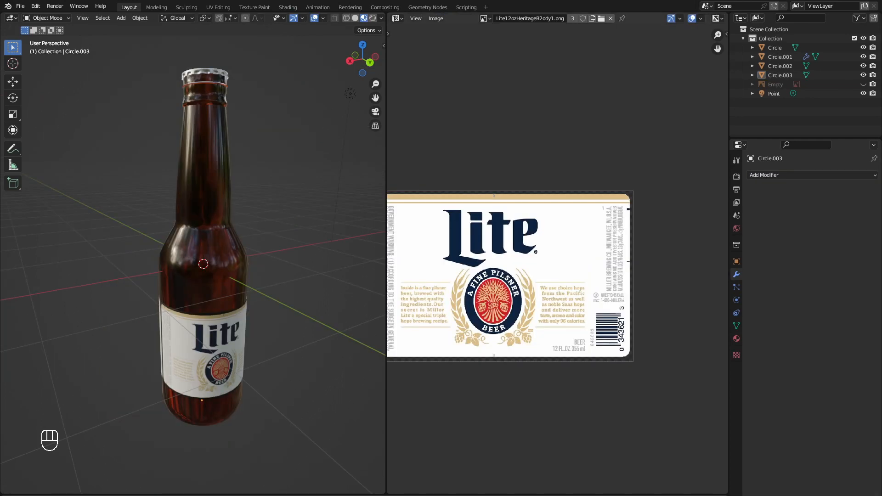
- Join the 3D viewport with the image editor area so the viewport takes over its space
{"action": "middle_click_drag", "start_coordinate": [294, 276], "coordinate": [311, 280]}
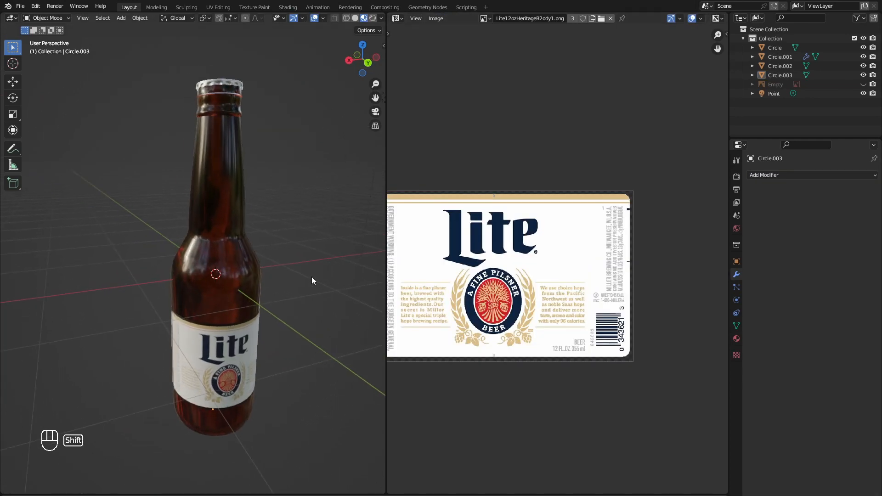
{"action": "right_click", "coordinate": [386, 287]}
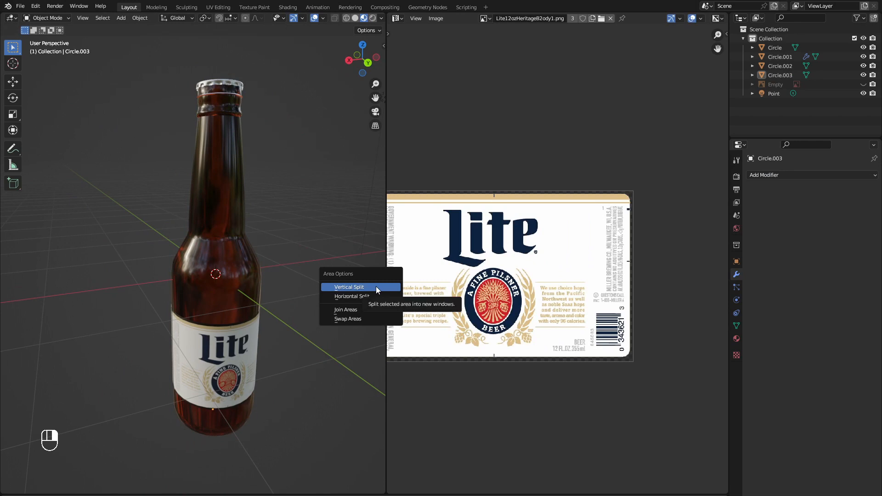
{"action": "left_click", "coordinate": [366, 310]}
{"action": "left_click", "coordinate": [510, 310]}
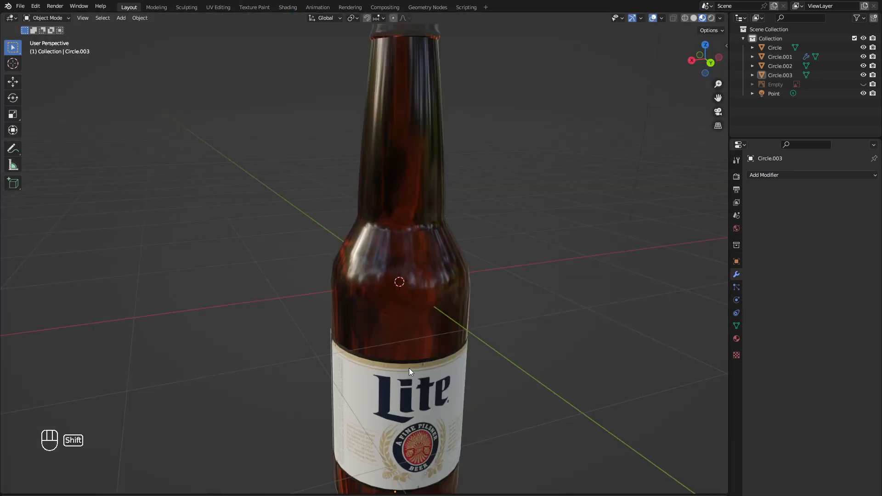
- Import the image beer-bottle-with-a-label-vector-102we01307 as a mesh plane at the origin, working from the top view
{"action": "scroll", "coordinate": [397, 324], "scroll_direction": "down", "scroll_amount": 2}
{"action": "middle_click_drag", "start_coordinate": [397, 324], "coordinate": [457, 291]}
{"action": "left_click", "coordinate": [458, 290]}
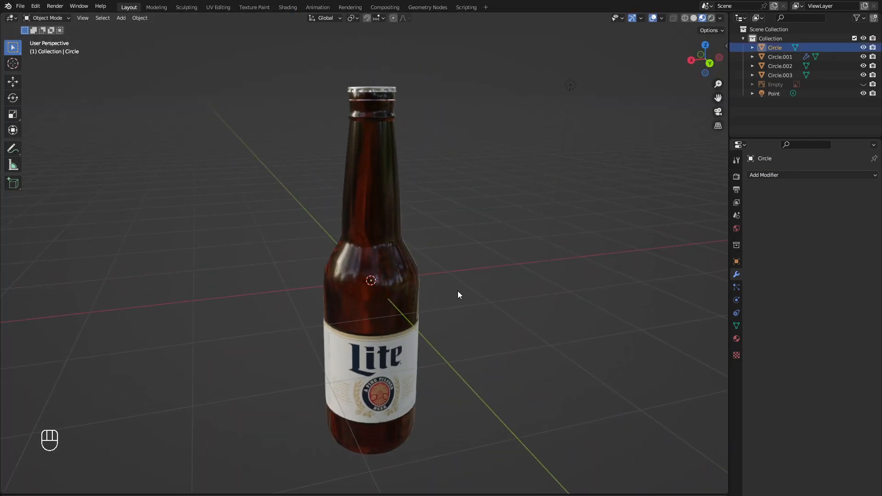
{"action": "middle_click_drag", "start_coordinate": [452, 329], "coordinate": [442, 290], "text": "shift"}
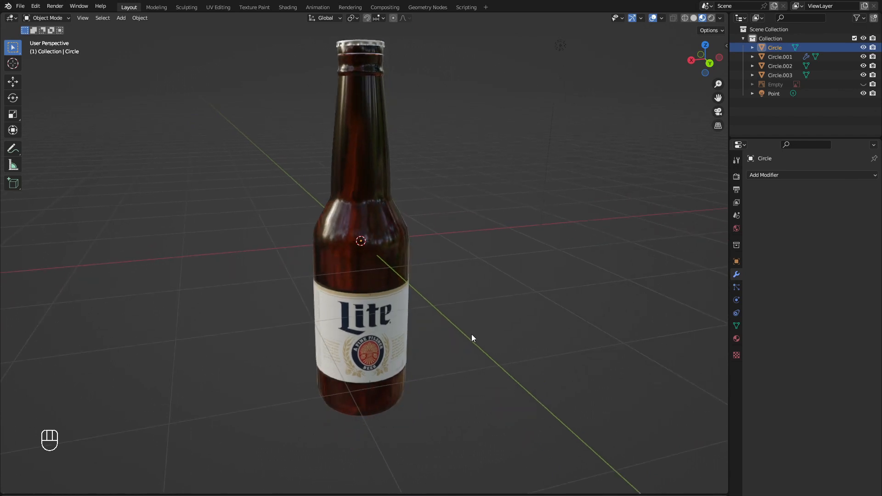
{"action": "left_click", "coordinate": [471, 335]}
{"action": "left_click", "coordinate": [703, 46]}
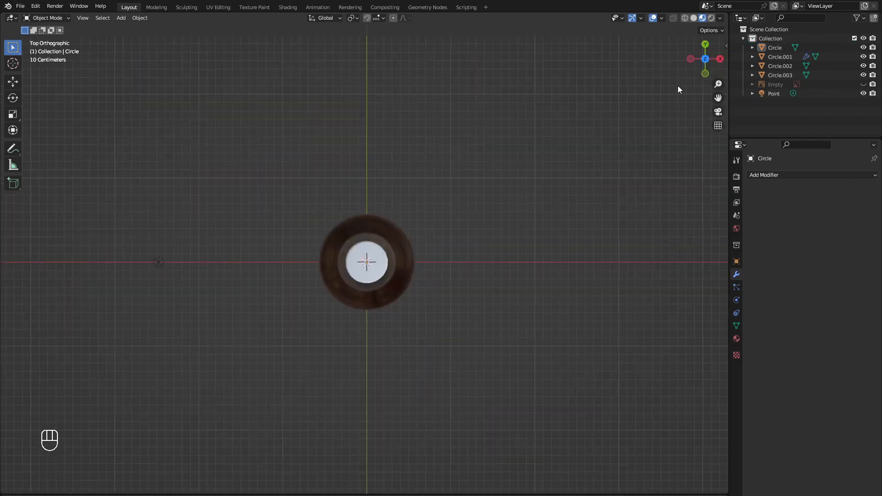
{"action": "middle_click_drag", "start_coordinate": [543, 226], "coordinate": [511, 263], "text": "shift"}
{"action": "key", "text": "shift+a"}
{"action": "mouse_move", "coordinate": [512, 262]}
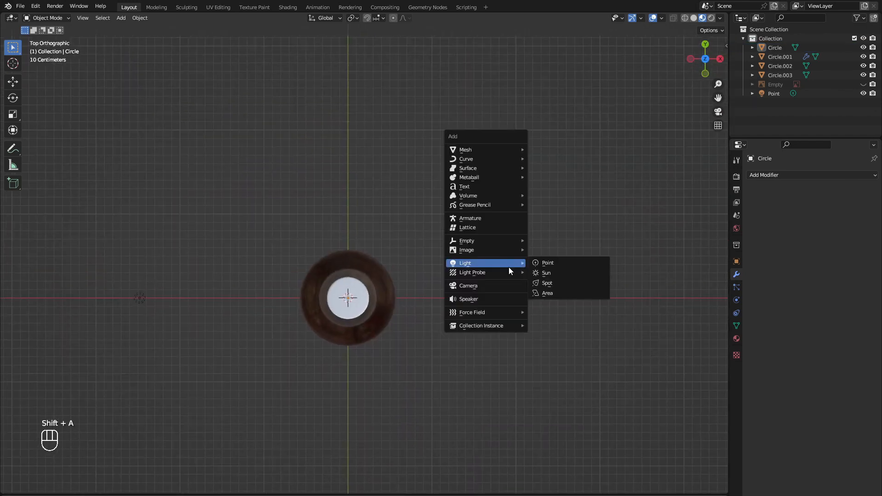
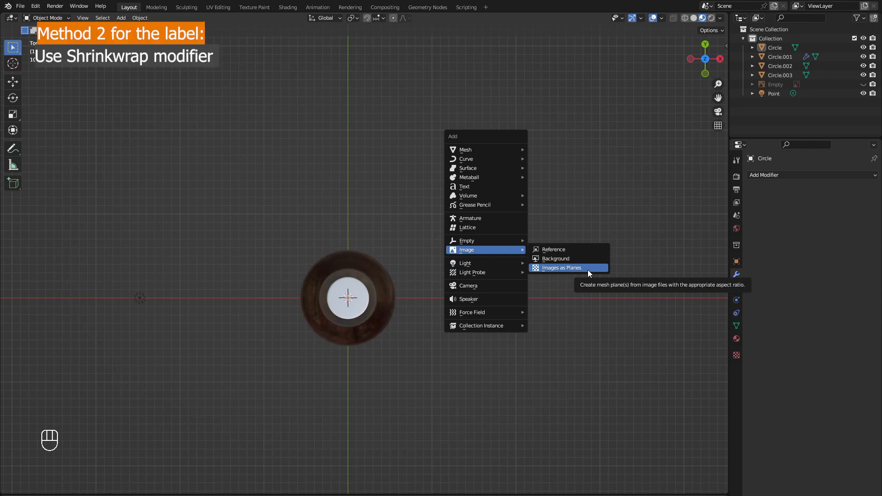
{"action": "key", "text": "Escape"}
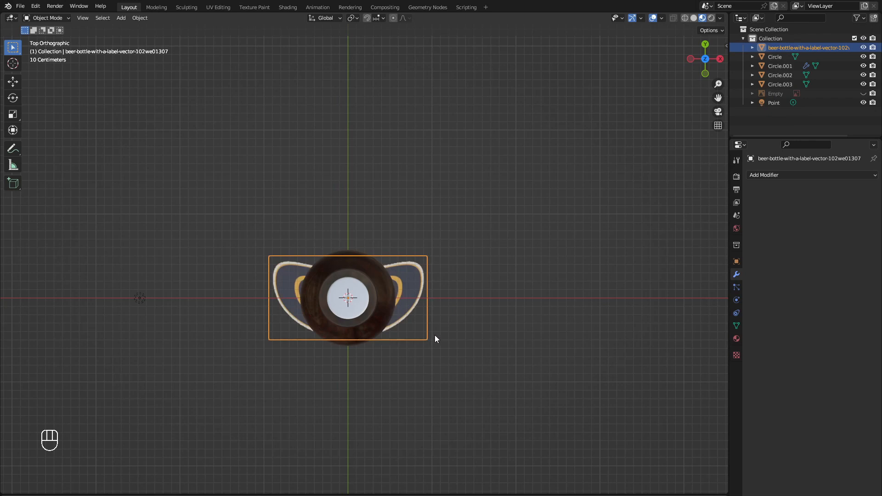
- Move the imported label plane about 1.39 m along Y, out in front of the bottle
{"action": "middle_click_drag", "start_coordinate": [434, 336], "coordinate": [293, 274]}
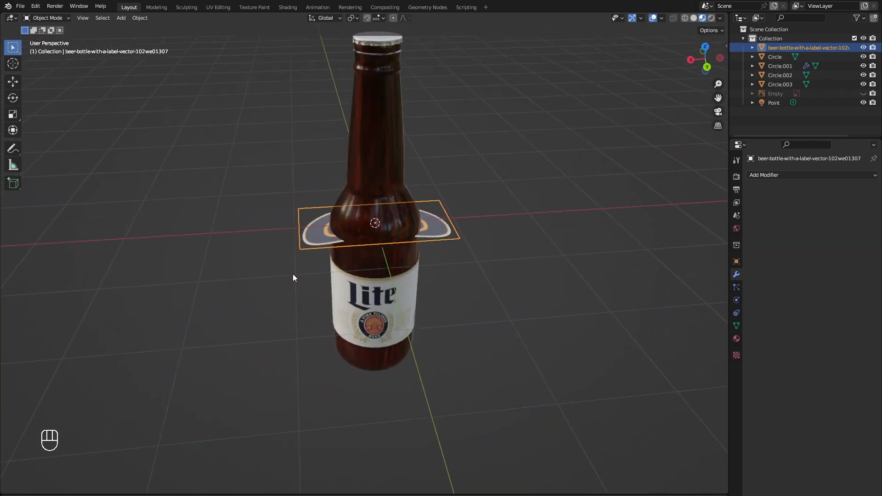
{"action": "key", "text": "g"}
{"action": "key", "text": "y"}
{"action": "left_click", "coordinate": [372, 354]}
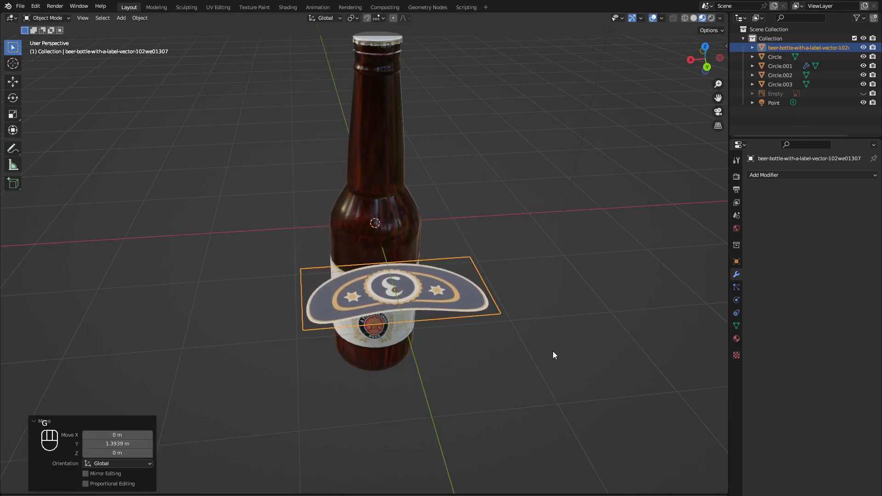
- Rotate the label plane by 180 degrees about the global Z axis
{"action": "key", "text": "r"}
{"action": "key", "text": "z"}
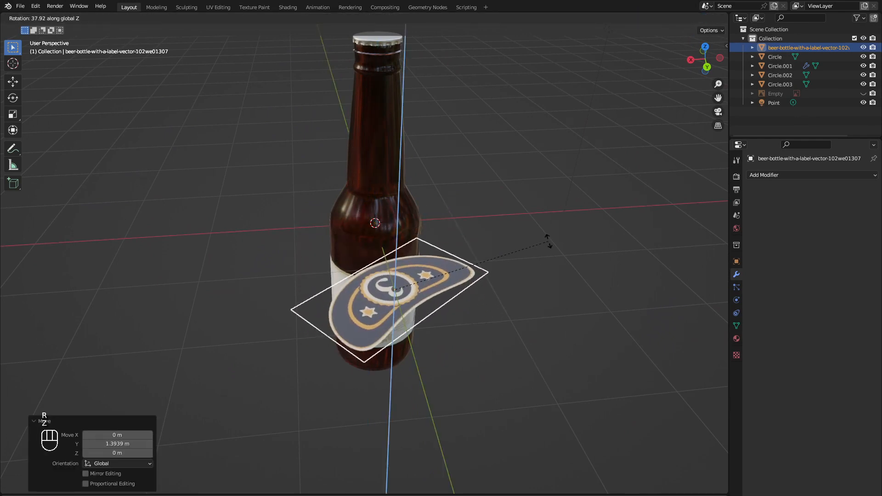
{"action": "key", "text": "KP_1"}
{"action": "key", "text": "KP_8"}
{"action": "key", "text": "KP_0"}
{"action": "key", "text": "KP_Enter"}
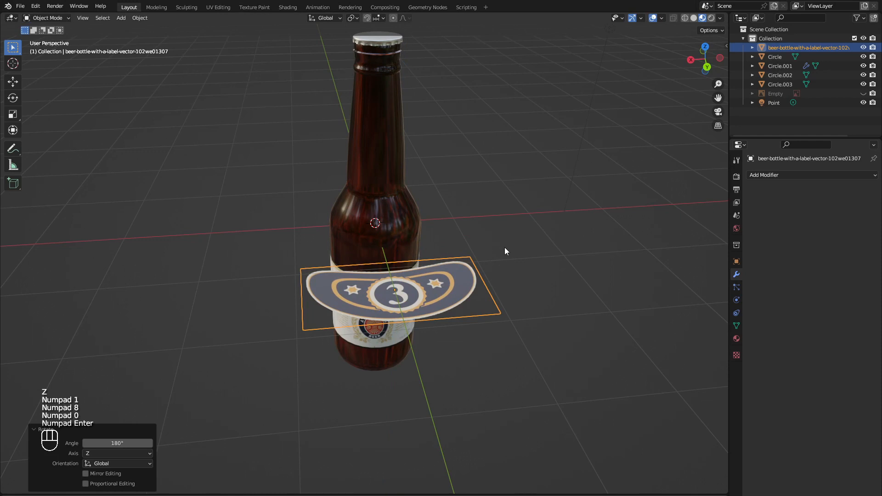
- Try to rotate the label plane by 90 degrees about the global X axis
{"action": "key", "text": "r"}
{"action": "key", "text": "x"}
{"action": "key", "text": "KP_9"}
{"action": "key", "text": "KP_0"}
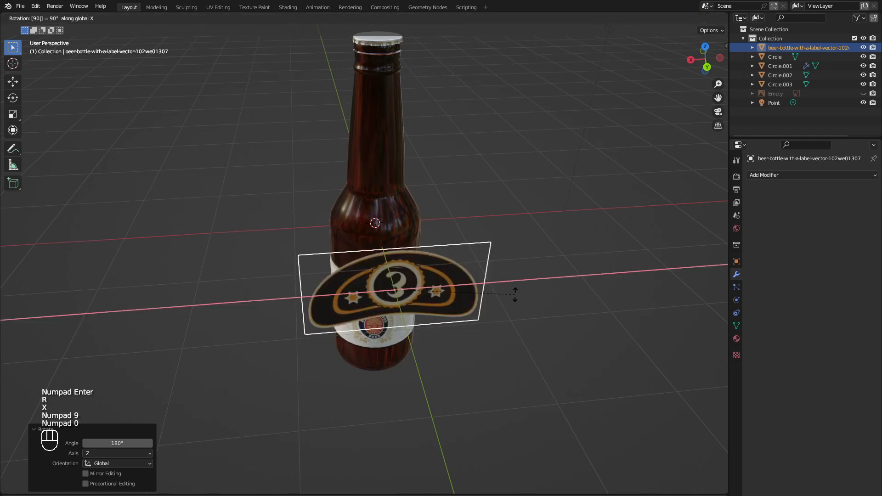
{"action": "key", "text": "KP_Enter"}
{"action": "key", "text": "ctrl+z"}
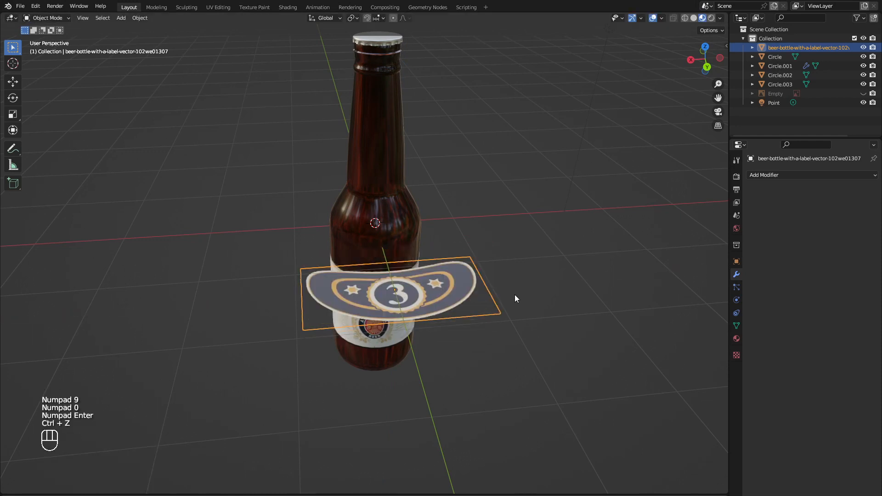
- Rotate the label plane by -90 degrees about the global X axis so it stands upright
{"action": "key", "text": "r"}
{"action": "key", "text": "x"}
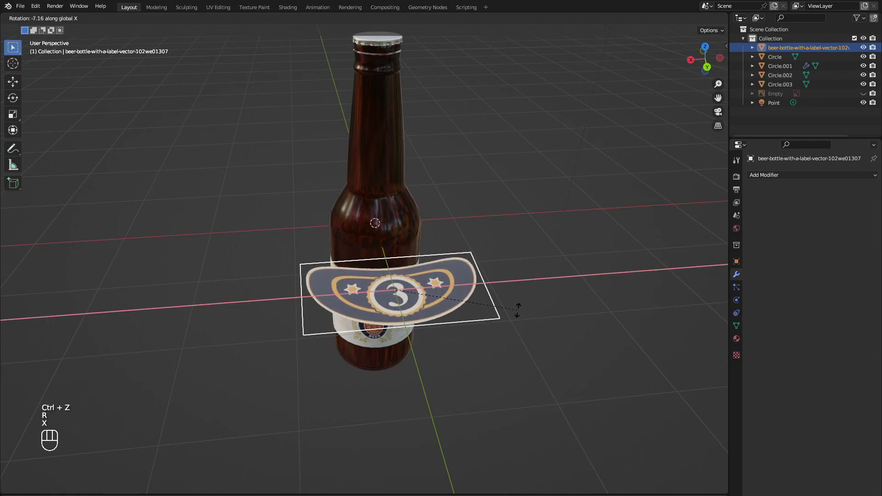
{"action": "key", "text": "KP_Subtract"}
{"action": "key", "text": "KP_9"}
{"action": "key", "text": "KP_0"}
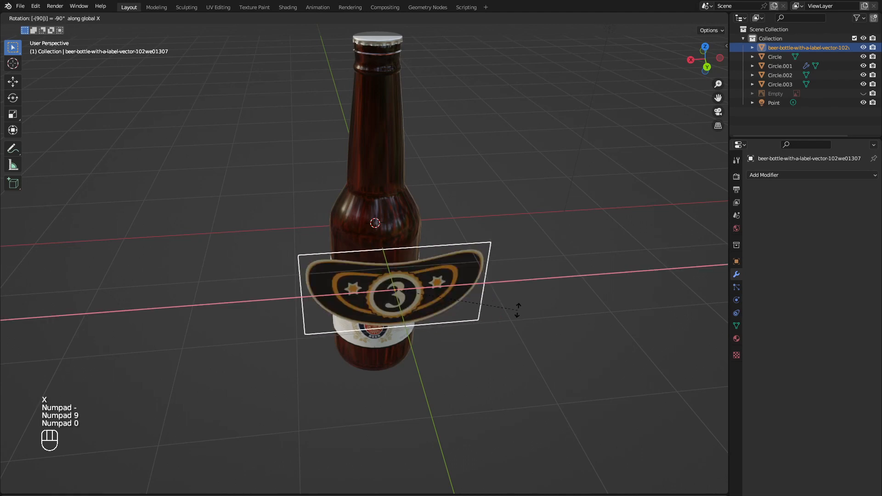
{"action": "key", "text": "KP_Enter"}
- Move the label plane about -0.87 m along Y, back toward the bottle
{"action": "middle_click_drag", "start_coordinate": [462, 304], "coordinate": [525, 316]}
{"action": "key", "text": "g"}
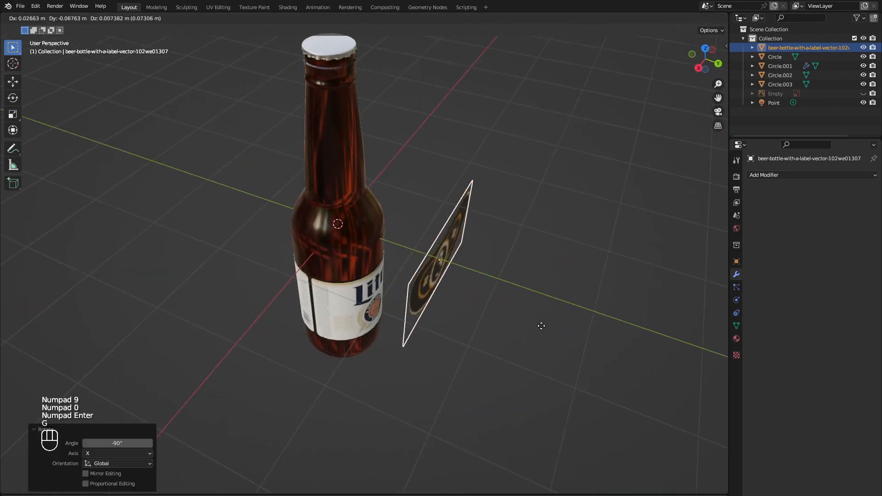
{"action": "key", "text": "y"}
{"action": "left_click", "coordinate": [482, 293]}
- Raise the label plane along Z so it sits in front of the bottle's shoulder and lower neck
{"action": "middle_click_drag", "start_coordinate": [481, 293], "coordinate": [444, 275]}
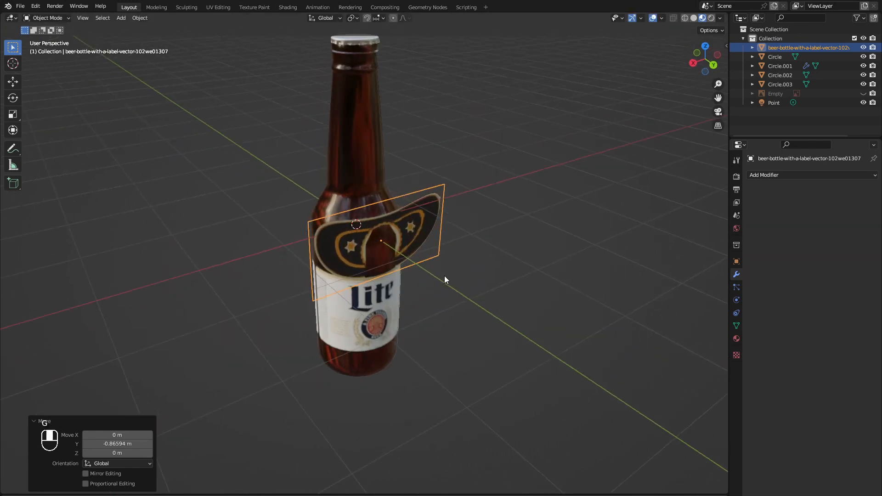
{"action": "scroll", "coordinate": [400, 241], "scroll_direction": "down", "scroll_amount": 1}
{"action": "scroll", "coordinate": [399, 244], "scroll_direction": "up", "scroll_amount": 3}
{"action": "middle_click_drag", "start_coordinate": [396, 243], "coordinate": [396, 357], "text": "shift"}
{"action": "key", "text": "g"}
{"action": "key", "text": "z"}
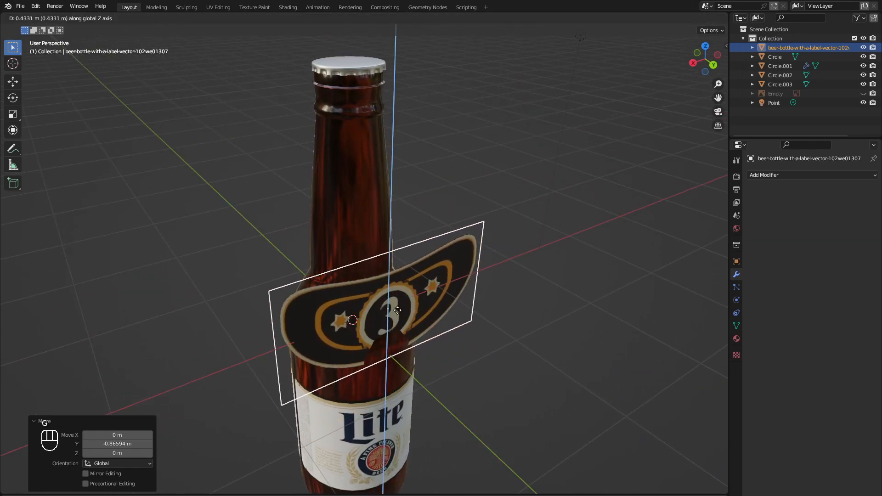
{"action": "left_click", "coordinate": [401, 290]}
- Add 44 evenly spaced vertical loop cuts across the label plane in edit mode
{"action": "middle_click_drag", "start_coordinate": [401, 291], "coordinate": [345, 276]}
{"action": "scroll", "coordinate": [422, 299], "scroll_direction": "up", "scroll_amount": 3}
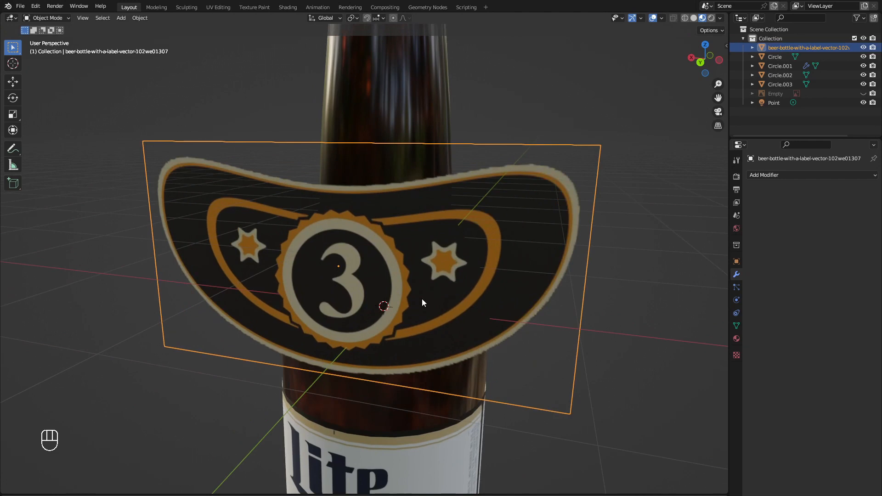
{"action": "scroll", "coordinate": [422, 299], "scroll_direction": "down", "scroll_amount": 2}
{"action": "key", "text": "Tab"}
{"action": "key", "text": "ctrl+r"}
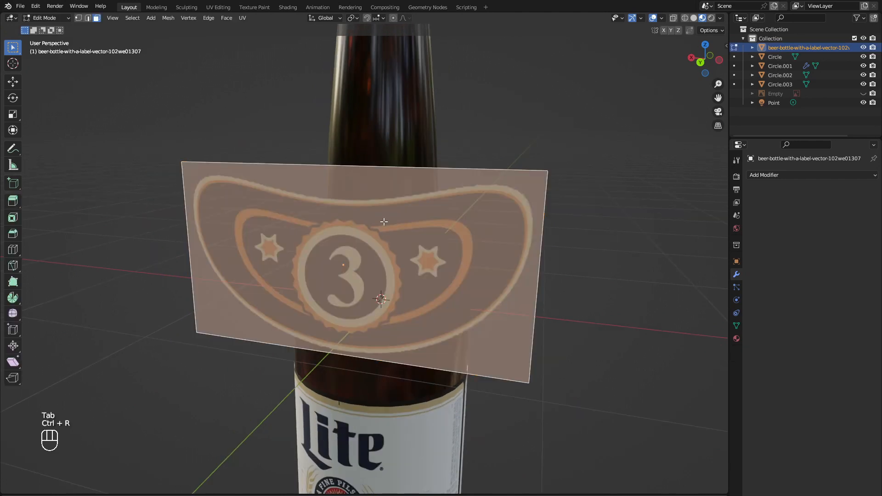
{"action": "scroll", "coordinate": [375, 167], "scroll_direction": "up", "scroll_amount": 20}
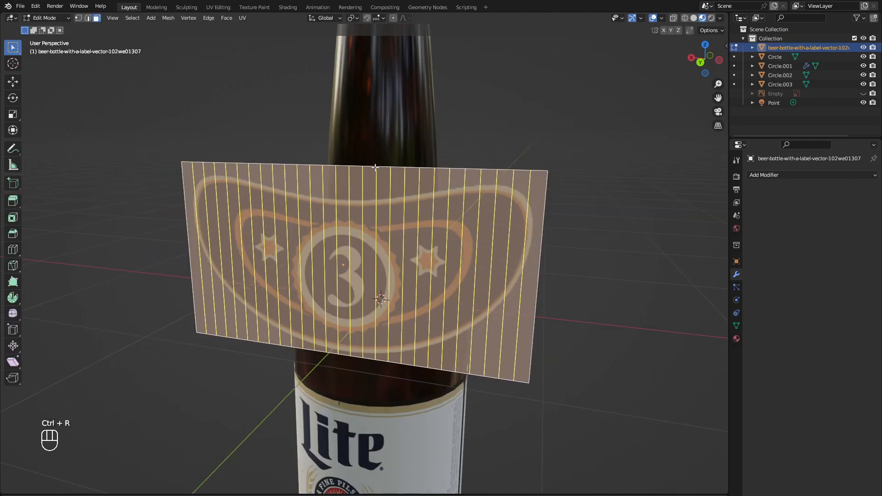
{"action": "scroll", "coordinate": [375, 167], "scroll_direction": "up", "scroll_amount": 14}
{"action": "scroll", "coordinate": [376, 168], "scroll_direction": "up", "scroll_amount": 2}
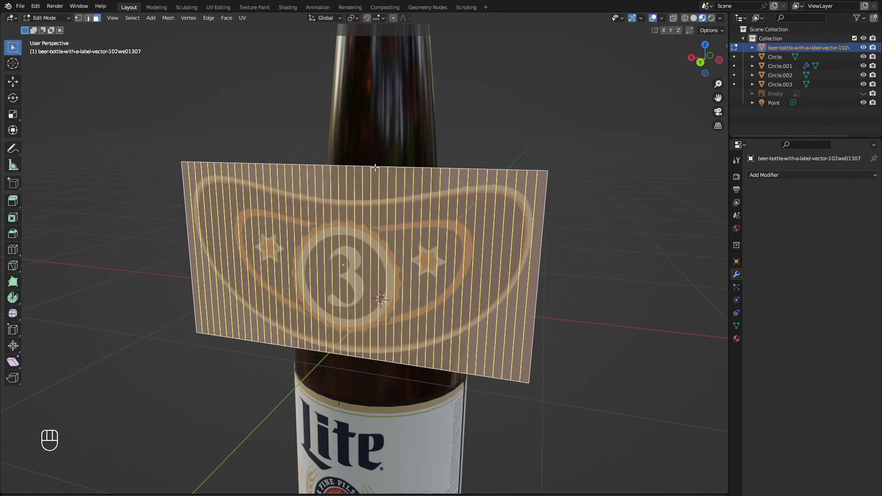
{"action": "left_click", "coordinate": [375, 167]}
{"action": "right_click", "coordinate": [375, 167]}
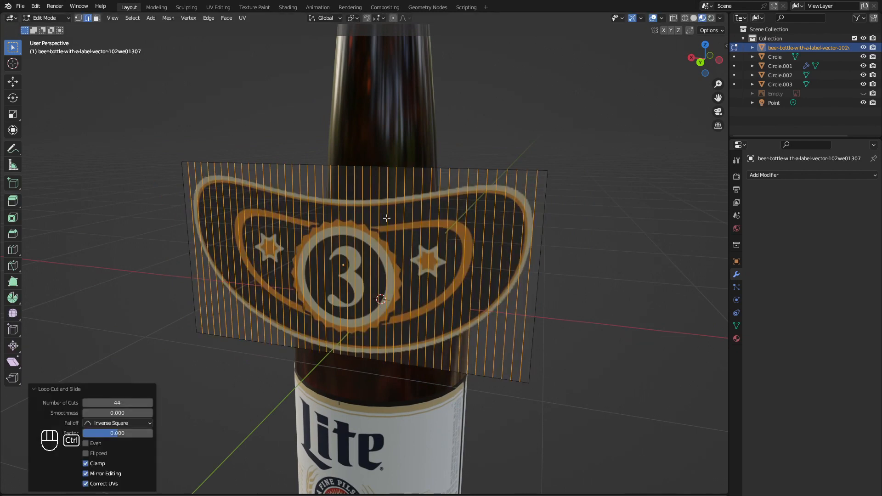
- Add 22 evenly spaced horizontal loop cuts to the label plane, deselect everything and return to object mode
{"action": "key", "text": "ctrl+r"}
{"action": "scroll", "coordinate": [393, 237], "scroll_direction": "up", "scroll_amount": 20}
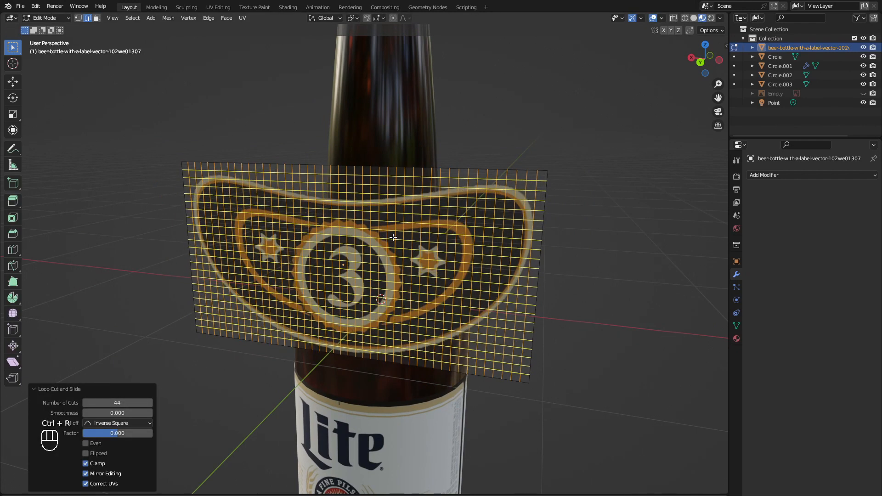
{"action": "left_click", "coordinate": [393, 237]}
{"action": "right_click", "coordinate": [393, 238]}
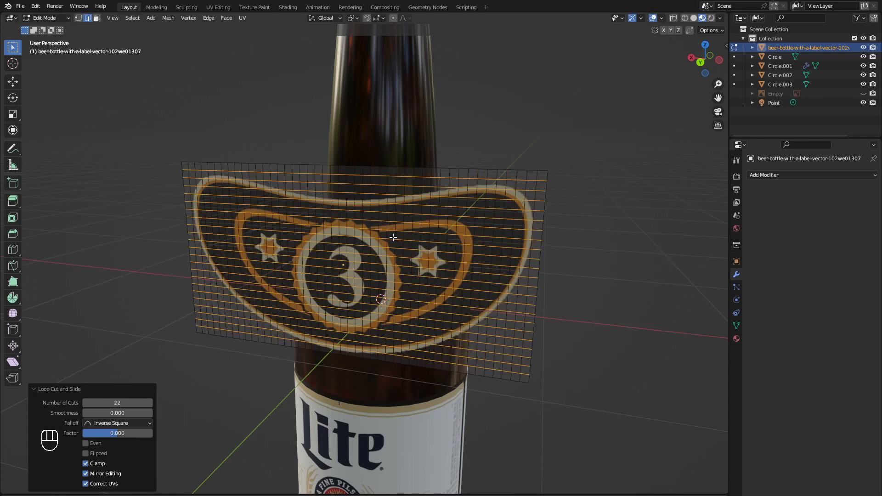
{"action": "key", "text": "alt+a"}
{"action": "middle_click_drag", "start_coordinate": [390, 236], "coordinate": [443, 287]}
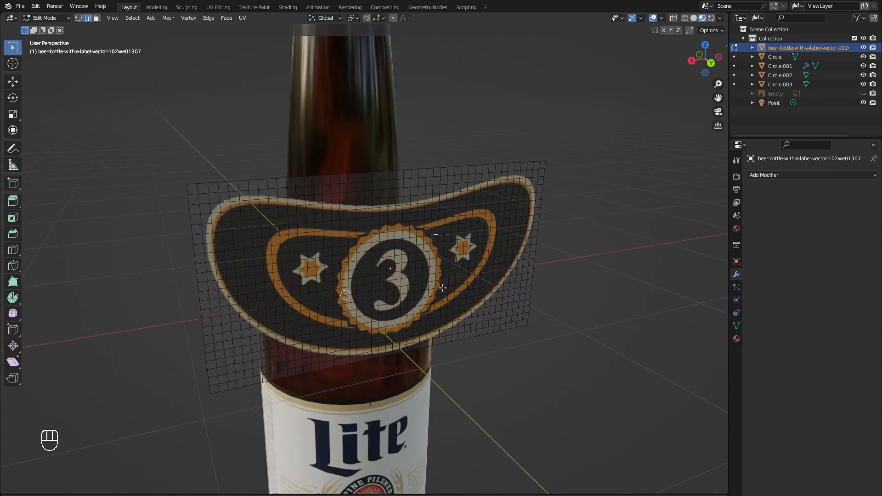
{"action": "key", "text": "Tab"}
- Add a Shrinkwrap modifier to the label plane with the bottle (Circle.001) as target and an offset of 0.01 m
{"action": "left_click", "coordinate": [779, 176]}
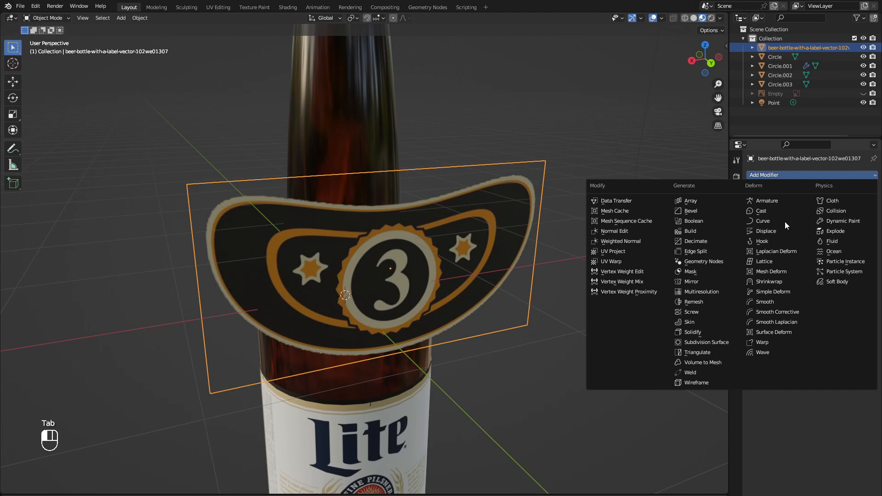
{"action": "left_click", "coordinate": [777, 284]}
{"action": "left_click", "coordinate": [861, 227]}
{"action": "left_click", "coordinate": [346, 128]}
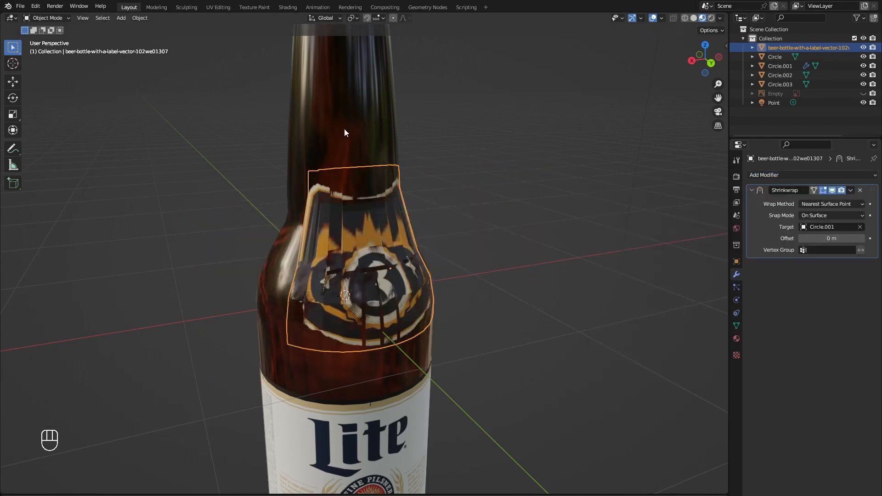
{"action": "left_click", "coordinate": [863, 238]}
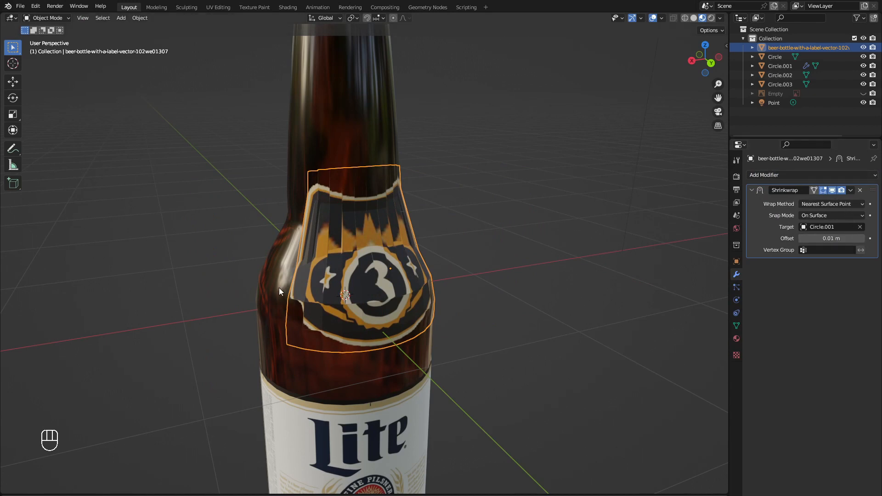
- Add a Subdivision Surface modifier to the label plane and set its viewport level to 3
{"action": "left_click", "coordinate": [762, 176]}
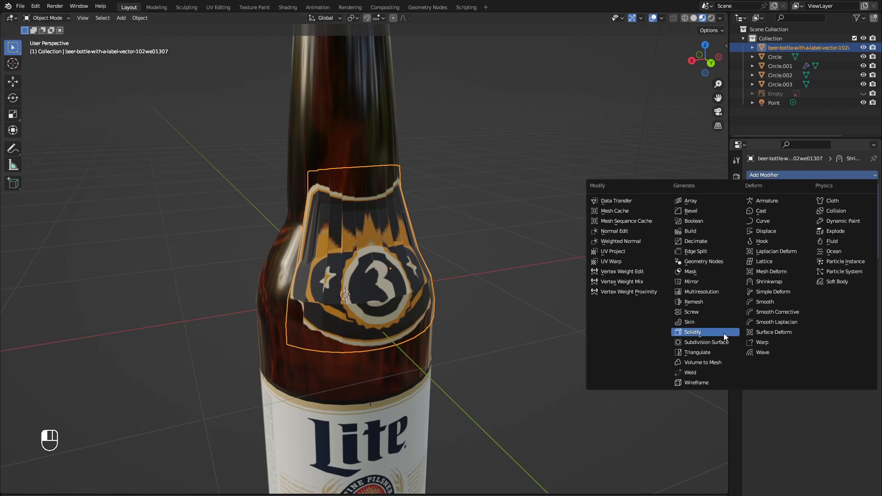
{"action": "left_click", "coordinate": [715, 342]}
{"action": "left_click", "coordinate": [862, 290]}
{"action": "left_click", "coordinate": [862, 291]}
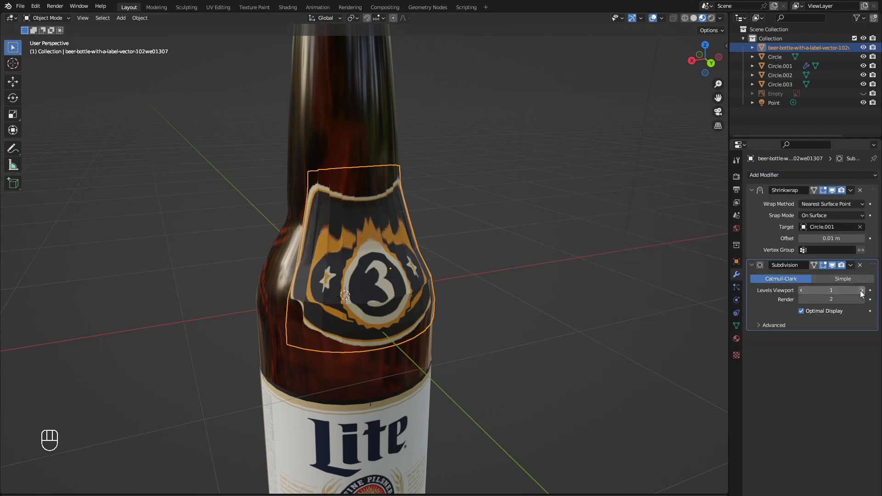
{"action": "scroll", "coordinate": [291, 309], "scroll_direction": "up", "scroll_amount": 3}
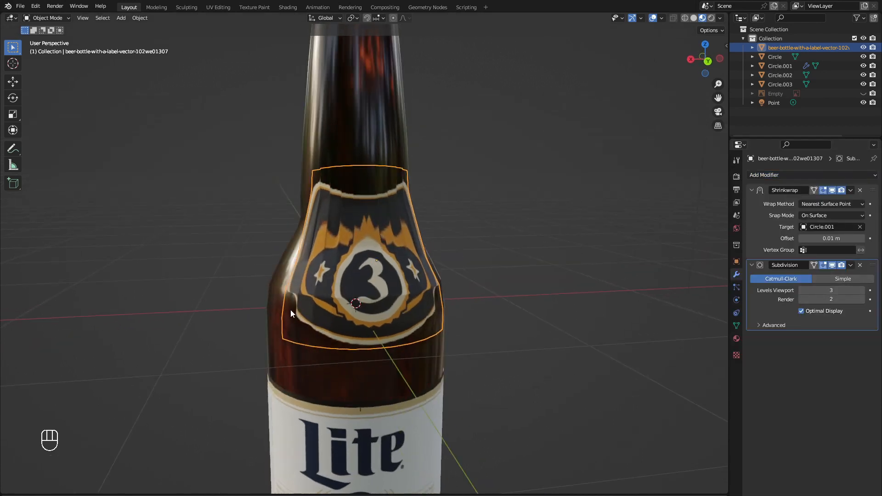
- Scale the neck label down to 0.416 overall, then stretch it by 1.374 along the X axis
{"action": "key", "text": "s"}
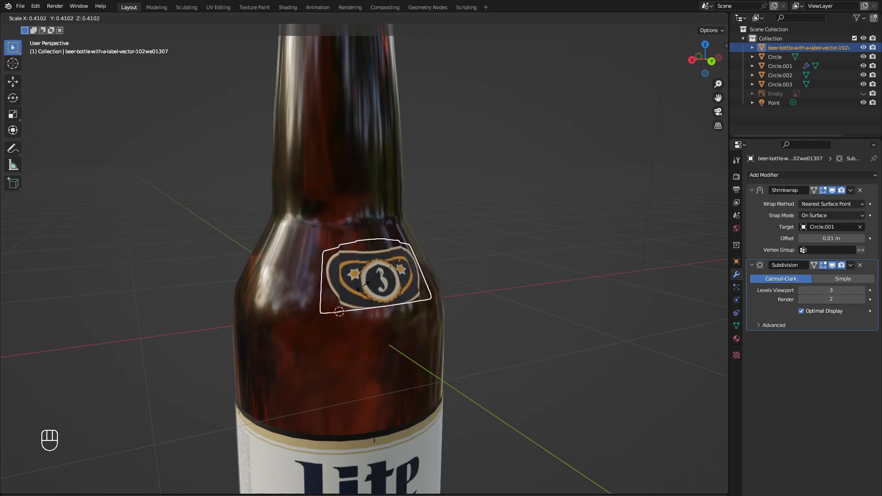
{"action": "left_click", "coordinate": [364, 292]}
{"action": "mouse_move", "coordinate": [363, 294]}
{"action": "middle_mouse_down"}
{"action": "mouse_move", "coordinate": [335, 296]}
{"action": "mouse_move", "coordinate": [349, 294]}
{"action": "middle_mouse_up"}
{"action": "key", "text": "s"}
{"action": "key", "text": "x"}
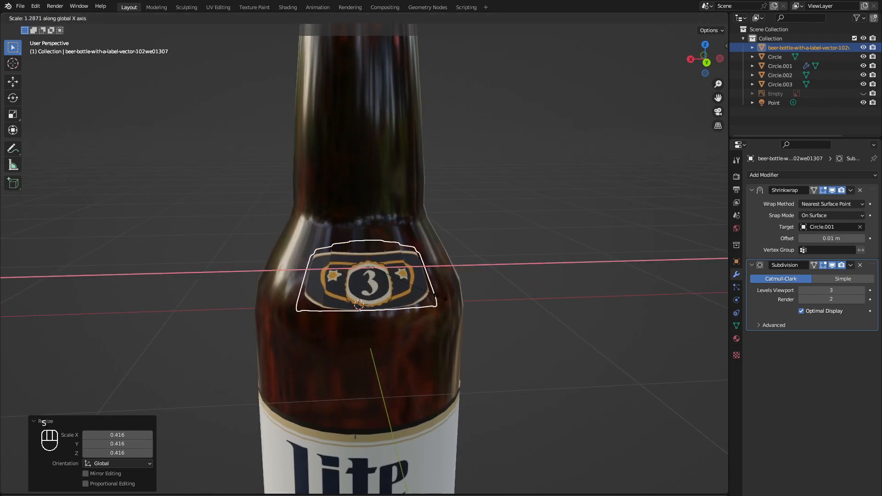
{"action": "left_click", "coordinate": [445, 297]}
{"action": "middle_click_drag", "start_coordinate": [445, 297], "coordinate": [387, 322]}
{"action": "middle_click_drag", "start_coordinate": [387, 322], "coordinate": [378, 293], "text": "shift"}
{"action": "scroll", "coordinate": [344, 304], "scroll_direction": "down", "scroll_amount": 2}
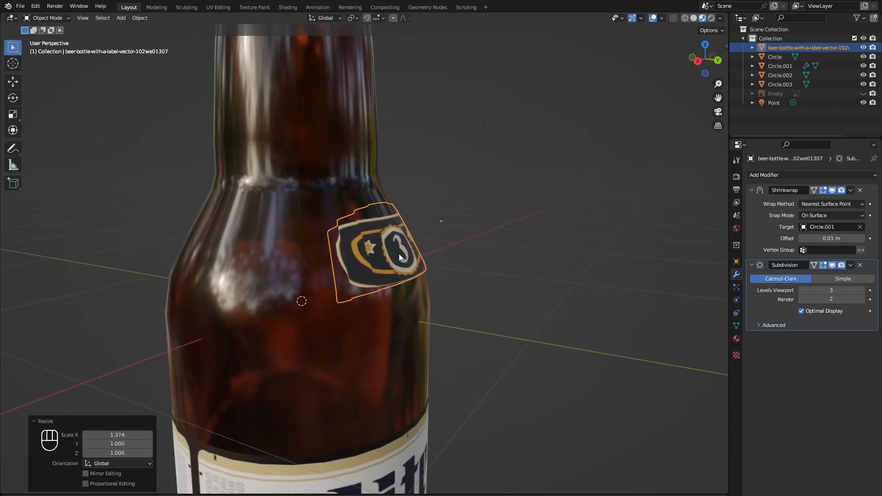
{"action": "scroll", "coordinate": [402, 237], "scroll_direction": "up", "scroll_amount": 3}
{"action": "scroll", "coordinate": [404, 228], "scroll_direction": "down", "scroll_amount": 3}
- Add a Subdivision Surface modifier to the bottle (Circle.001) and set its viewport level to 3
{"action": "left_click", "coordinate": [305, 269]}
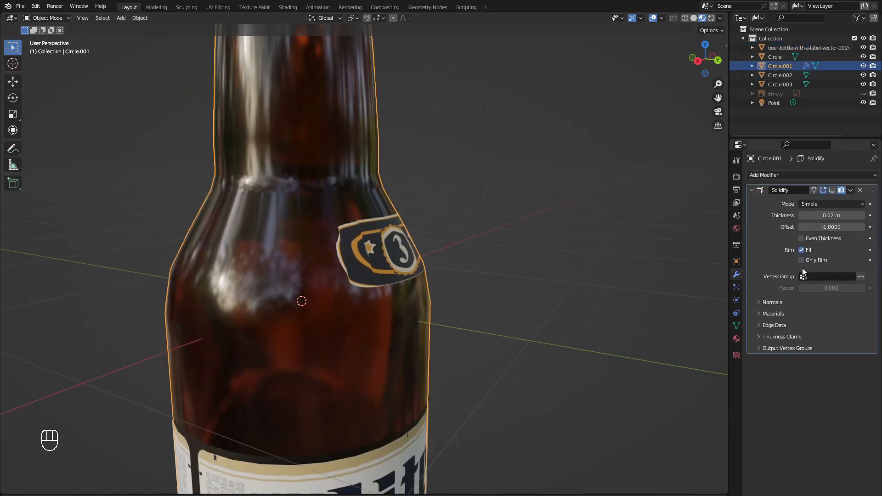
{"action": "left_click", "coordinate": [810, 177]}
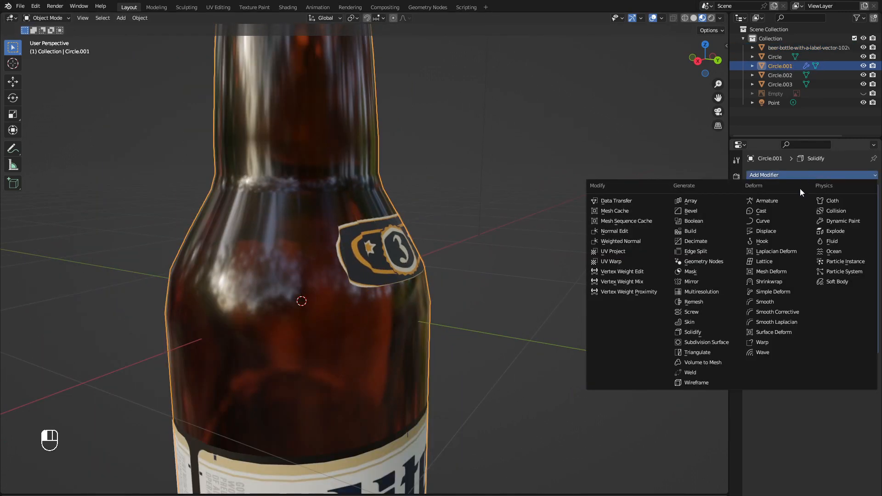
{"action": "left_click", "coordinate": [720, 344]}
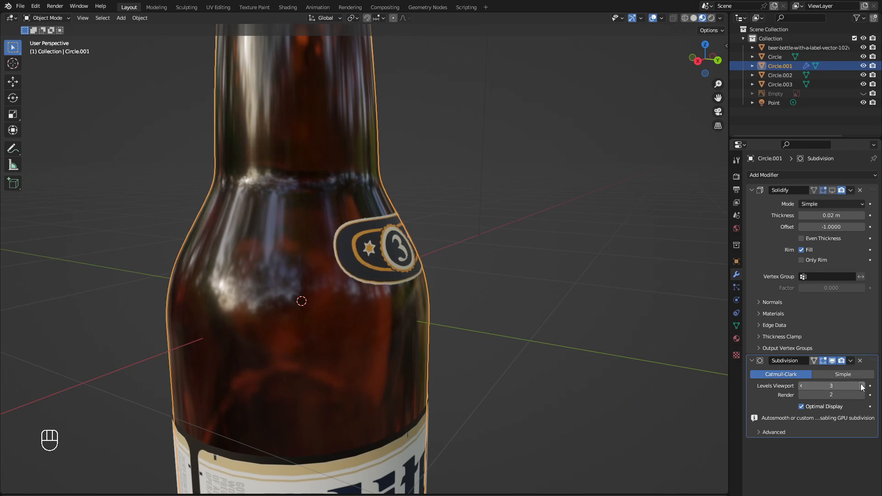
{"action": "middle_click_drag", "start_coordinate": [465, 321], "coordinate": [440, 263]}
- Move the neck label down slightly so it sits centred on the bottle's shoulder, and deselect it
{"action": "left_click", "coordinate": [373, 282]}
{"action": "key", "text": "g"}
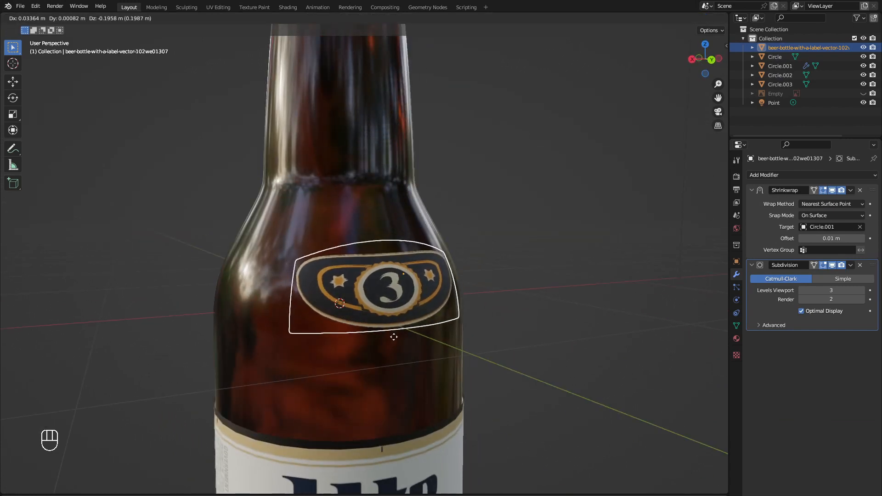
{"action": "left_click", "coordinate": [418, 330]}
{"action": "middle_click_drag", "start_coordinate": [418, 331], "coordinate": [460, 285]}
{"action": "left_click", "coordinate": [457, 330]}
{"action": "scroll", "coordinate": [460, 285], "scroll_direction": "up", "scroll_amount": 5}
{"action": "middle_click_drag", "start_coordinate": [459, 285], "coordinate": [402, 270], "text": "shift"}
{"action": "scroll", "coordinate": [412, 303], "scroll_direction": "down", "scroll_amount": 6}
{"action": "scroll", "coordinate": [395, 267], "scroll_direction": "down", "scroll_amount": 1}
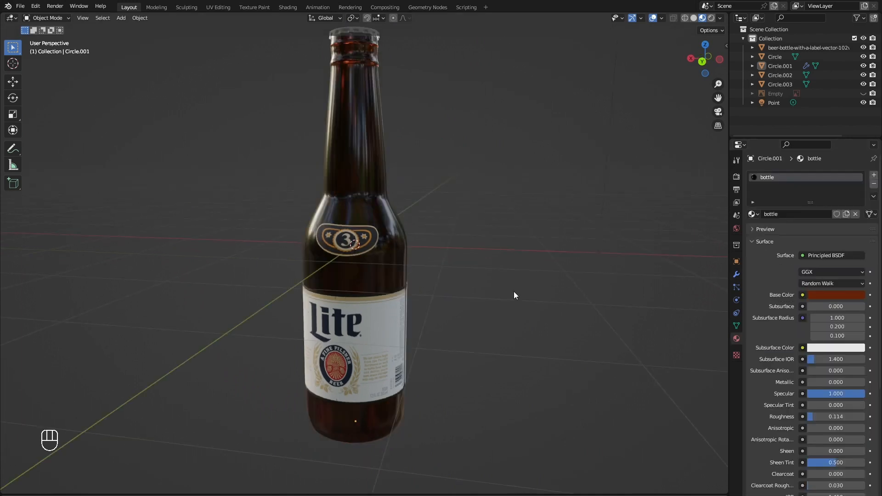
- Add a mesh plane and move it down 2.1 m along Z to the bottle's base
{"action": "scroll", "coordinate": [513, 293], "scroll_direction": "down", "scroll_amount": 1}
{"action": "key", "text": "shift+a"}
{"action": "mouse_move", "coordinate": [468, 194]}
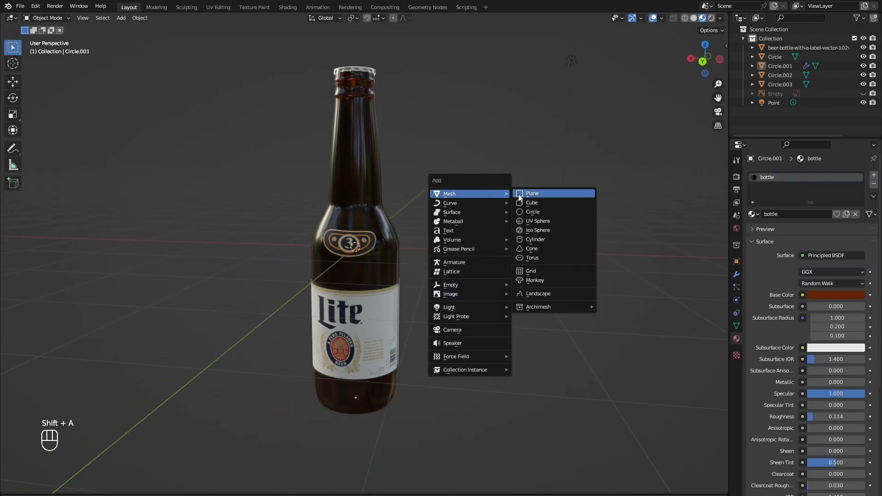
{"action": "left_click", "coordinate": [519, 194]}
{"action": "left_click", "coordinate": [702, 67]}
{"action": "key", "text": "g"}
{"action": "key", "text": "z"}
{"action": "left_click", "coordinate": [542, 406]}
- Scale the plane up to about 33 times its size as a wide floor, and deselect it
{"action": "middle_click_drag", "start_coordinate": [542, 406], "coordinate": [433, 343]}
{"action": "scroll", "coordinate": [434, 343], "scroll_direction": "down", "scroll_amount": 2}
{"action": "key", "text": "s"}
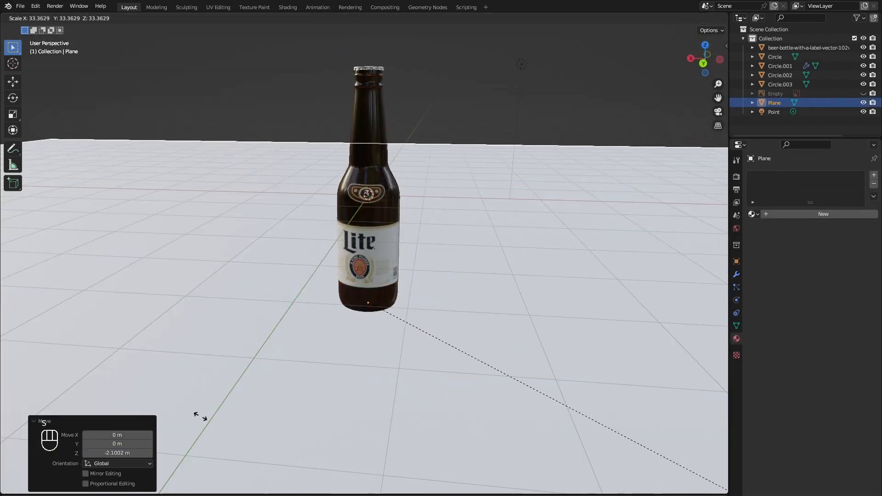
{"action": "left_click", "coordinate": [199, 415]}
{"action": "left_click", "coordinate": [454, 138]}
{"action": "middle_click_drag", "start_coordinate": [454, 138], "coordinate": [469, 133]}
- Set the world background color to black and switch the viewport to rendered shading
{"action": "left_click", "coordinate": [737, 229]}
{"action": "left_click", "coordinate": [830, 233]}
{"action": "left_click_drag", "start_coordinate": [858, 156], "coordinate": [858, 177]}
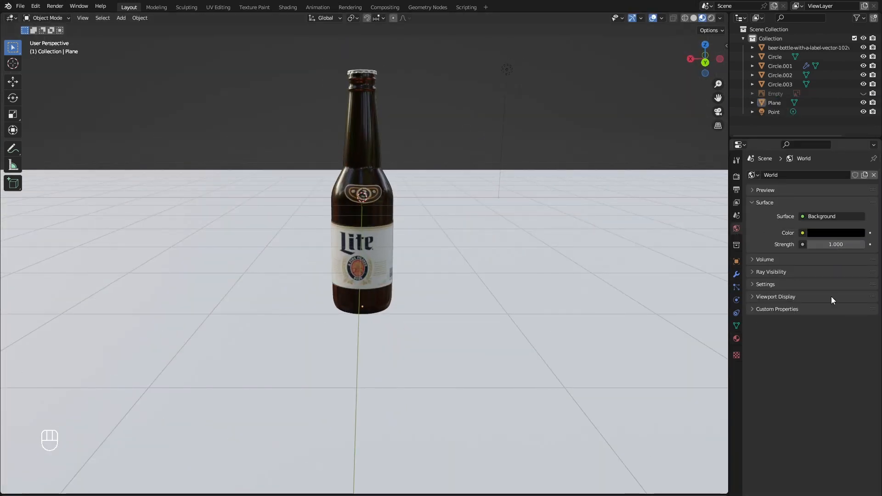
{"action": "key", "text": "z"}
{"action": "left_click", "coordinate": [571, 105]}
- Duplicate the point light and shift the copy about 4.9 m along the X axis
{"action": "middle_click_drag", "start_coordinate": [467, 218], "coordinate": [511, 167]}
{"action": "key", "text": "shift+d"}
{"action": "key", "text": "x"}
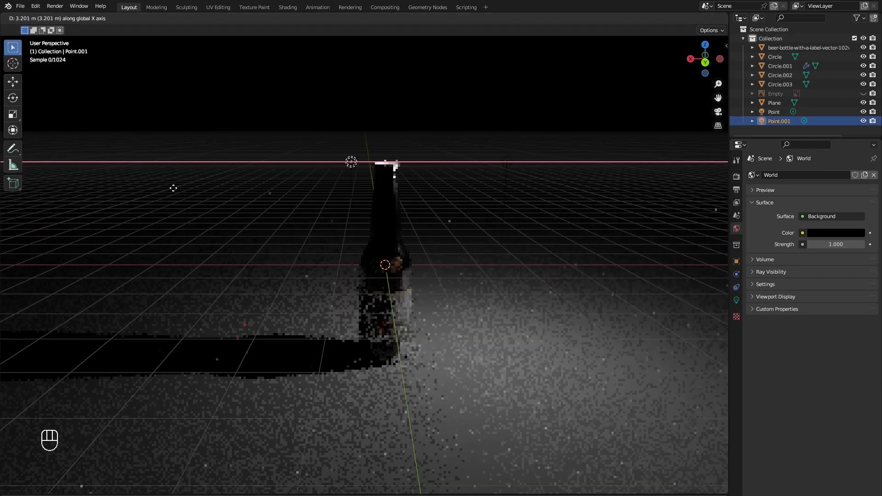
{"action": "left_click", "coordinate": [98, 195]}
{"action": "middle_click_drag", "start_coordinate": [401, 288], "coordinate": [536, 238]}
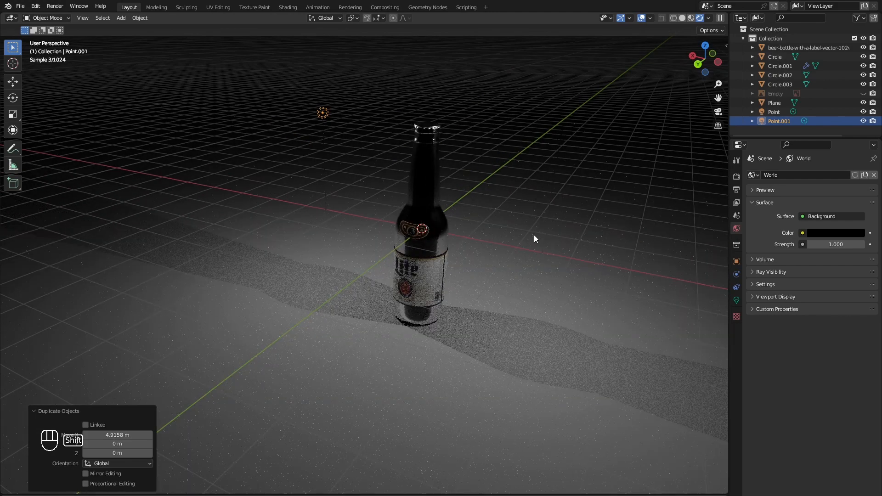
- Move the duplicated light horizontally by about -1.3 m in X and 4.43 m in Y, and raise it about 1 m
{"action": "key", "text": "g"}
{"action": "key", "text": "shift+z"}
{"action": "left_click", "coordinate": [422, 300]}
{"action": "key", "text": "g"}
{"action": "key", "text": "z"}
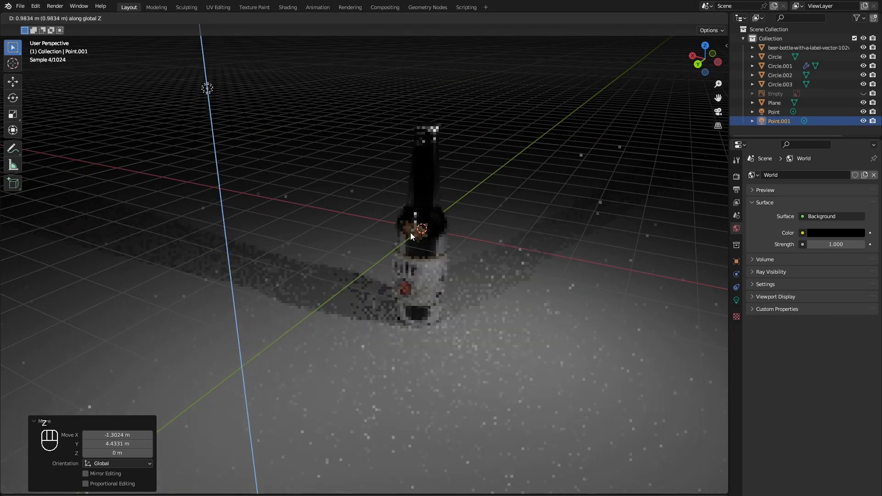
{"action": "left_click", "coordinate": [410, 232]}
{"action": "middle_click_drag", "start_coordinate": [410, 233], "coordinate": [418, 292]}
- Set the specular value of the bottle's material to 0.803
{"action": "left_click", "coordinate": [418, 292]}
{"action": "left_click", "coordinate": [736, 340]}
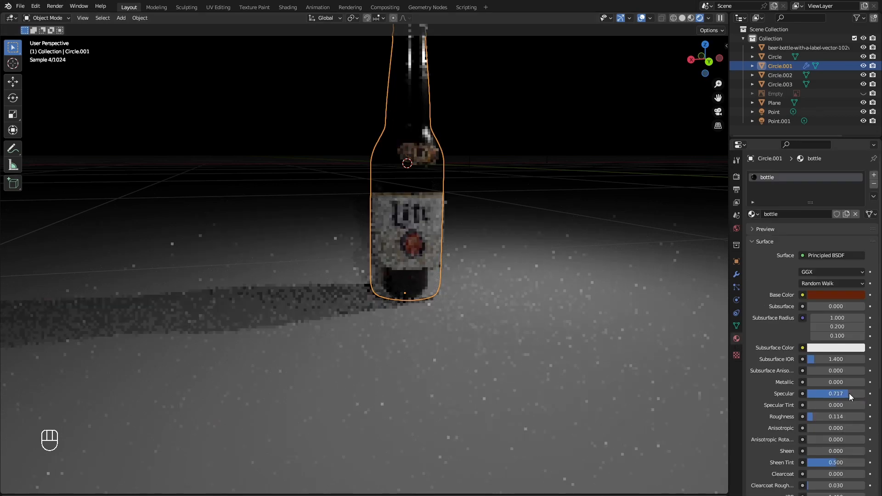
{"action": "scroll", "coordinate": [763, 478], "scroll_direction": "down", "scroll_amount": 2}
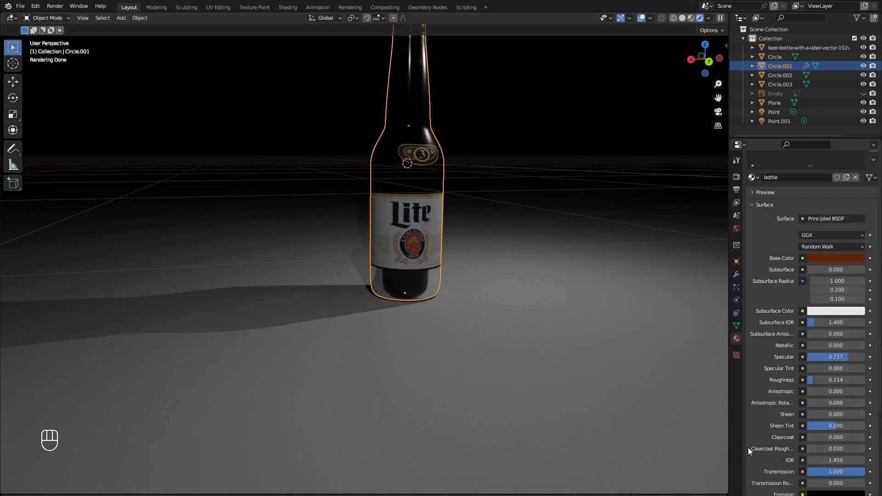
{"action": "left_click_drag", "start_coordinate": [813, 357], "coordinate": [855, 346]}
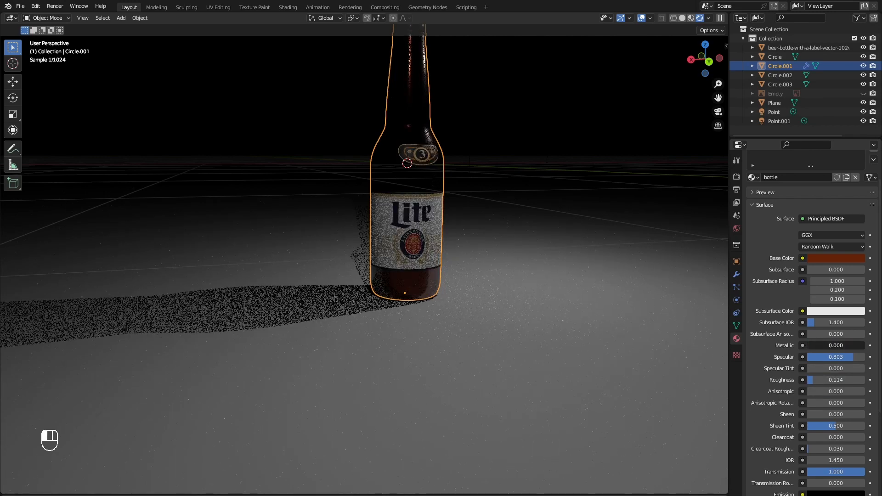
- Add a spot light and raise it about 7.55 m along Z above the bottle
{"action": "scroll", "coordinate": [466, 324], "scroll_direction": "down", "scroll_amount": 5}
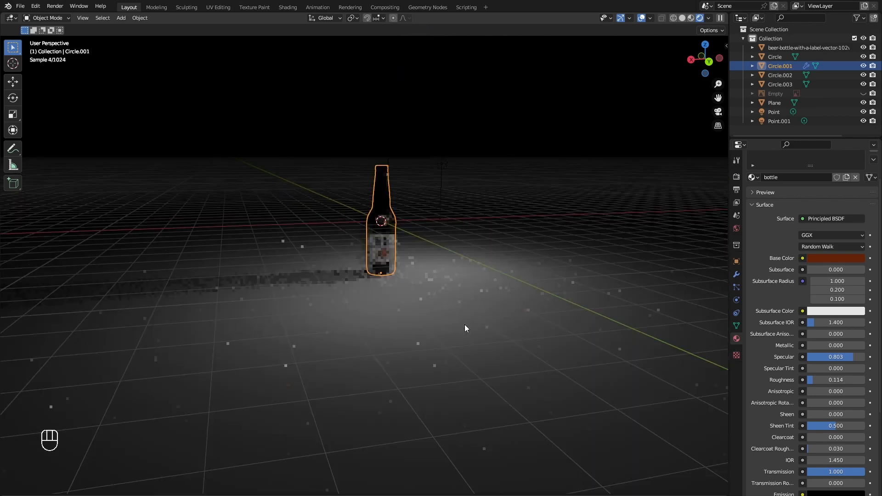
{"action": "left_click", "coordinate": [445, 270]}
{"action": "key", "text": "shift+a"}
{"action": "mouse_move", "coordinate": [425, 383]}
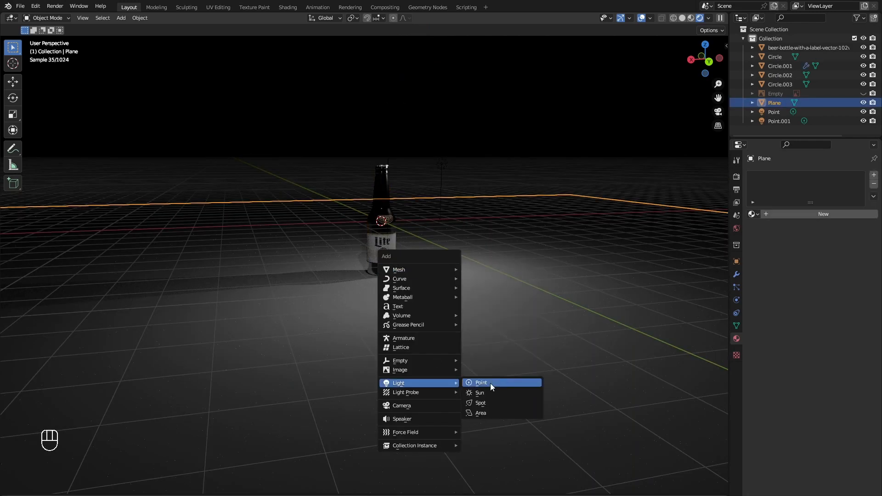
{"action": "left_click", "coordinate": [476, 404]}
{"action": "key", "text": "g"}
{"action": "key", "text": "z"}
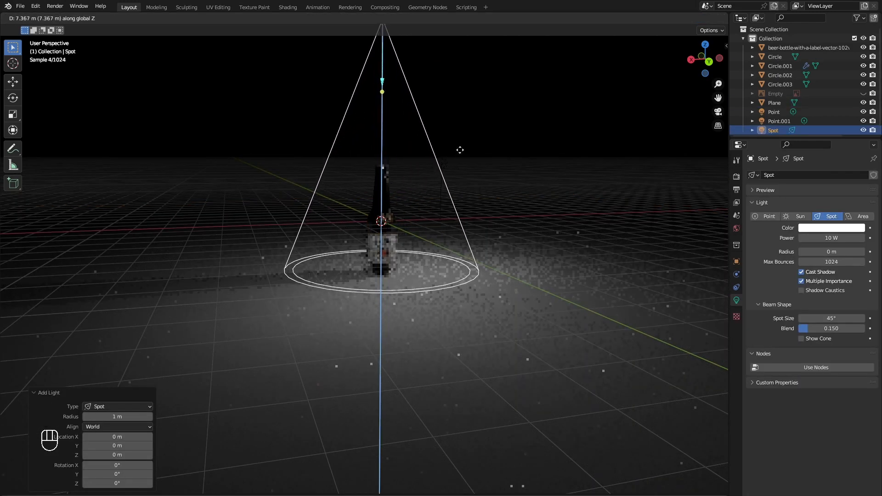
{"action": "left_click", "coordinate": [460, 149]}
- Set the spot light's power to 500 W and its radius to 10 m
{"action": "scroll", "coordinate": [451, 153], "scroll_direction": "up", "scroll_amount": 3}
{"action": "double_click", "coordinate": [835, 239]}
{"action": "type", "text": "50"}
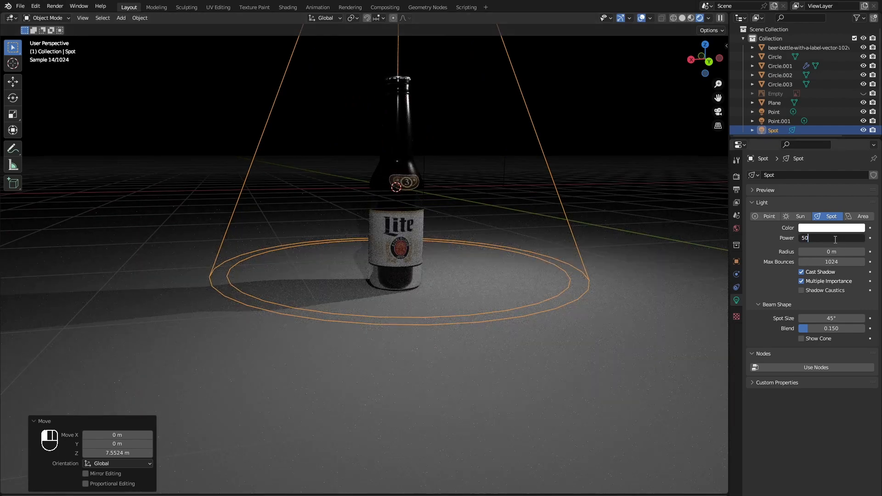
{"action": "type", "text": "0"}
{"action": "key", "text": "Return"}
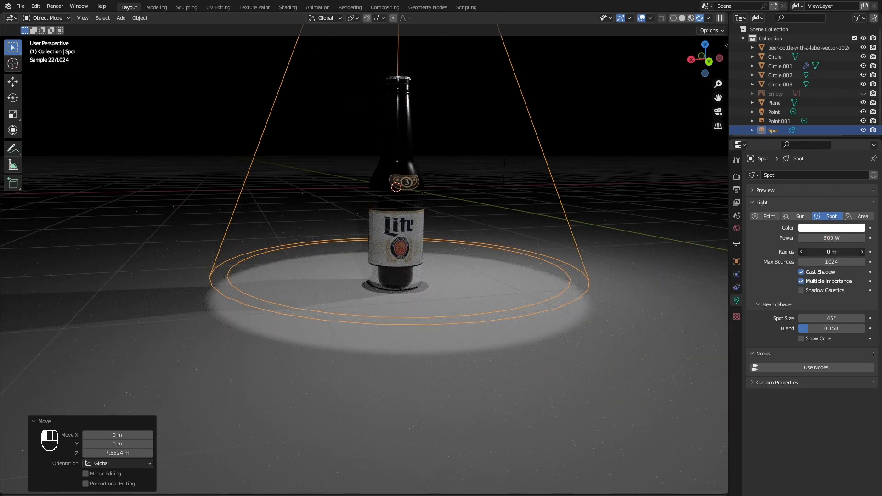
{"action": "left_click", "coordinate": [838, 254]}
{"action": "type", "text": "10"}
{"action": "key", "text": "Return"}
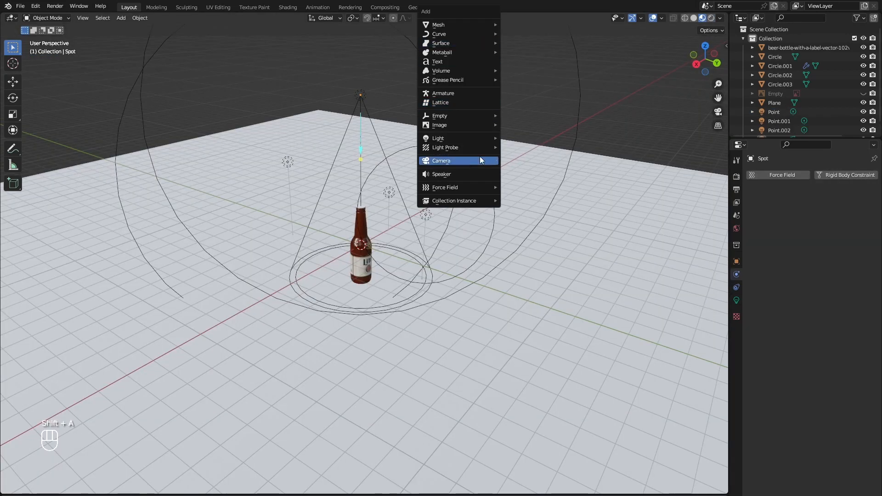
- Add a camera, move it about 9.4 m along Y, and split the 3D viewport to show the camera view alongside
{"action": "left_click", "coordinate": [480, 159]}
{"action": "key", "text": "g"}
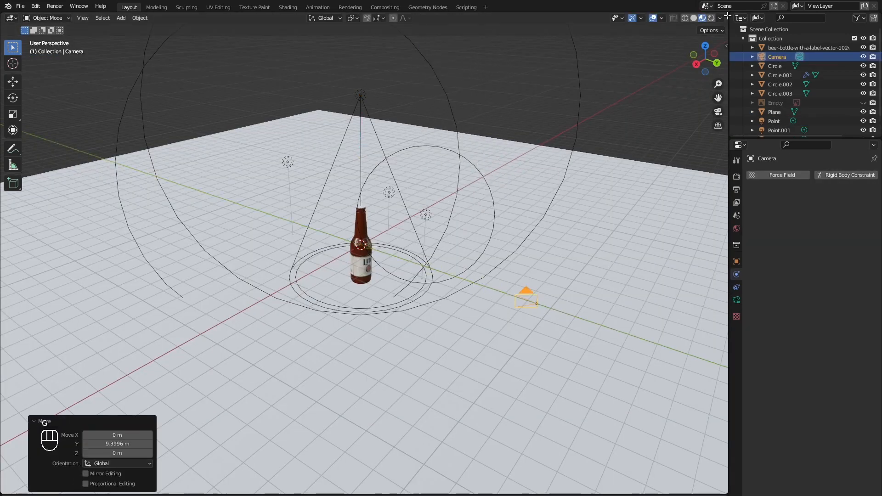
{"action": "left_click_drag", "start_coordinate": [728, 16], "coordinate": [413, 35]}
{"action": "key", "text": "KP_0"}
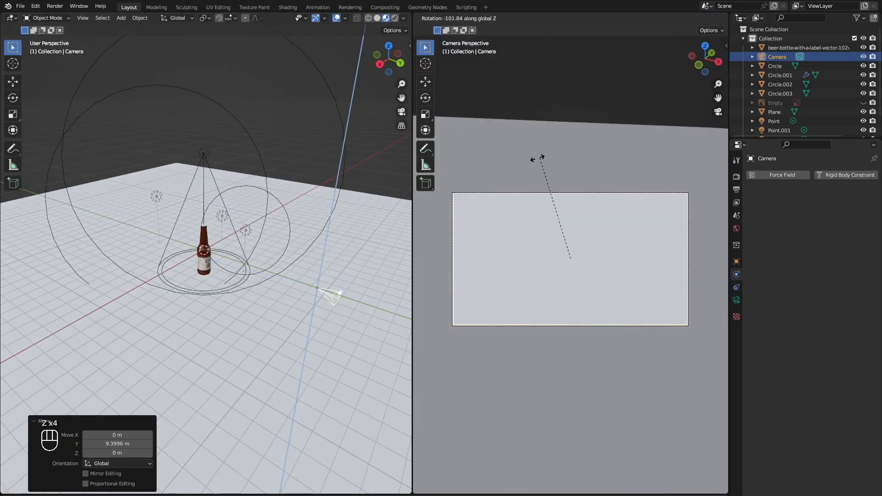
- Show the camera view in the first viewport and rotate the camera 56.1° about Z toward the bottle
{"action": "key", "text": "Escape"}
{"action": "key", "text": "KP_0"}
{"action": "scroll", "coordinate": [527, 263], "scroll_direction": "up", "scroll_amount": 5}
{"action": "key", "text": "KP_0"}
{"action": "middle_click_drag", "start_coordinate": [528, 270], "coordinate": [492, 270]}
{"action": "key", "text": "r"}
{"action": "key", "text": "z"}
{"action": "left_click", "coordinate": [564, 268]}
{"action": "scroll", "coordinate": [565, 268], "scroll_direction": "down", "scroll_amount": 3}
{"action": "middle_click_drag", "start_coordinate": [564, 277], "coordinate": [611, 271]}
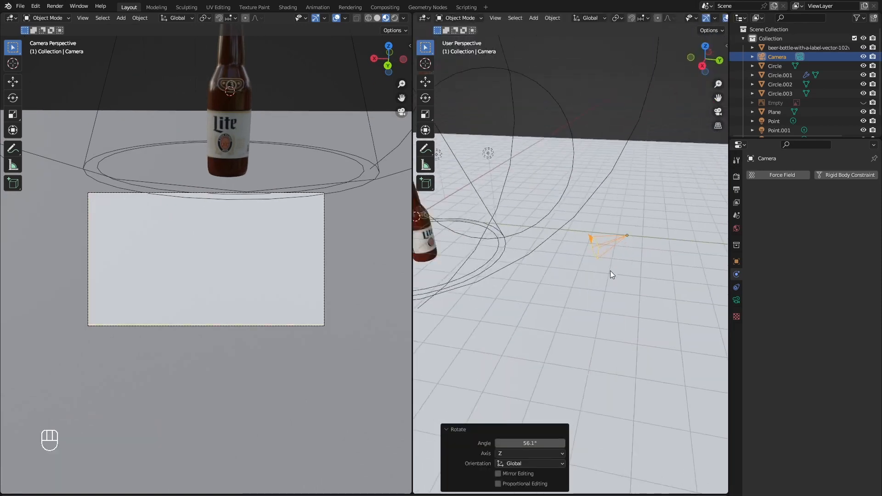
- Adjust the camera's height along Z and rotate it -31.6° about the X axis
{"action": "key", "text": "g"}
{"action": "key", "text": "z"}
{"action": "left_click", "coordinate": [612, 299]}
{"action": "key", "text": "r"}
{"action": "key", "text": "x"}
{"action": "left_click", "coordinate": [607, 279]}
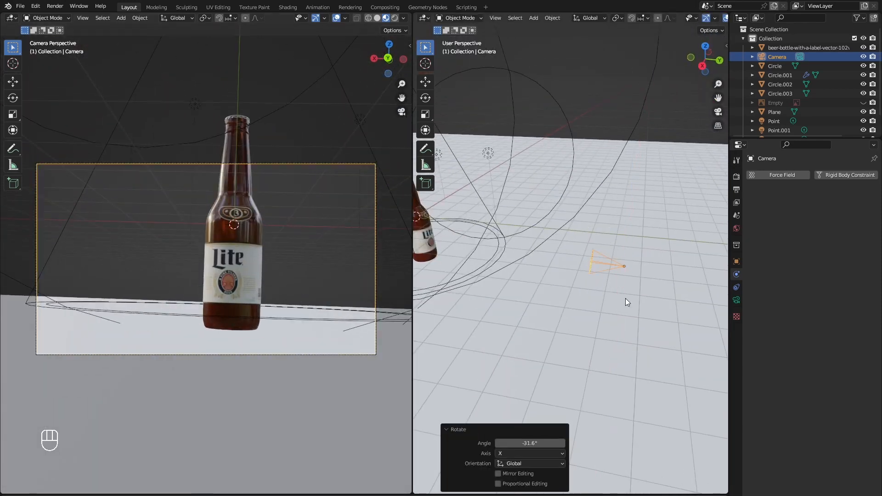
- Raise the camera about 0.58 m and rotate it slightly so the whole bottle stands upright in the frame
{"action": "key", "text": "g"}
{"action": "key", "text": "z"}
{"action": "left_click", "coordinate": [676, 303]}
{"action": "middle_click_drag", "start_coordinate": [667, 285], "coordinate": [610, 227]}
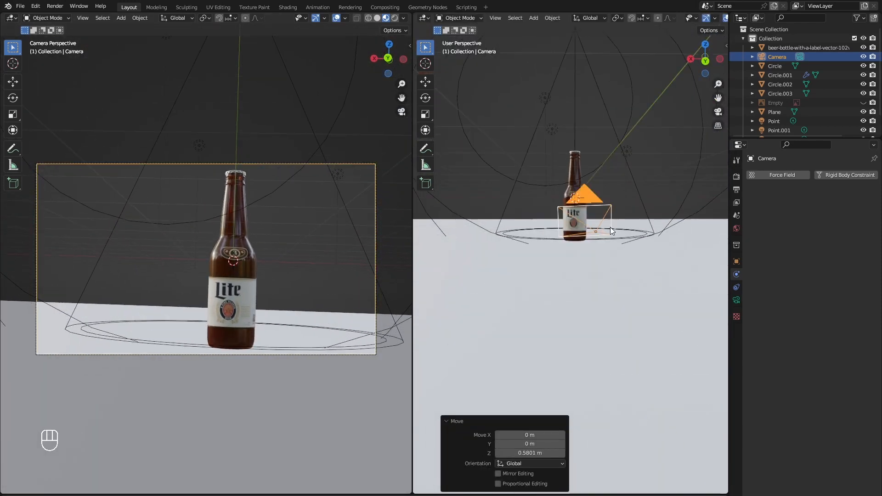
{"action": "key", "text": "r"}
{"action": "left_click", "coordinate": [617, 231]}
- Duplicate a point light, shift the copy about 4.94 m in X and 6.64 m in Y, and set its radius to 11.2 m
{"action": "left_click", "coordinate": [539, 197]}
{"action": "middle_click_drag", "start_coordinate": [539, 196], "coordinate": [569, 326]}
{"action": "key", "text": "shift+d"}
{"action": "key", "text": "shift+z"}
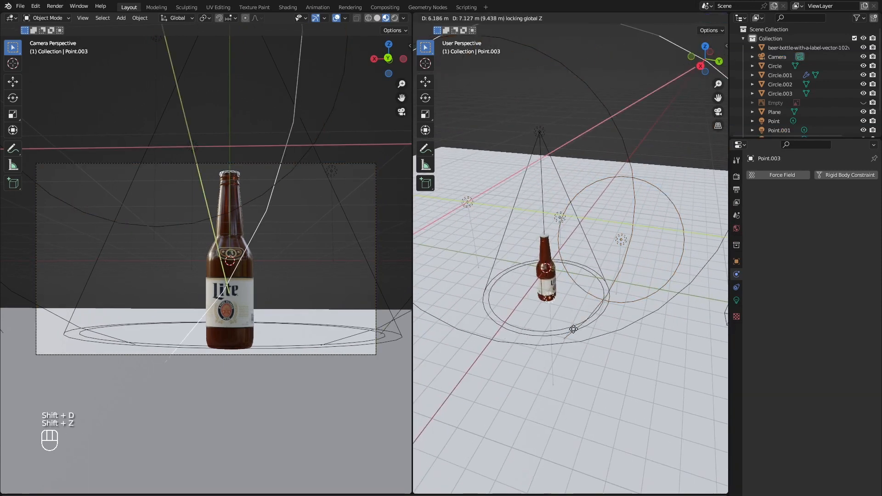
{"action": "left_click", "coordinate": [575, 307]}
{"action": "left_click", "coordinate": [737, 300]}
{"action": "left_click_drag", "start_coordinate": [827, 252], "coordinate": [844, 252]}
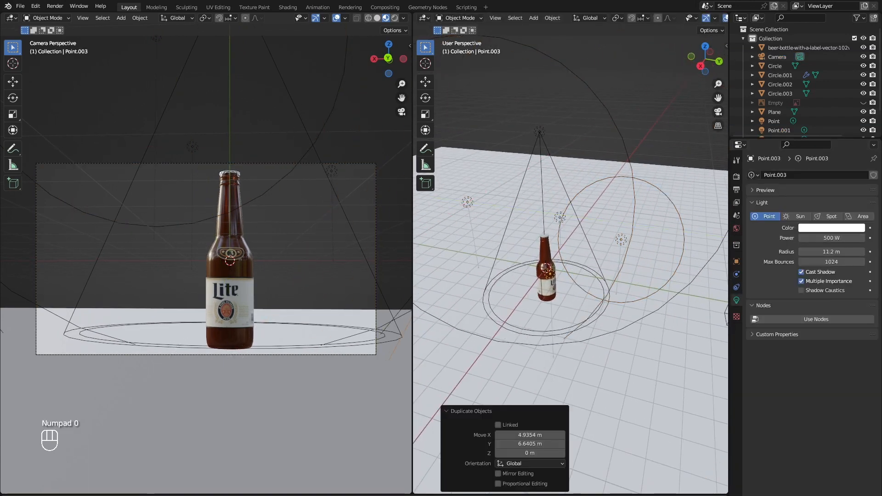